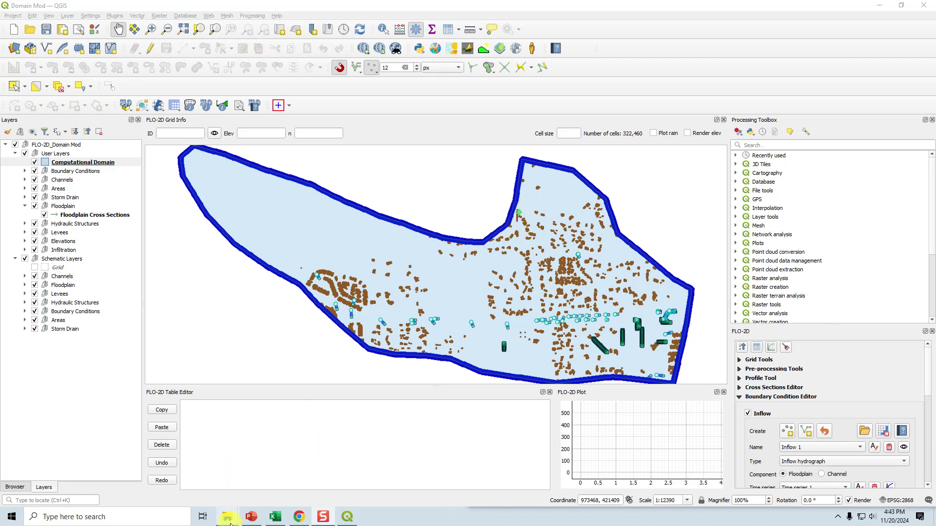
- Switch to File Explorer and bring up both the Dat Import Full and Dat Import Req folders
mouse_move(230, 523)
left_click(204, 495)
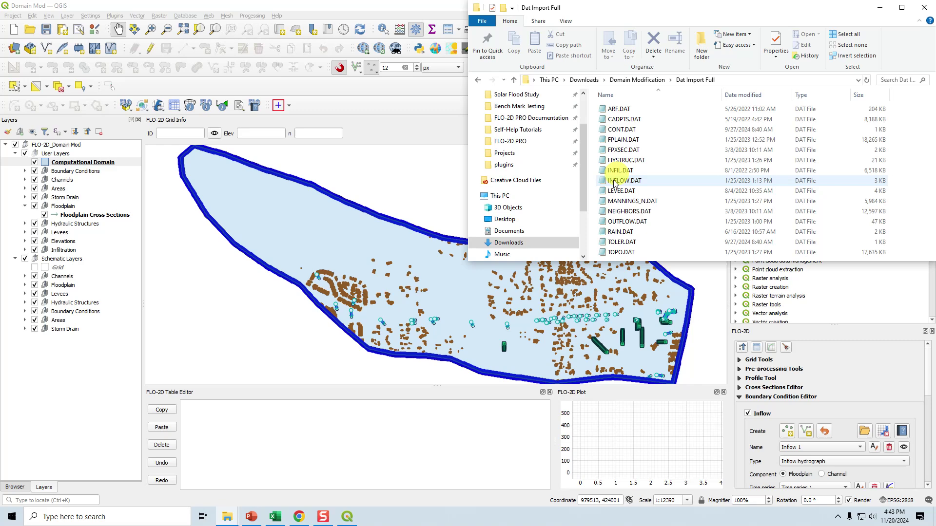
mouse_move(227, 518)
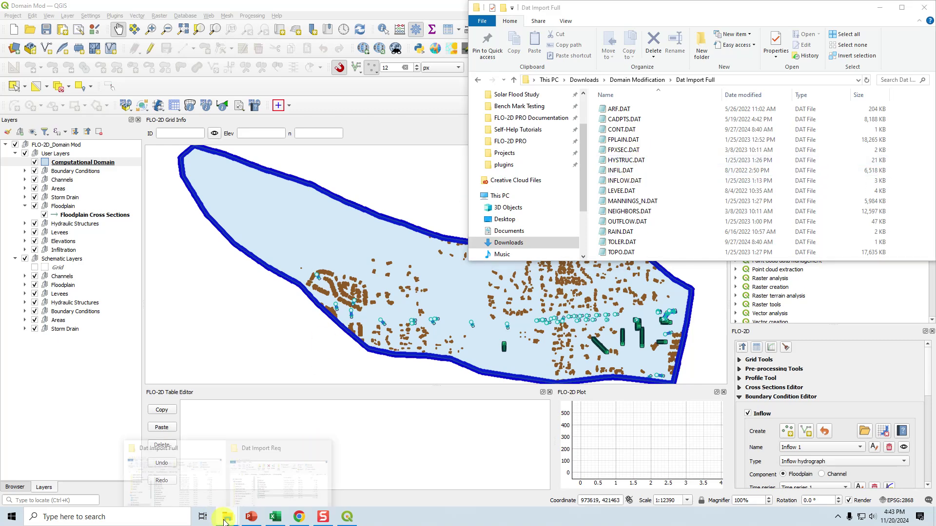
left_click(291, 468)
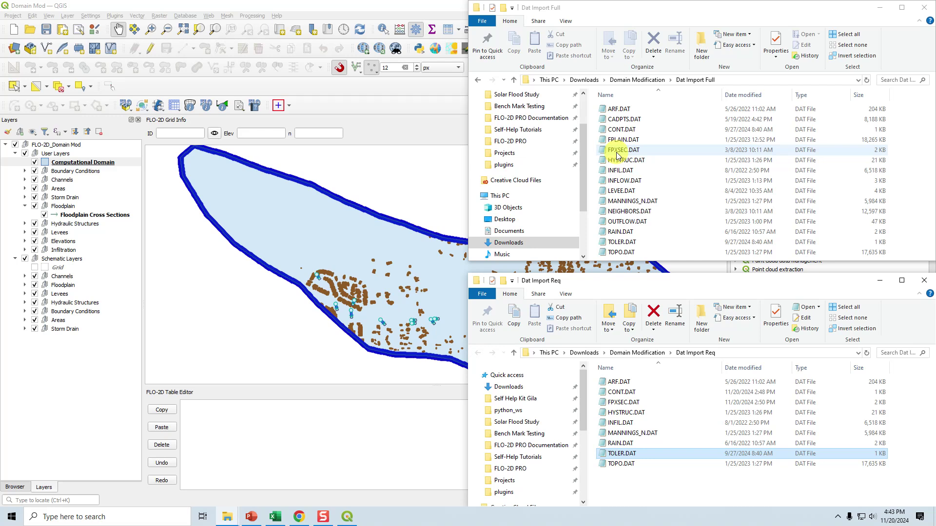
- Select CADPTS.DAT, FPLAIN.DAT, INFLOW.DAT, LEVEE.DAT and OUTFLOW.DAT in Dat Import Full, and select all files in Dat Import Req
left_click(668, 130)
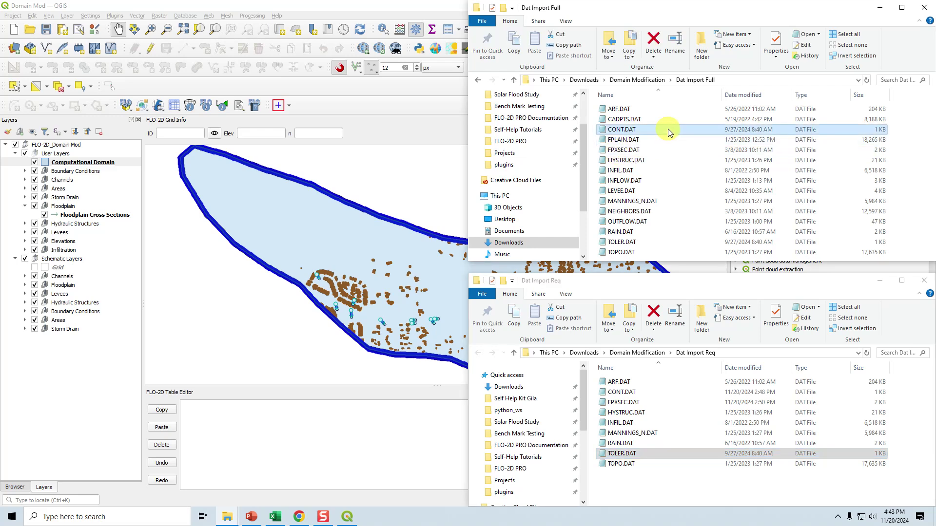
left_click(649, 109)
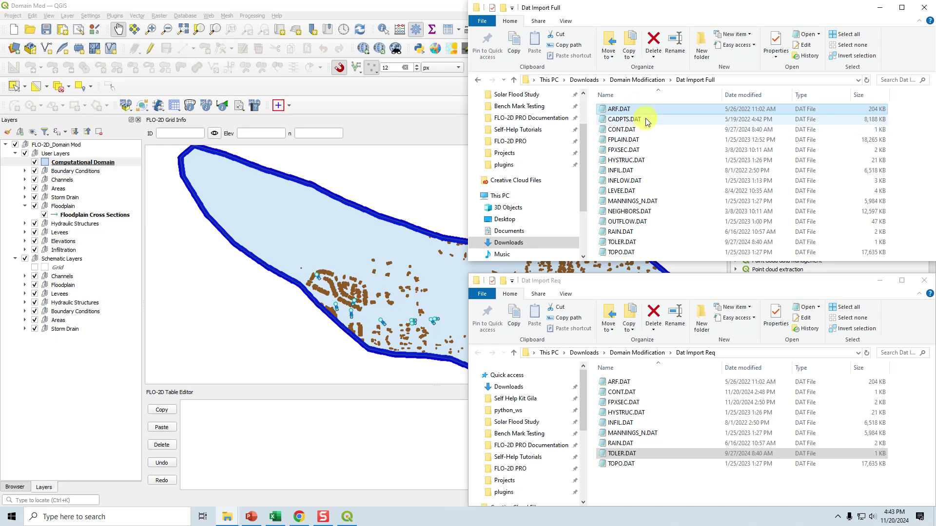
left_click(648, 121)
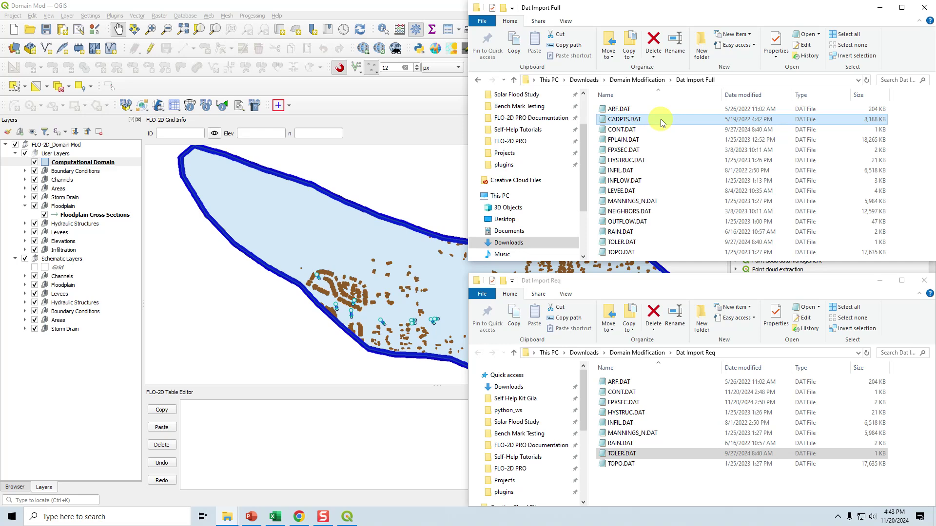
left_click(648, 140, "ctrl")
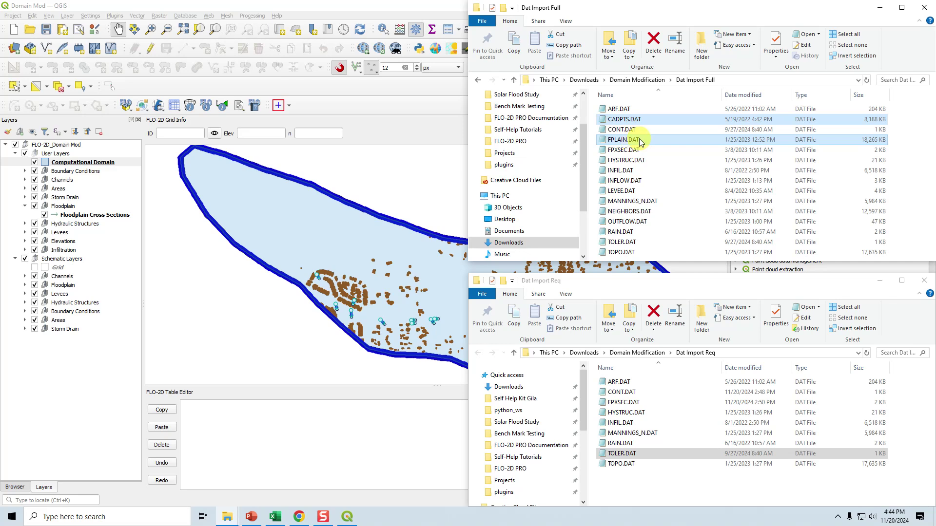
left_click(634, 184, "ctrl")
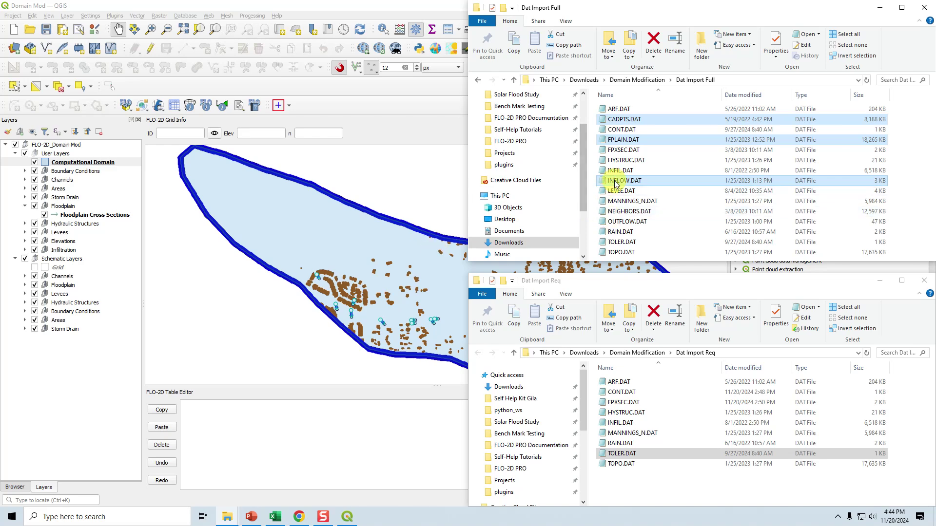
left_click(629, 223, "ctrl")
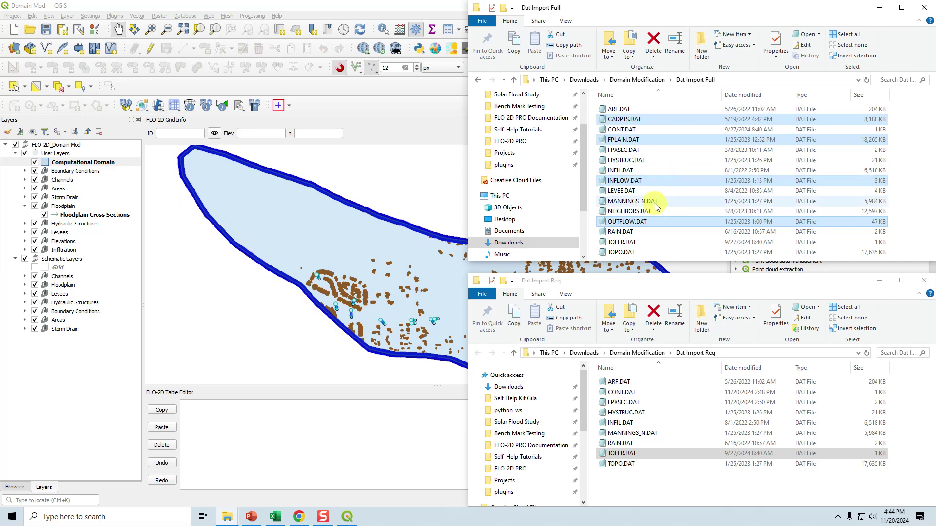
left_click(626, 191, "ctrl")
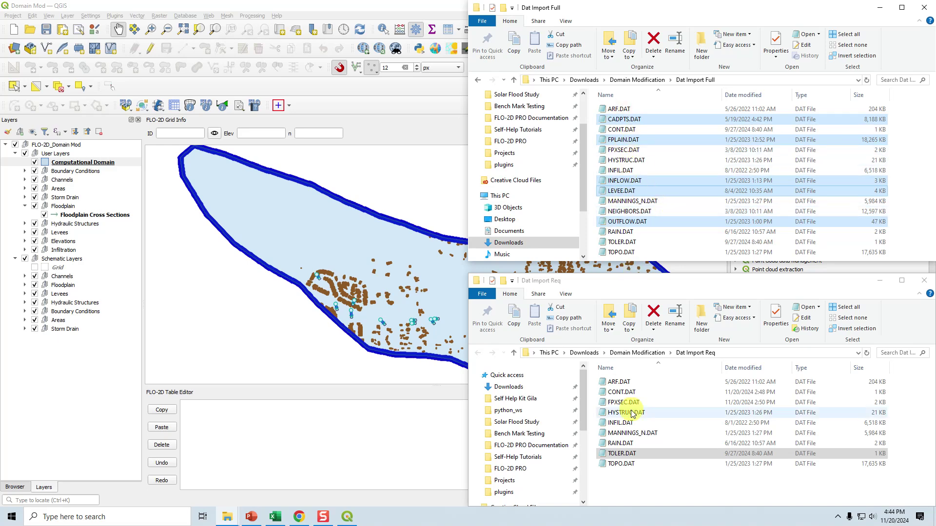
left_click(624, 384)
left_click(620, 463, "shift")
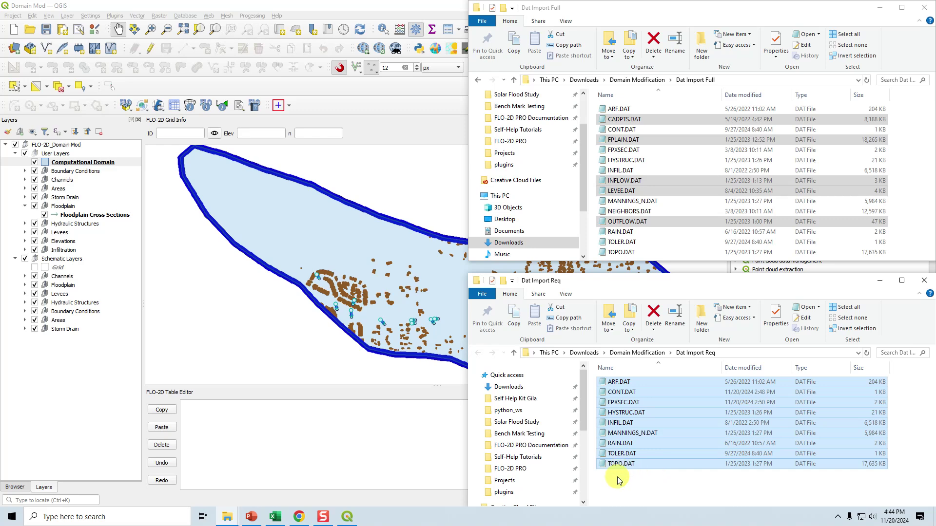
- Open CONT.DAT from Dat Import Req, highlight the third value in its second row, and close the file
left_click(616, 395)
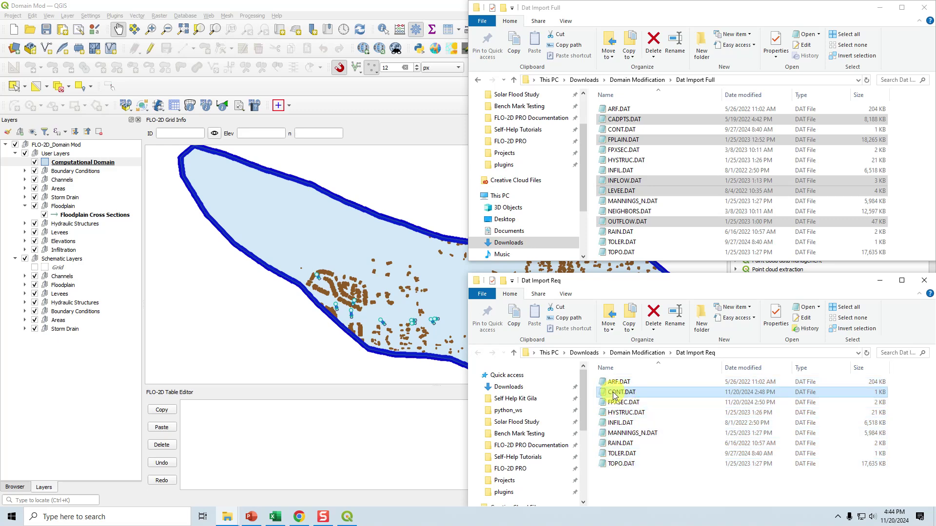
double_click(616, 395)
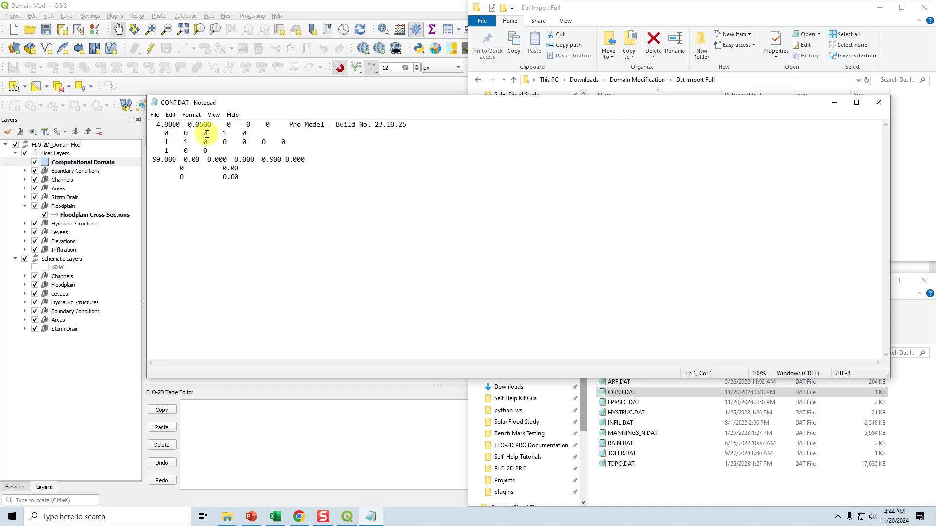
left_click_drag(205, 133, 211, 133)
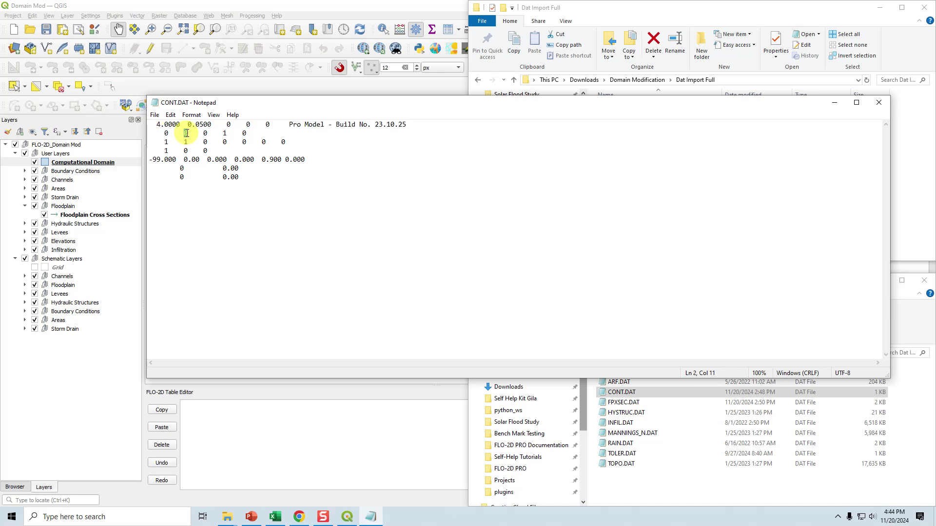
double_click(205, 133)
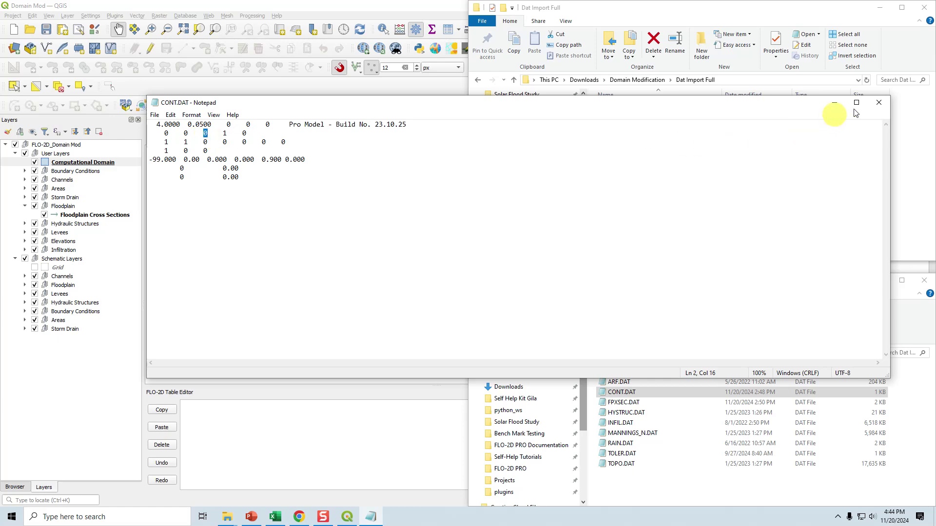
left_click(879, 103)
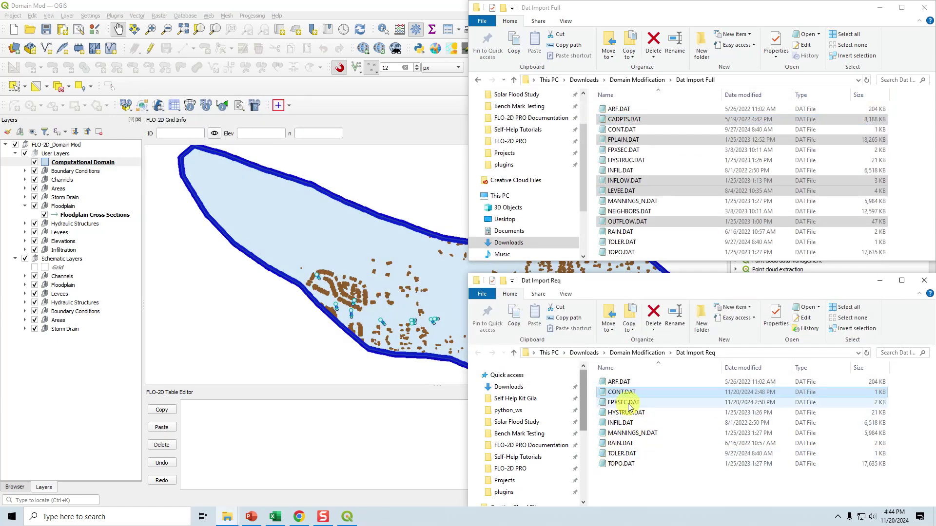
- Copy FPXSEC.DAT from the Dat Import Full folder into Dat Import Req, replacing the existing file
mouse_move(356, 333)
left_mouse_down()
mouse_move(286, 313)
mouse_move(356, 329)
left_mouse_up()
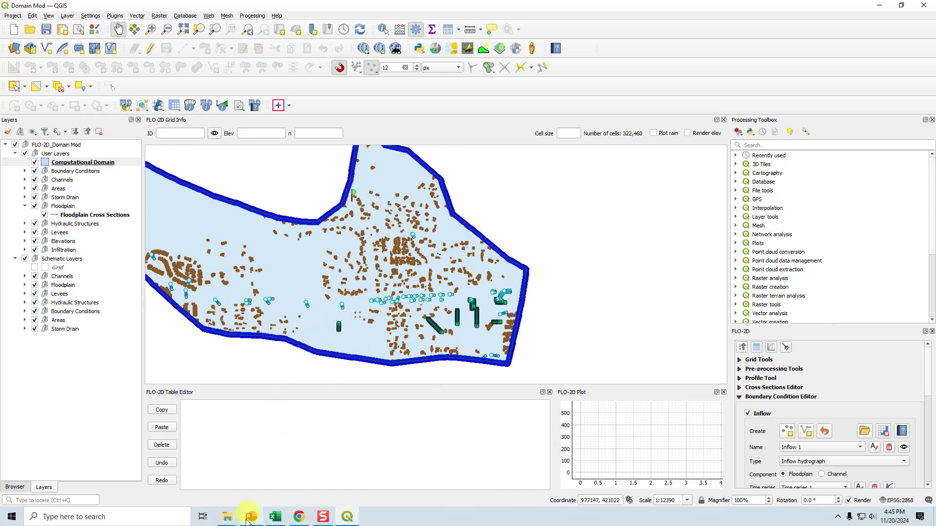
mouse_move(224, 522)
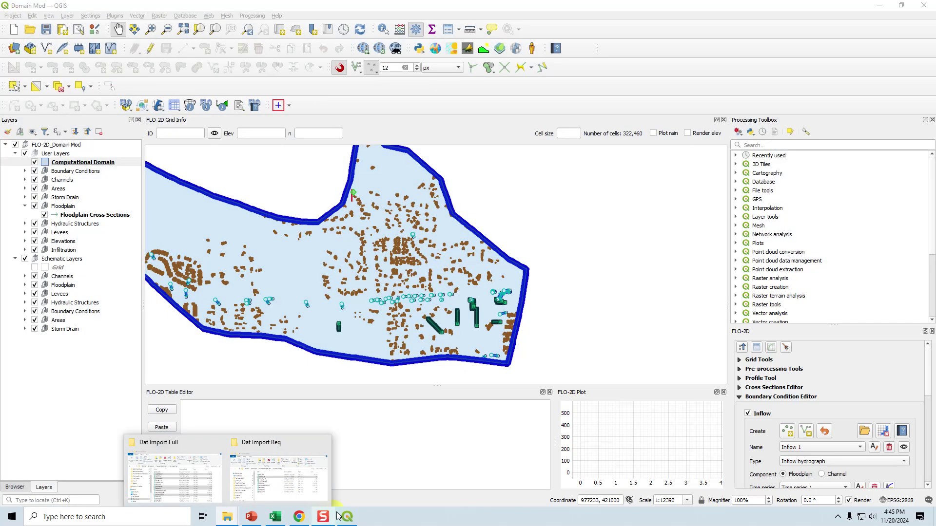
left_click(227, 495)
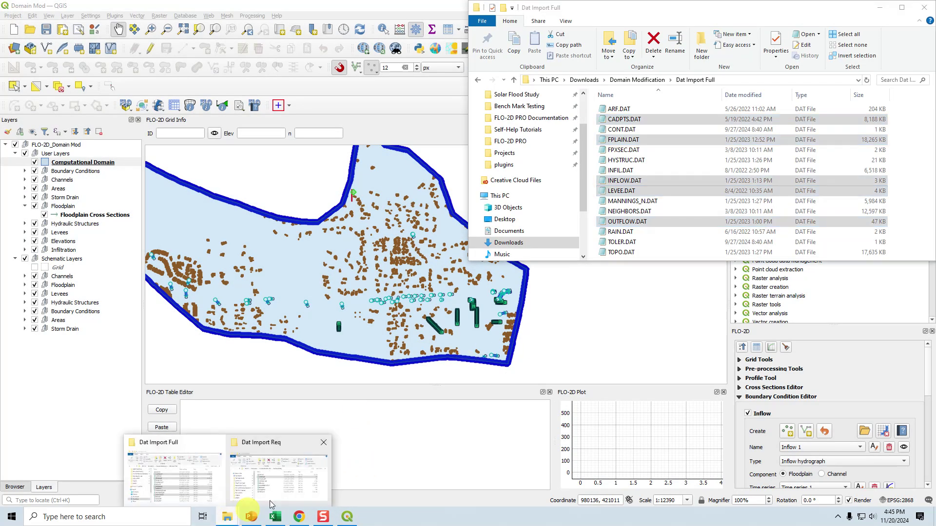
left_click(272, 505)
left_click(621, 172)
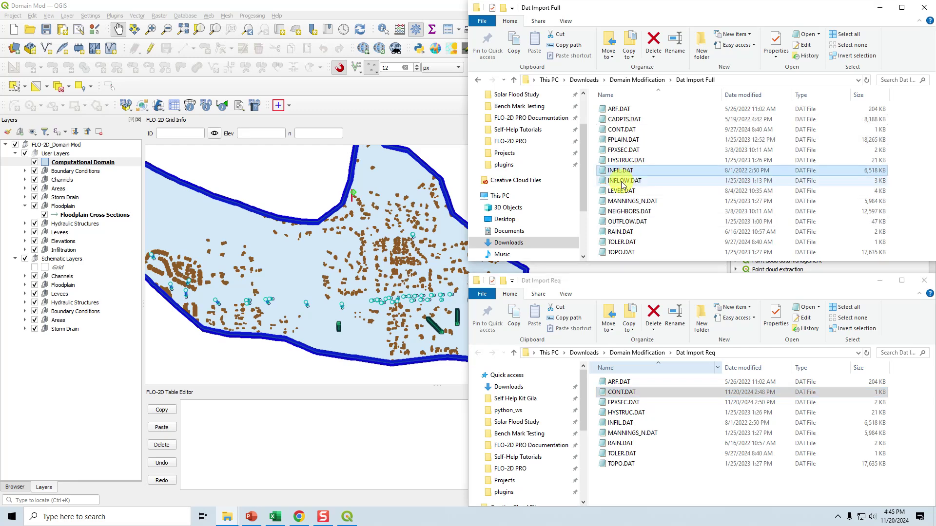
left_click(626, 150)
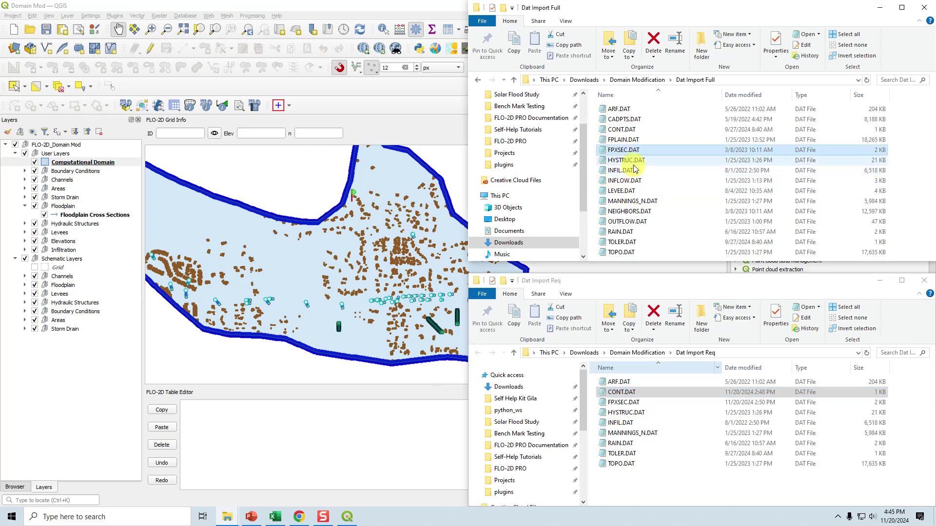
left_click(650, 422)
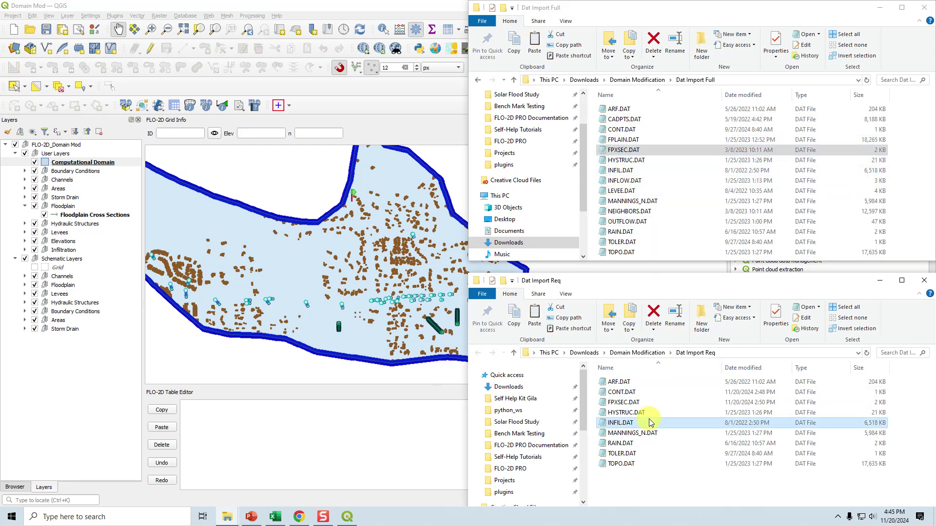
key("ctrl+v")
left_click(472, 183)
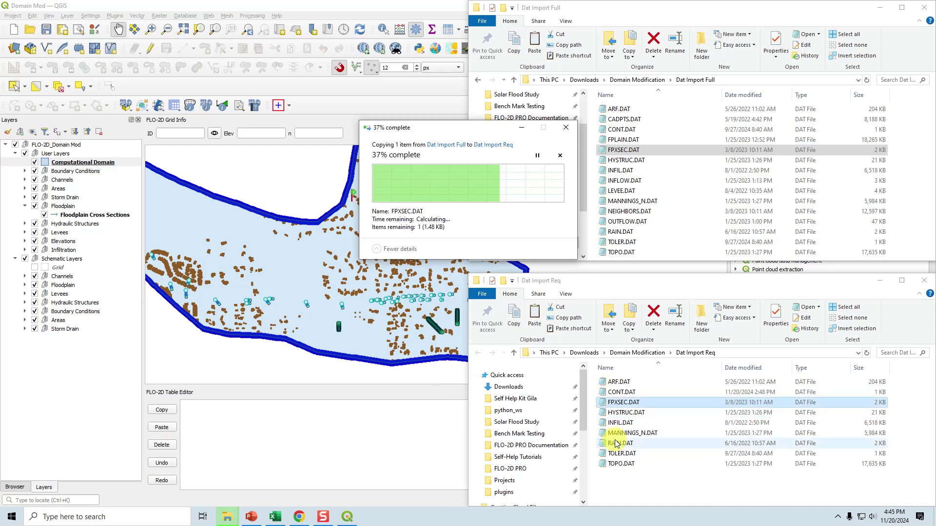
- Delete the first X cross-section row from FPXSEC.DAT in Dat Import Req, and save and close the file
double_click(631, 403)
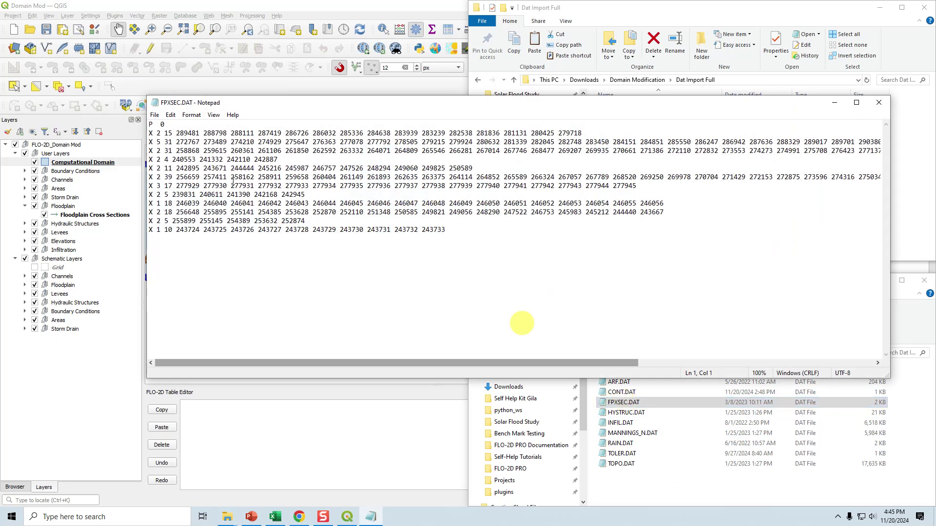
left_click_drag(150, 133, 620, 133)
key("Delete")
key("Delete")
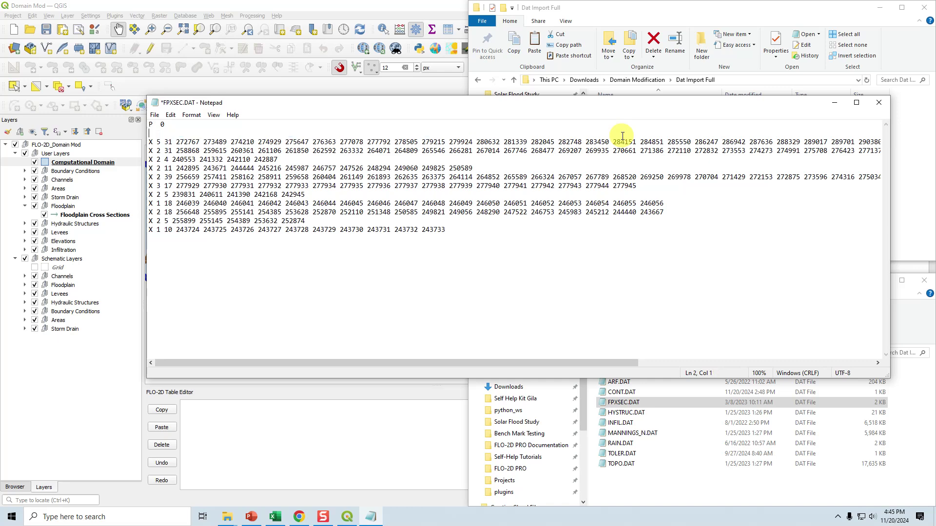
key("ctrl+s")
key("alt+F4")
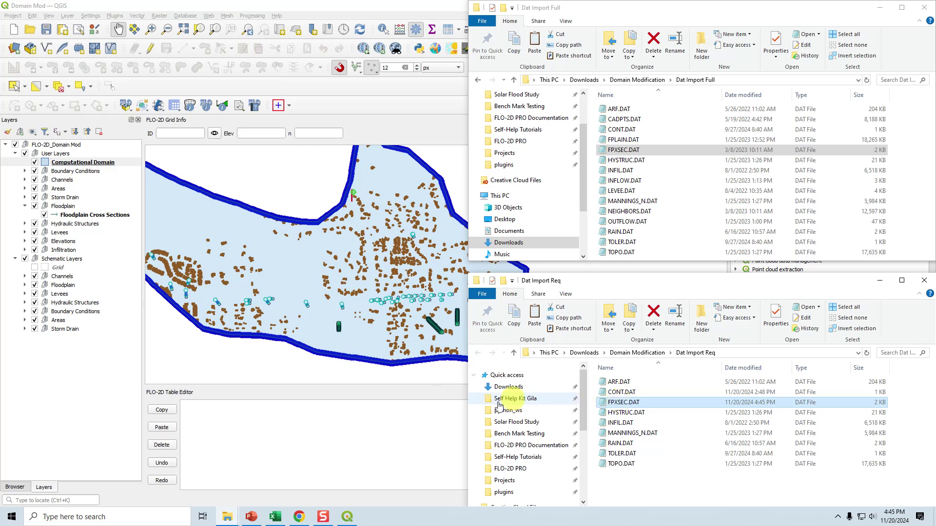
- Switch to QGIS, dock the FLO-2D tools together with the Processing Toolbox, and expand the Floodplain Cross Sections Editor
left_click_drag(396, 345, 351, 328)
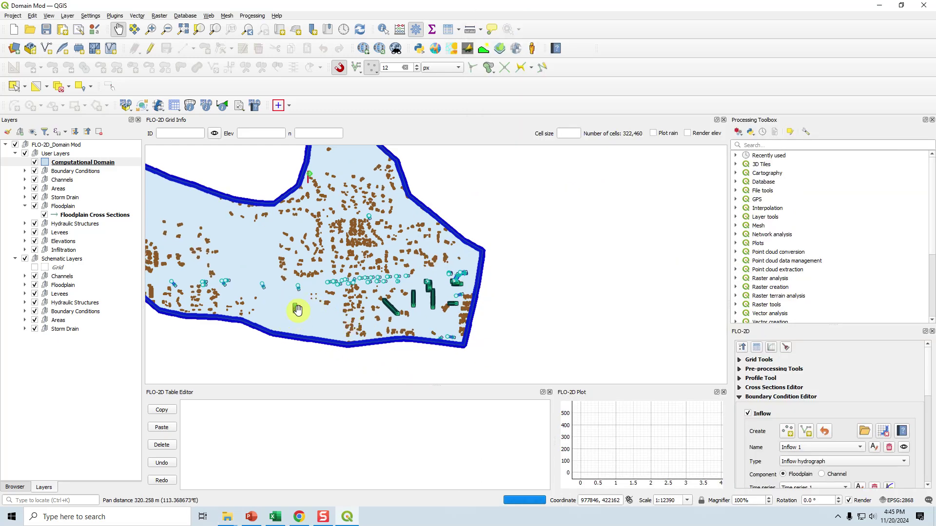
left_click_drag(762, 332, 742, 189)
left_click(742, 135)
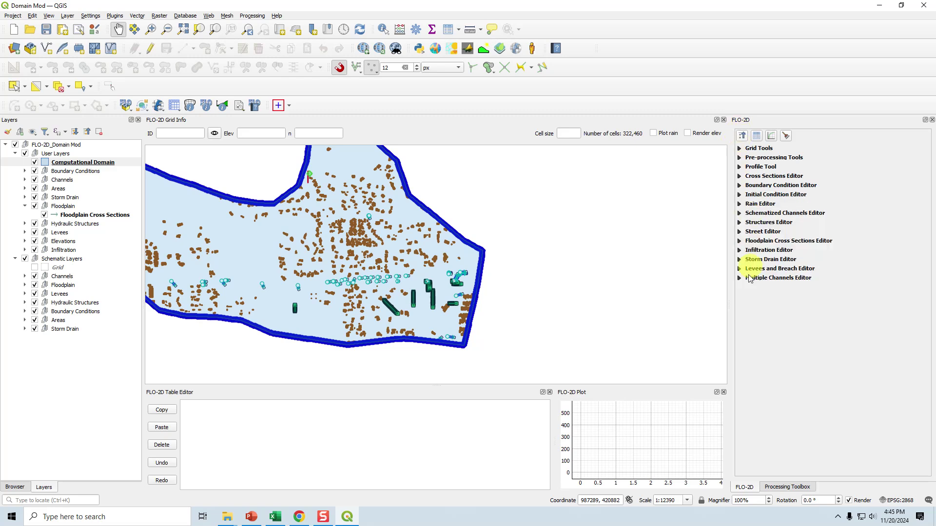
left_click(737, 242)
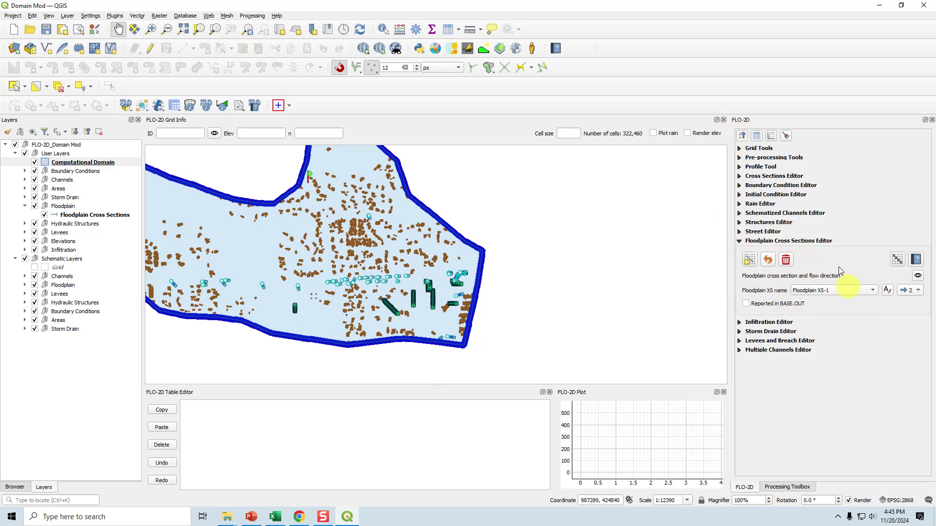
- Minimize QGIS, highlight HYSTRUC.DAT in the Dat Import Req folder, and clear the selection
left_click(881, 10)
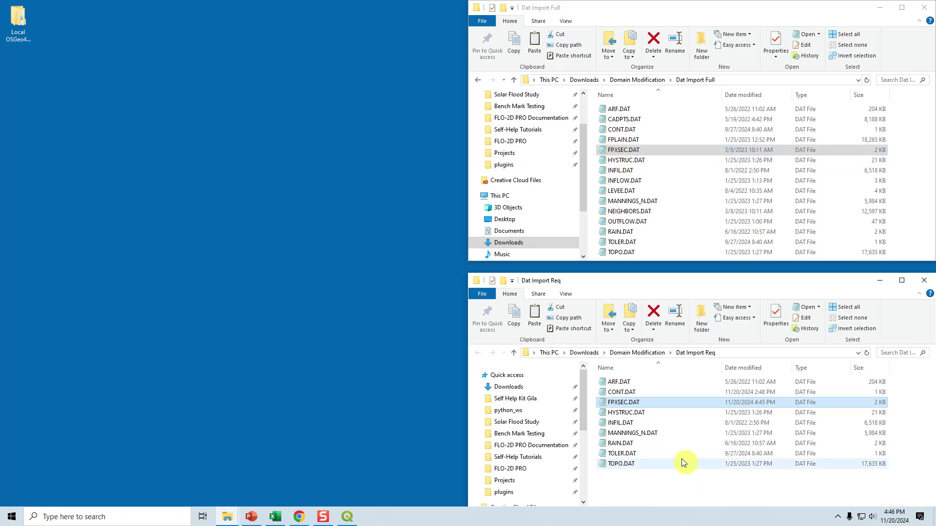
left_click(627, 413)
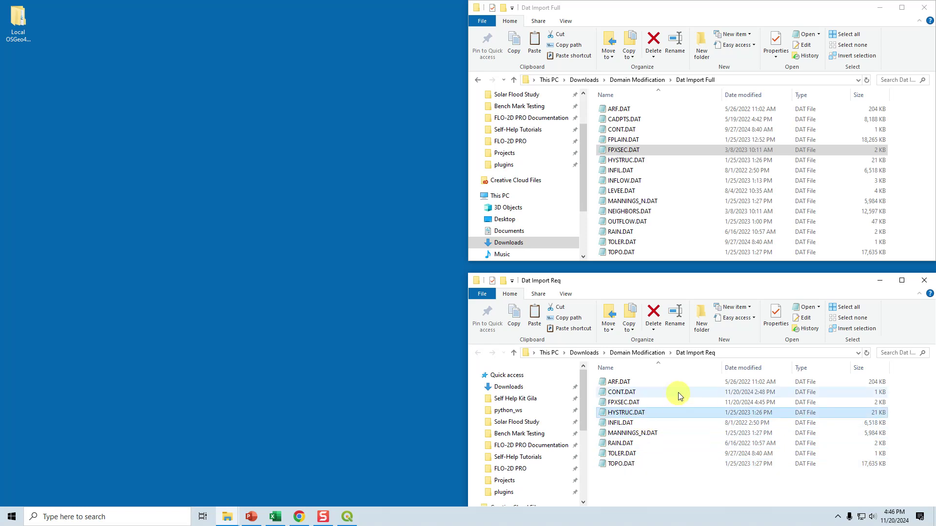
left_click(689, 485)
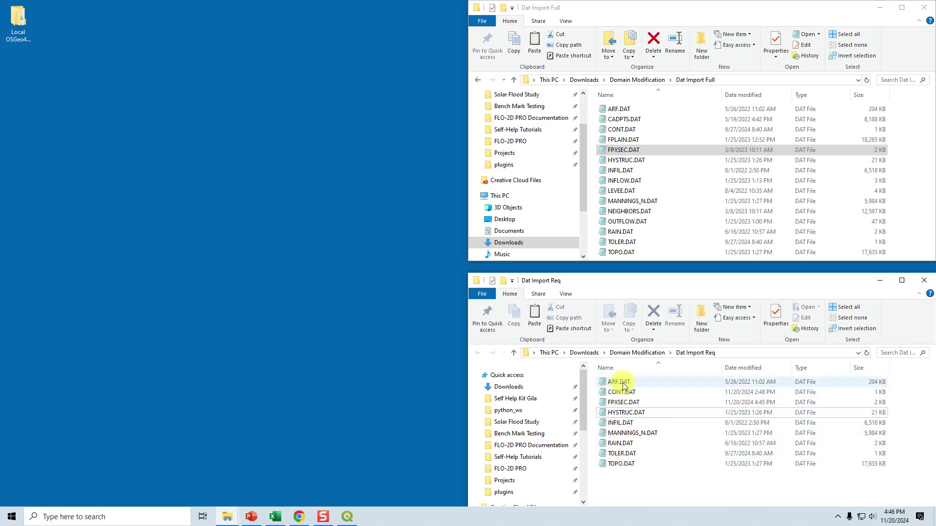
- Review the contents of ARF.DAT, CONT.DAT and FPXSEC.DAT in the Dat Import Req folder, closing each file after viewing
left_click(625, 386)
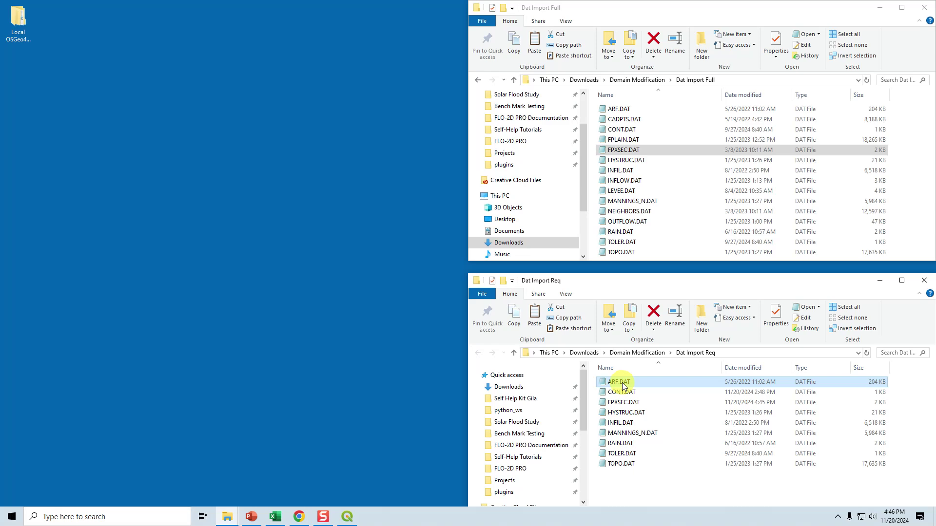
double_click(623, 385)
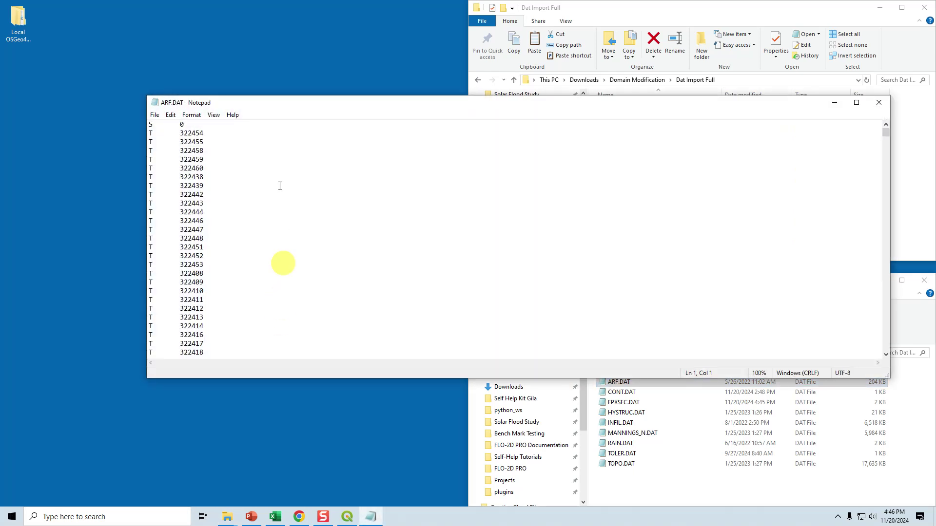
left_click_drag(887, 133, 835, 126)
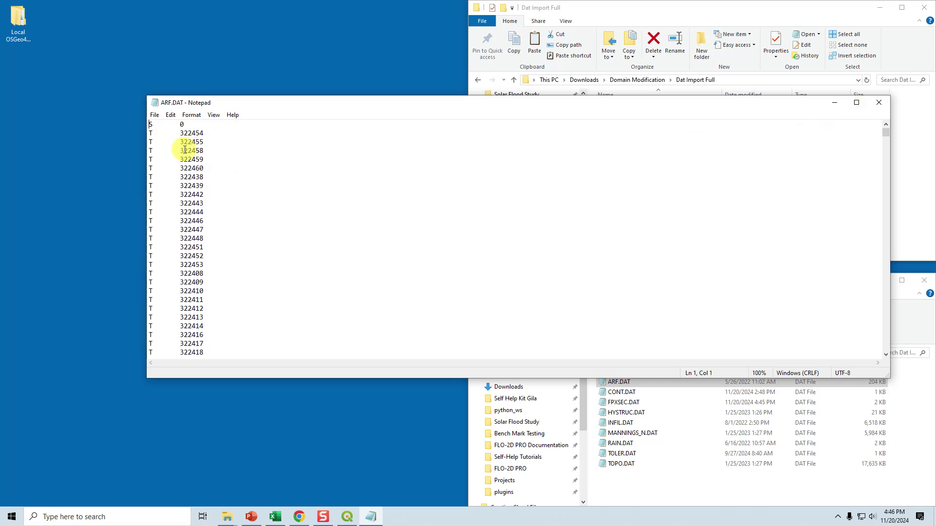
left_click(879, 103)
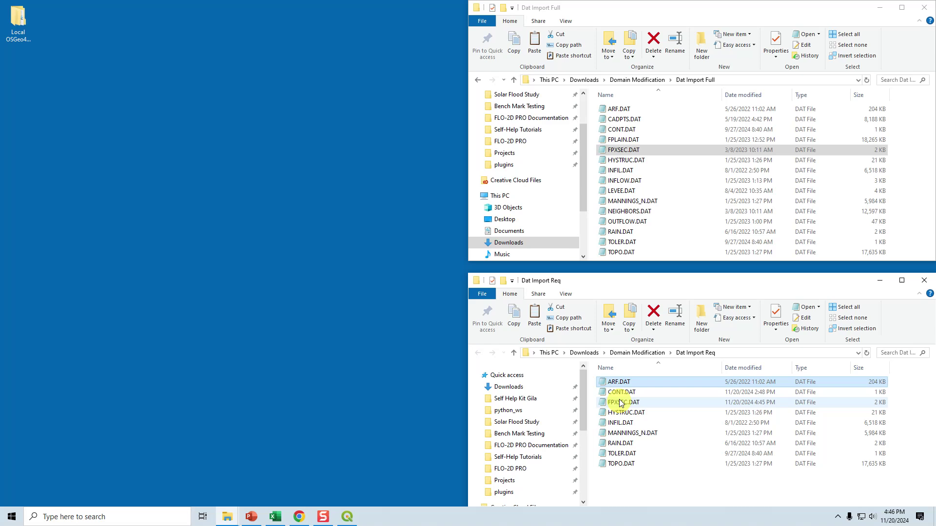
double_click(620, 392)
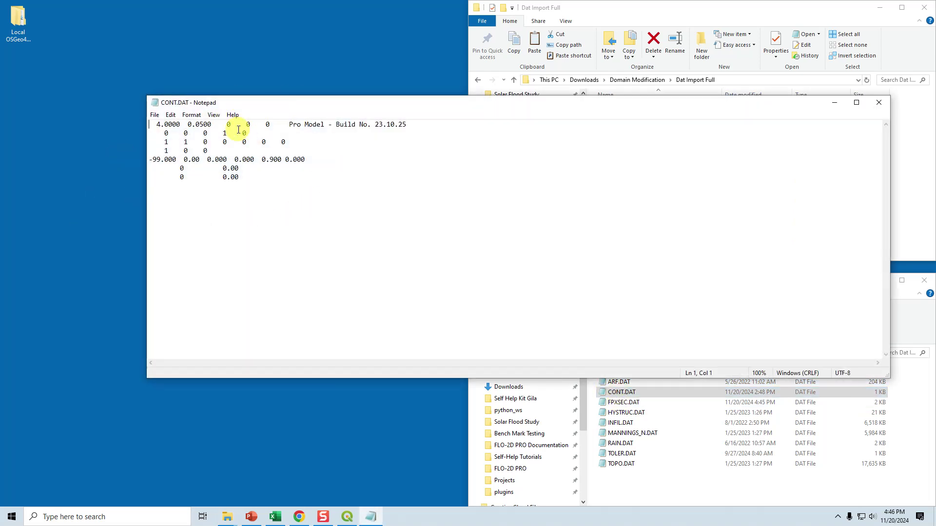
left_click(878, 103)
double_click(623, 403)
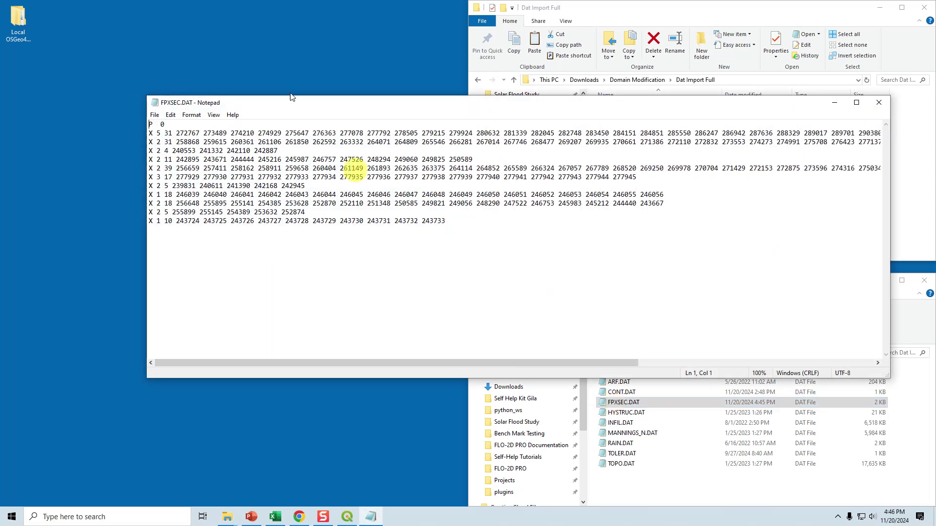
left_click(878, 104)
- Inspect HYSTRUC.DAT, INFIL.DAT and MANNINGS_N.DAT in the Dat Import Req folder, closing each file after viewing
left_click(613, 415)
double_click(613, 414)
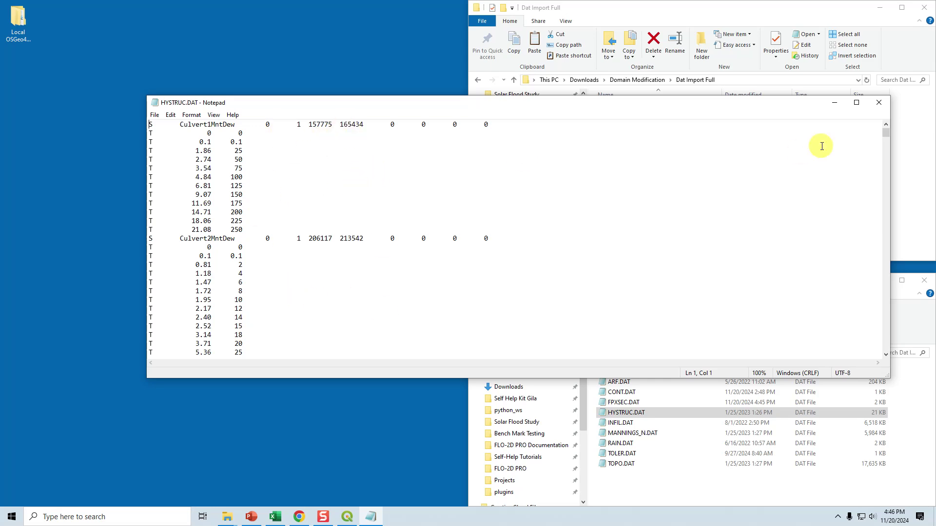
left_click(879, 103)
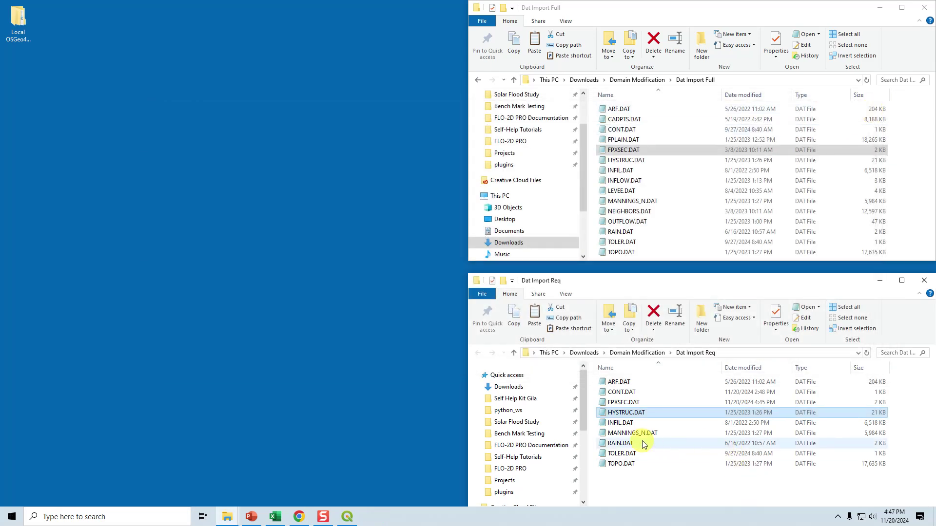
double_click(622, 424)
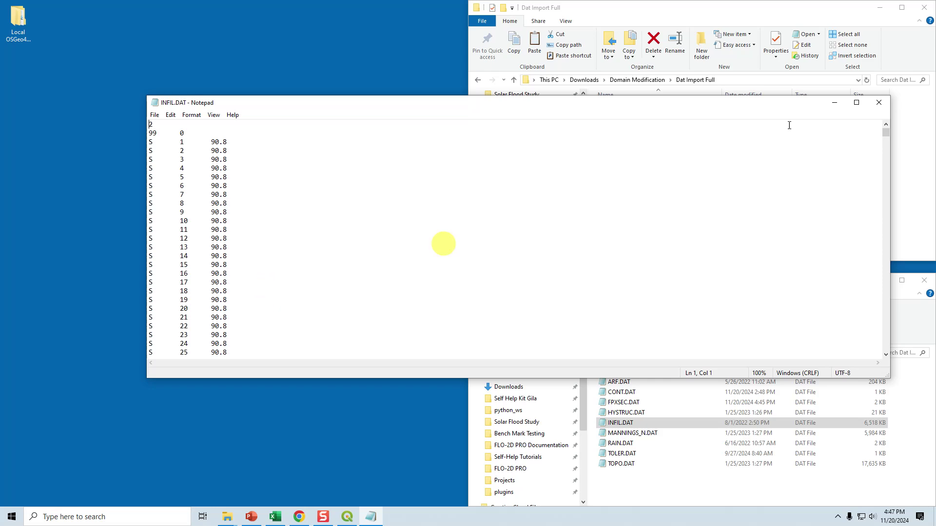
left_click(879, 102)
double_click(639, 433)
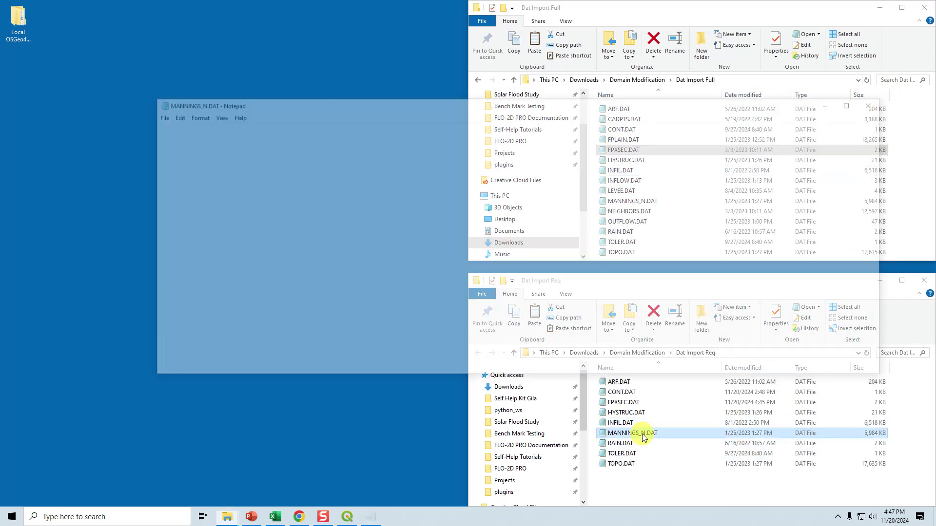
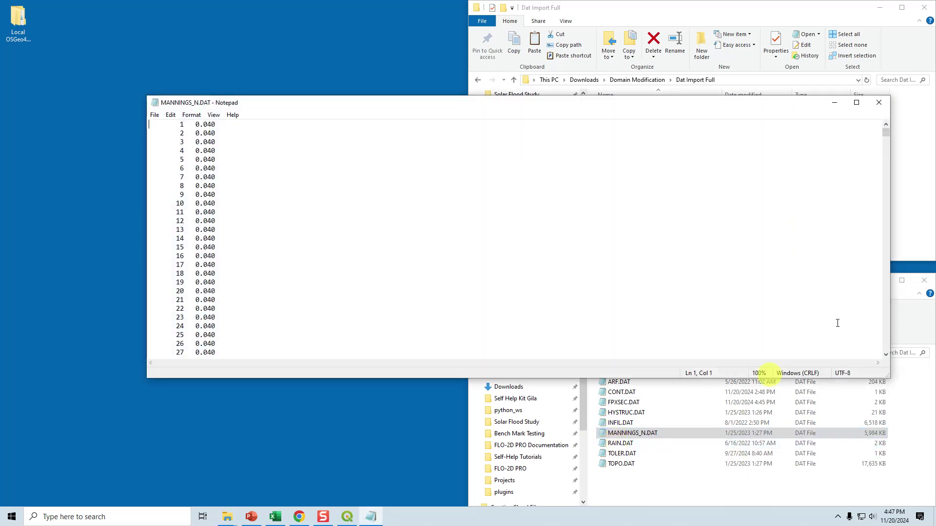
left_click(881, 103)
- Examine RAIN.DAT, TOLER.DAT and the coordinate and elevation rows of TOPO.DAT in Dat Import Req, closing each file after viewing
double_click(619, 443)
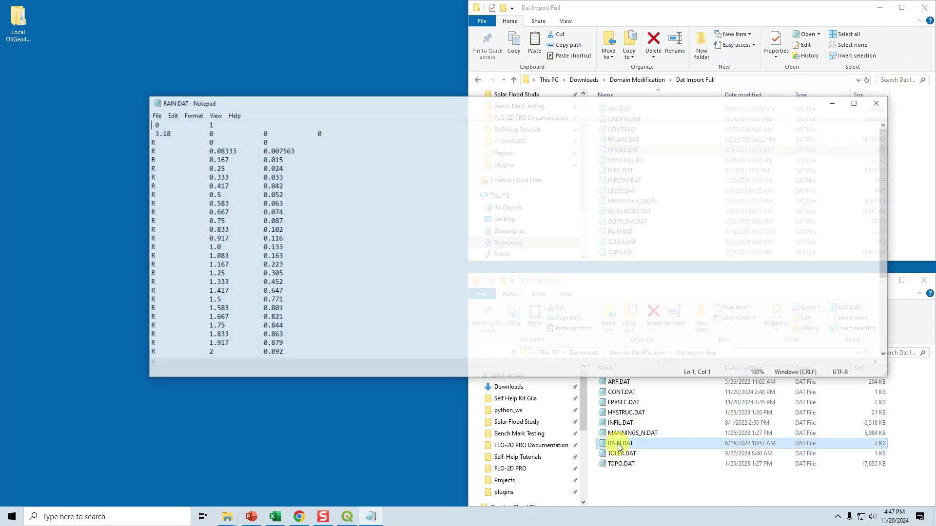
scroll(387, 328, "down", 5)
scroll(389, 330, "up", 5)
scroll(388, 330, "down", 5)
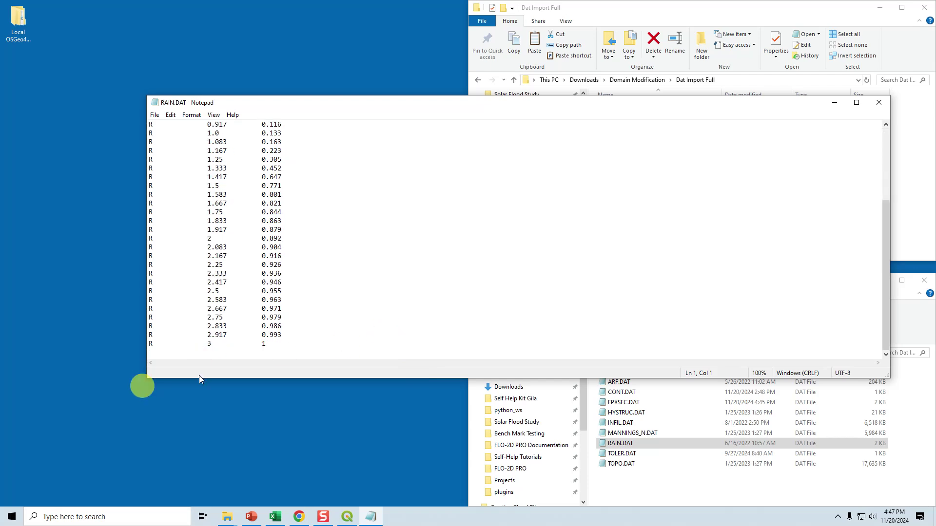
left_click(879, 102)
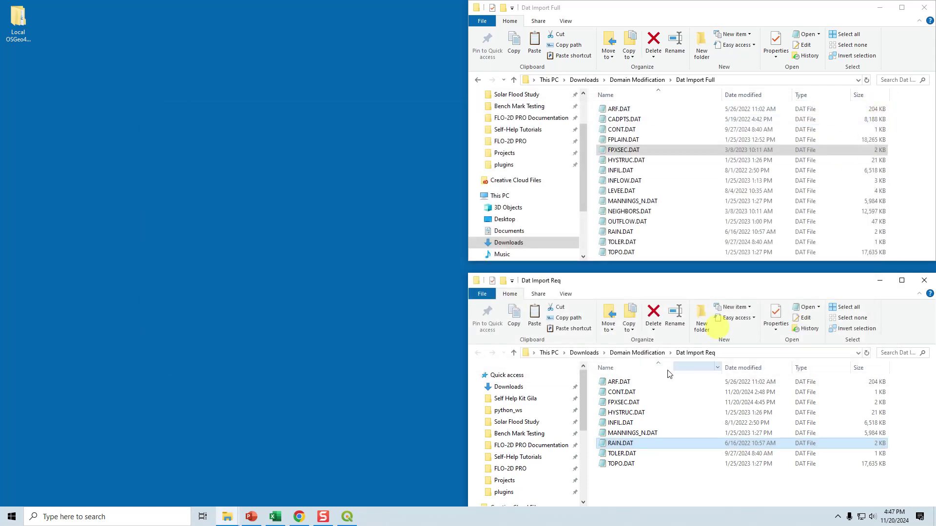
double_click(622, 454)
left_click(879, 102)
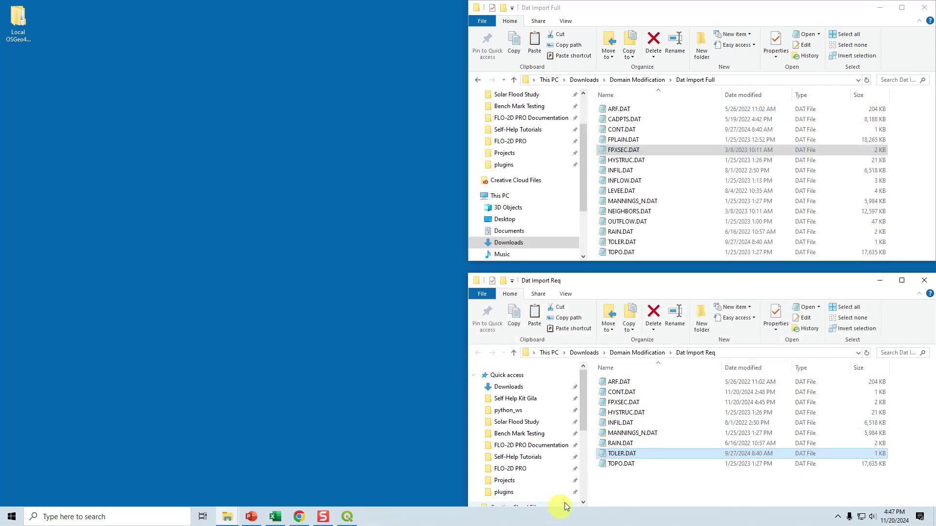
double_click(625, 465)
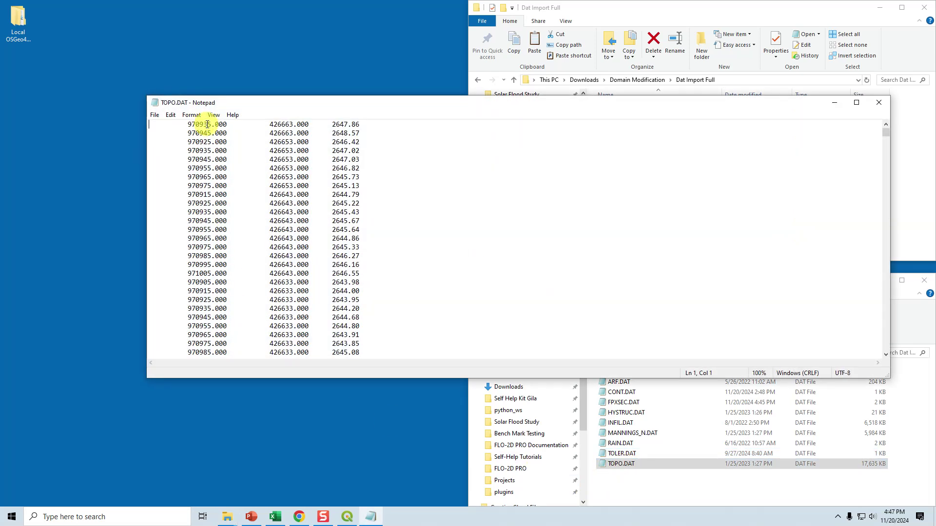
left_click_drag(212, 124, 232, 239)
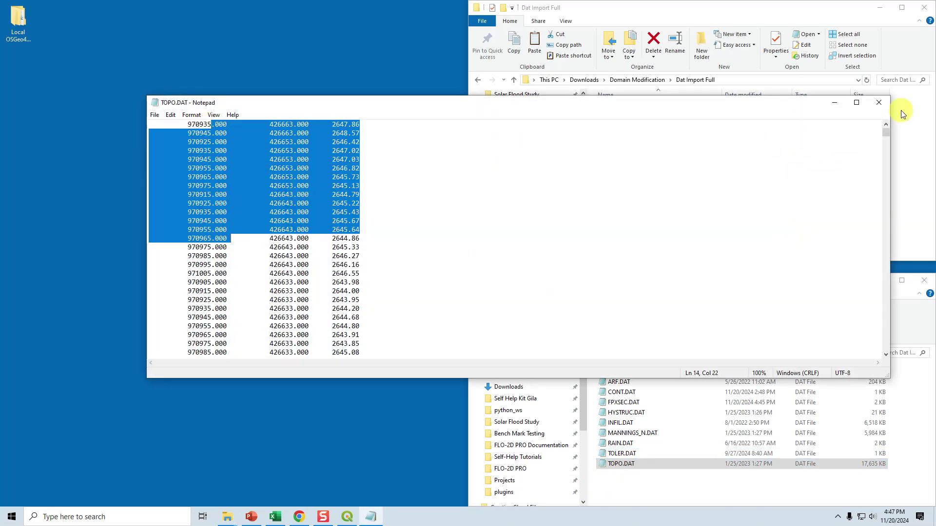
left_click(879, 106)
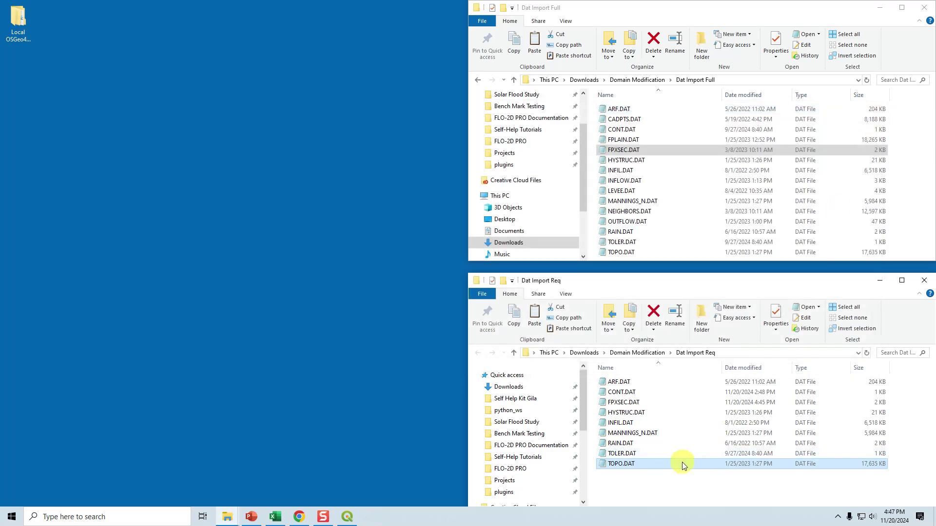
- Close the running QGIS session and launch a fresh instance of QGIS Desktop 3.34.11
left_click(348, 517)
left_click(924, 6)
left_click(14, 510)
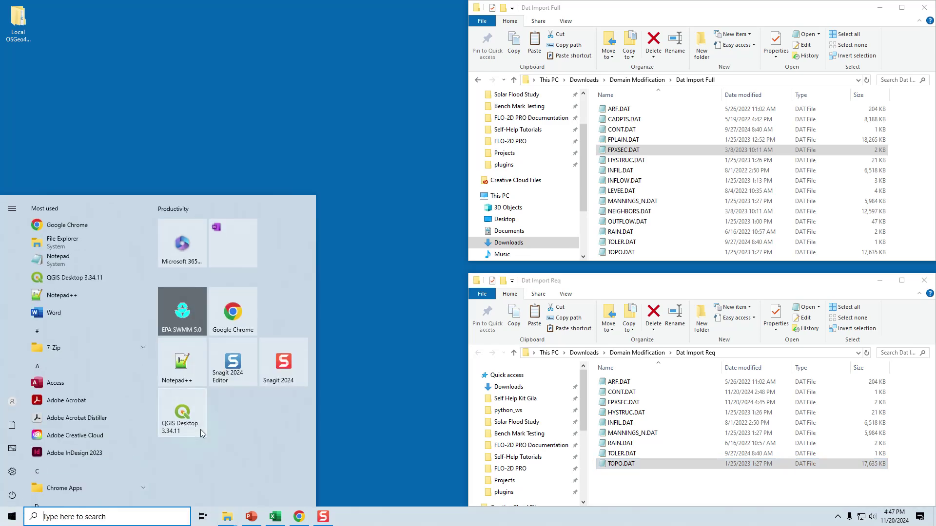
left_click(203, 423)
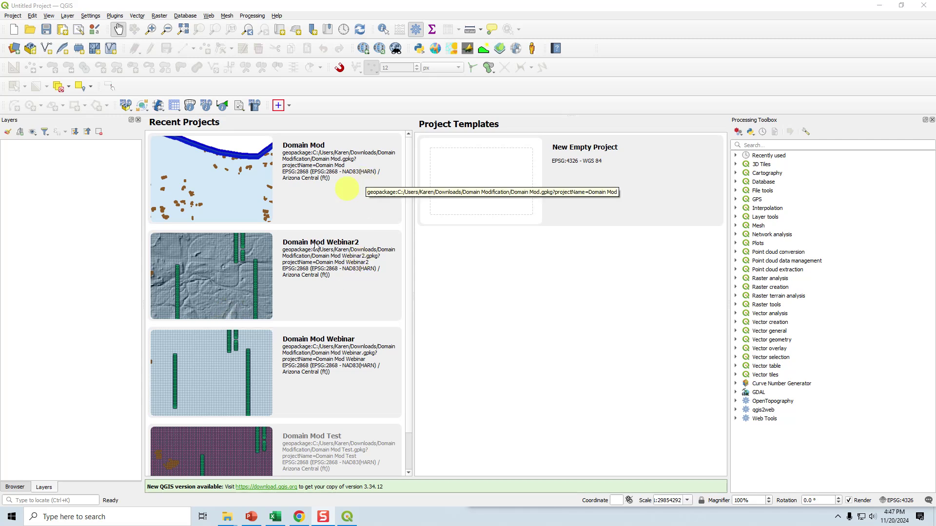
- Start a new FLO-2D project with the GeoPackage Domain Mod Webinar2.gpkg in the Domain Modification folder, removing the old file of that name
left_click(125, 105)
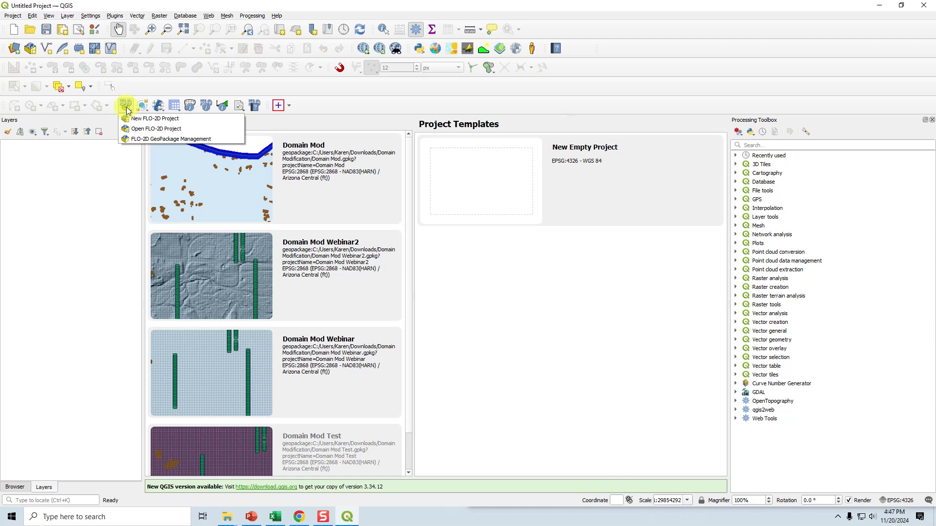
left_click(134, 120)
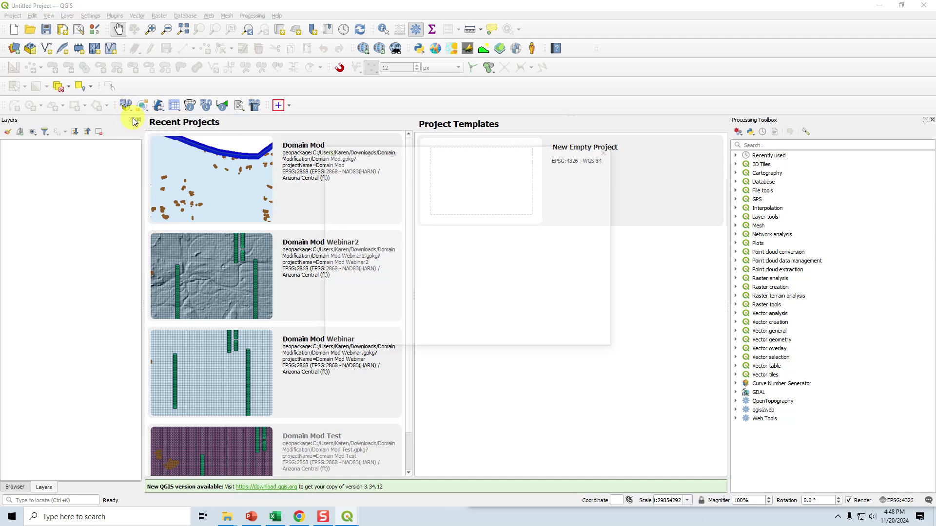
left_click(593, 183)
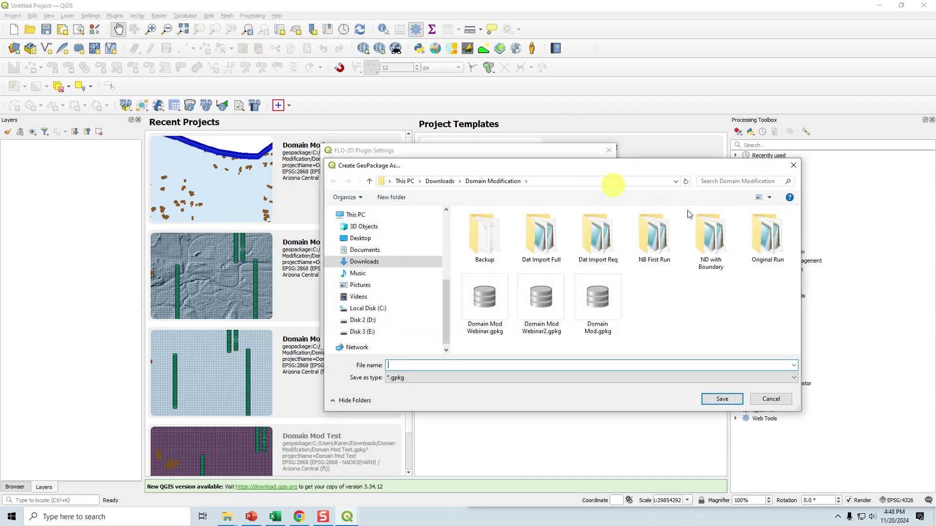
left_click(544, 303)
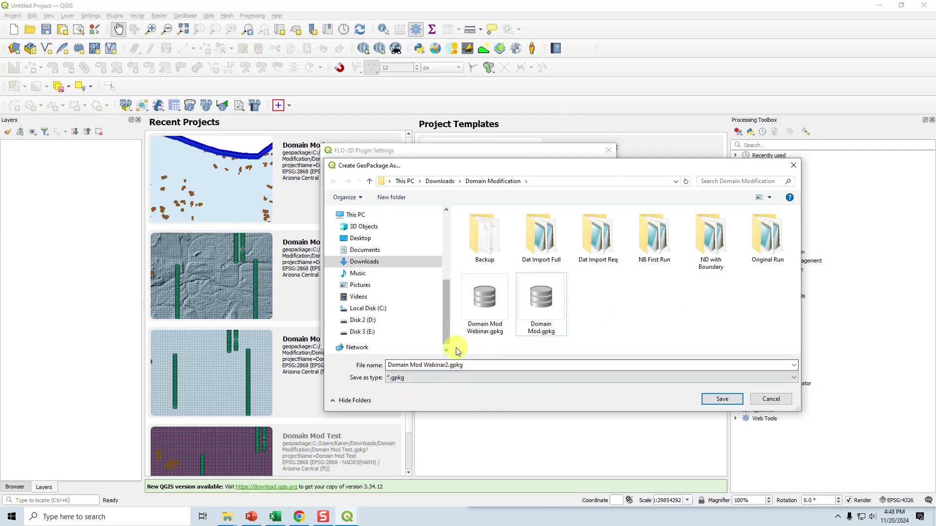
left_click(722, 401)
left_click(495, 258)
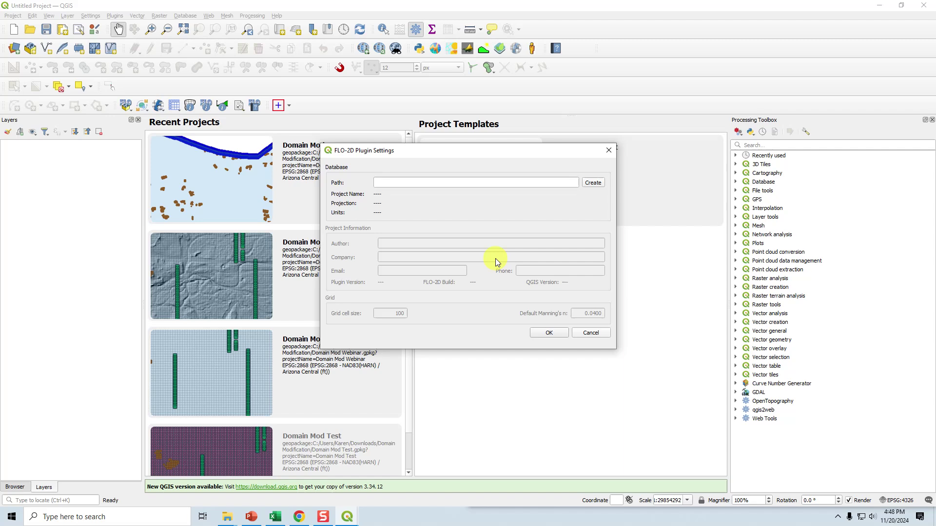
- Assign NAD83(HARN) / Arizona Central (ft), EPSG:2868, as the project's coordinate system and accept the FLO-2D plugin settings
left_click(547, 334)
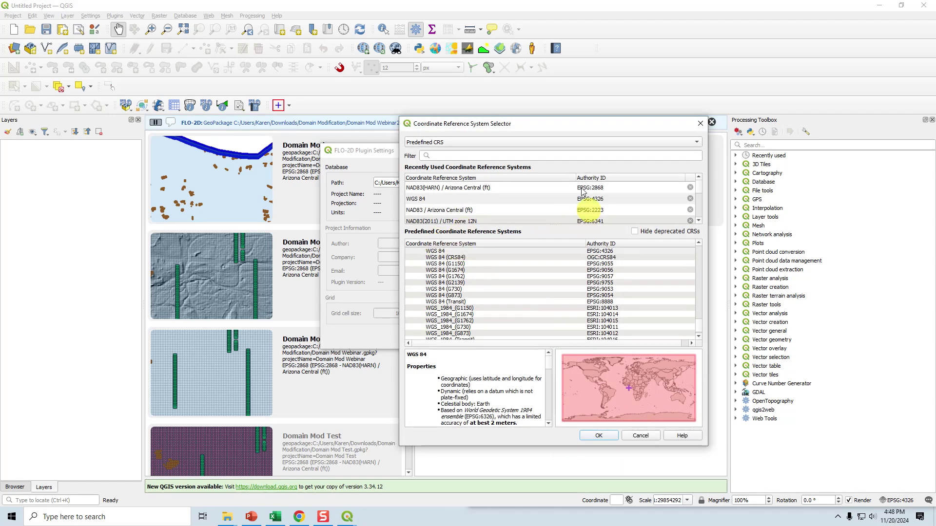
left_click(598, 436)
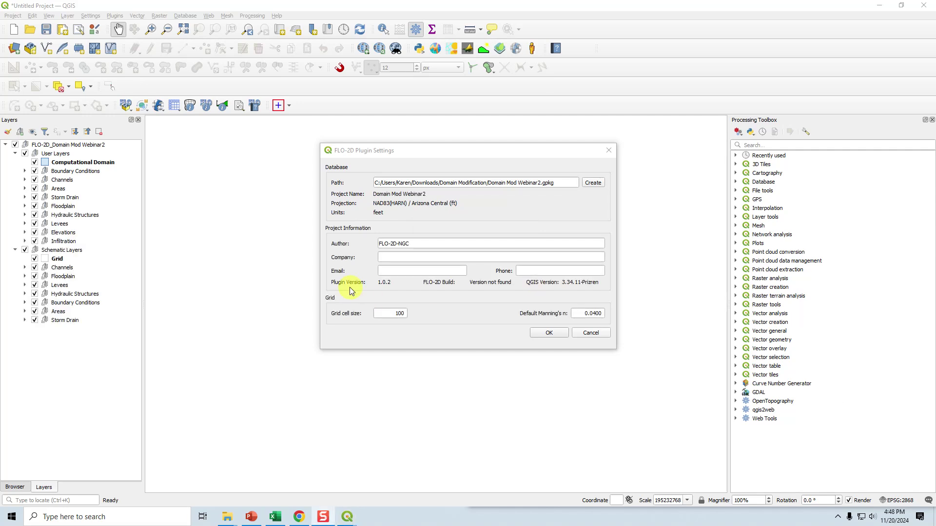
left_click(548, 335)
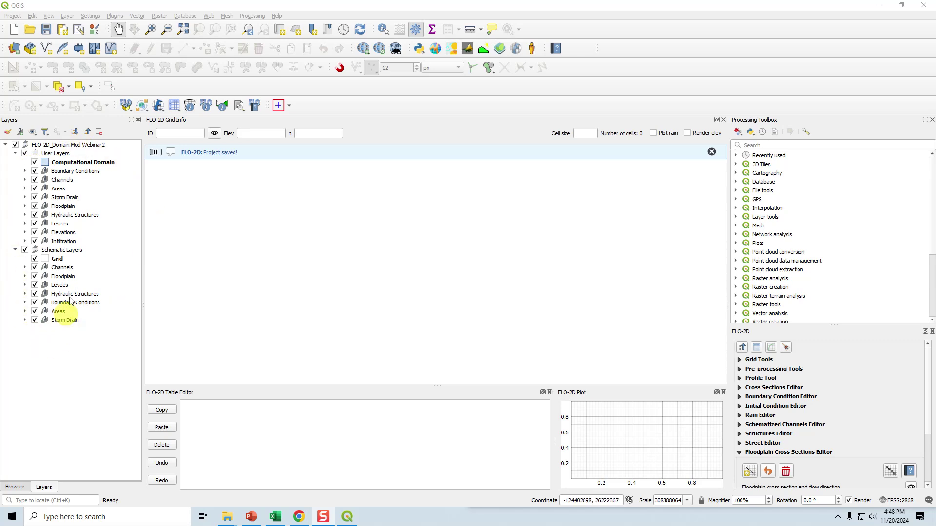
- Import the DAT files through CONT.DAT in Dat Import Req, with reduction factors, rain, infiltration, hydraulic structures and floodplain cross sections
left_click(142, 106)
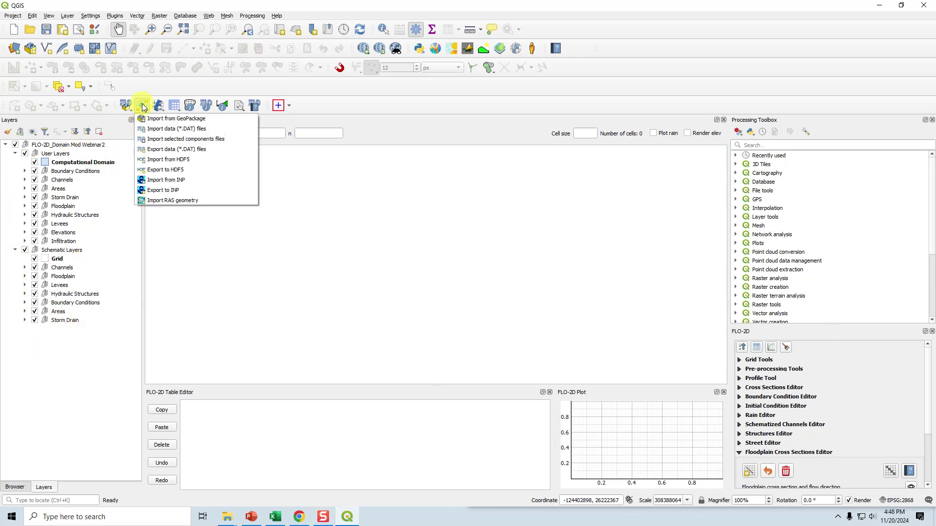
left_click(159, 132)
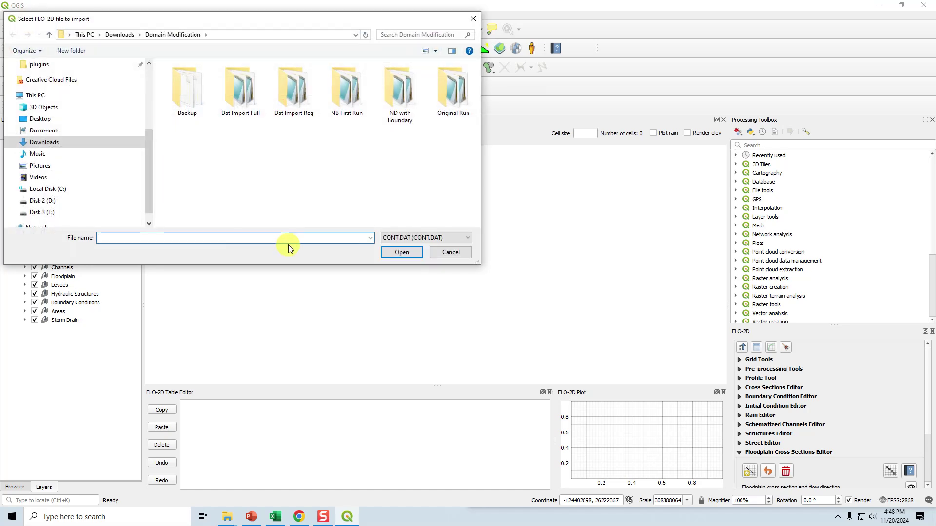
double_click(289, 105)
left_click(185, 79)
left_click(402, 252)
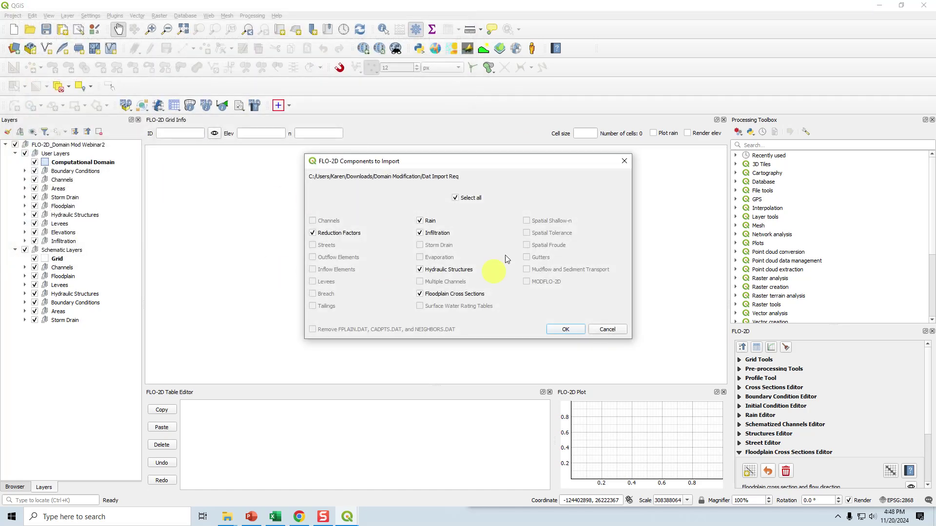
left_click(566, 329)
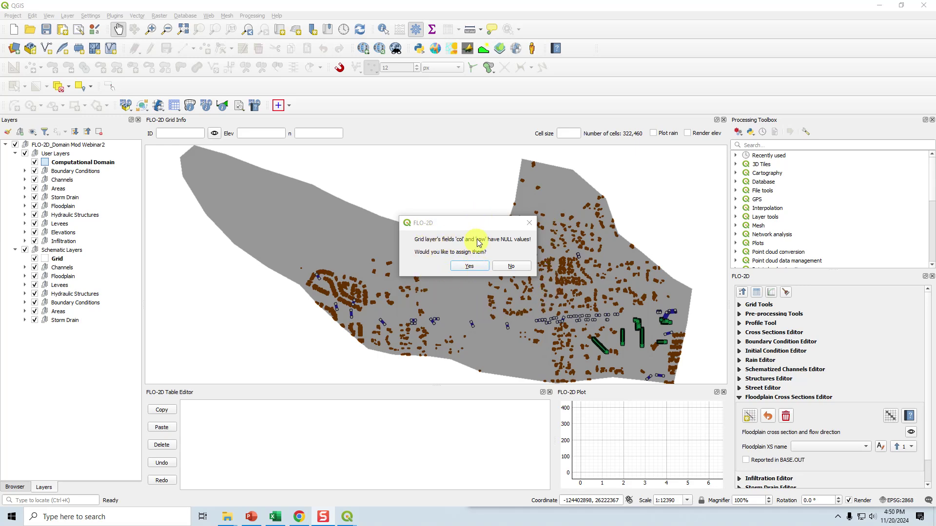
- Decline assigning the grid layer's col and row values, and dismiss the import summary and the schematic-to-user-layer notice
left_click(512, 265)
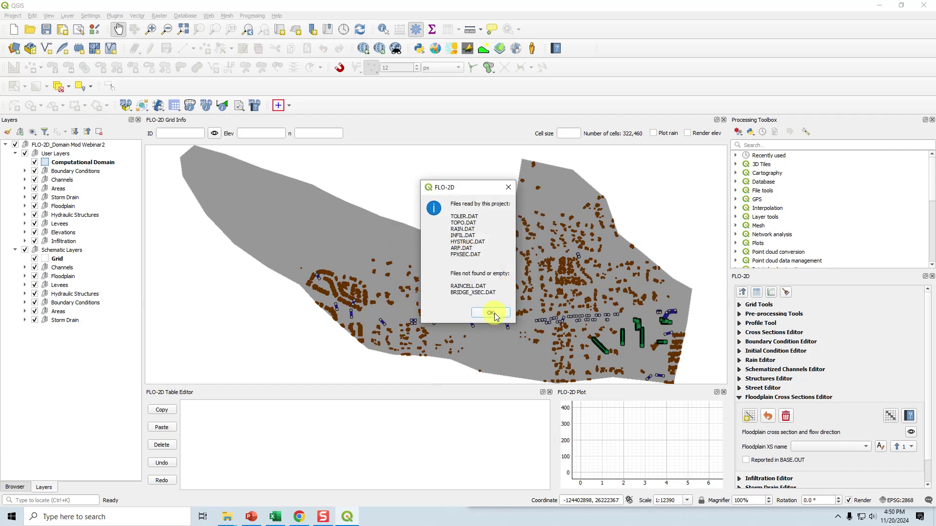
left_click(492, 313)
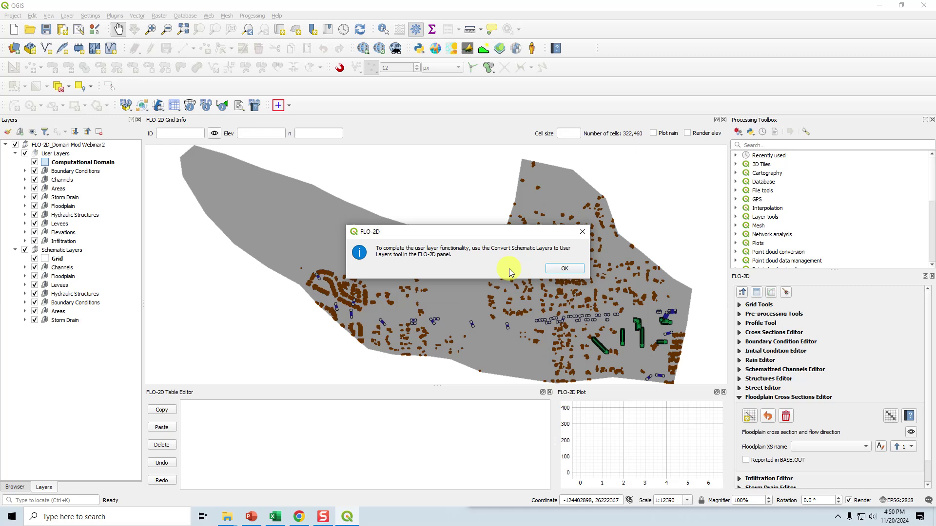
left_click(564, 268)
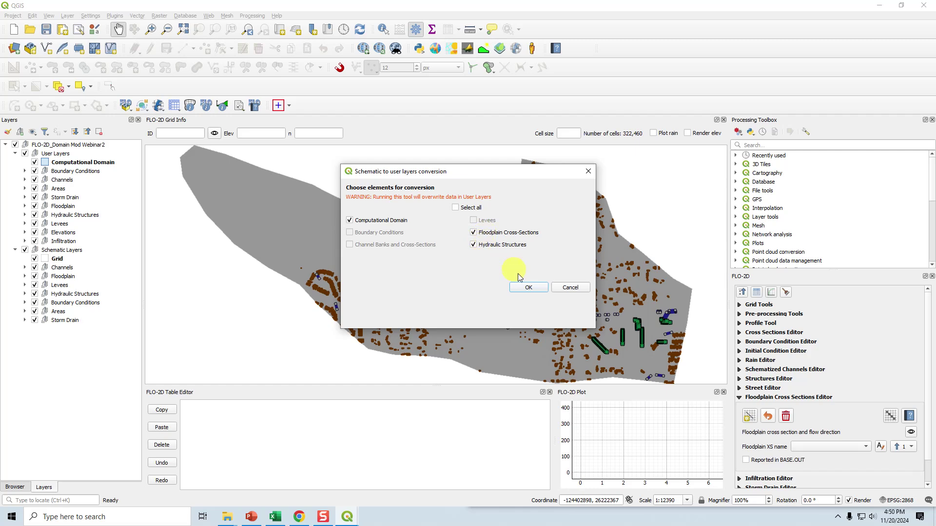
- Convert the computational domain, floodplain cross-sections and hydraulic structures from schematic to user layers, and close the Processing Toolbox
left_click(527, 287)
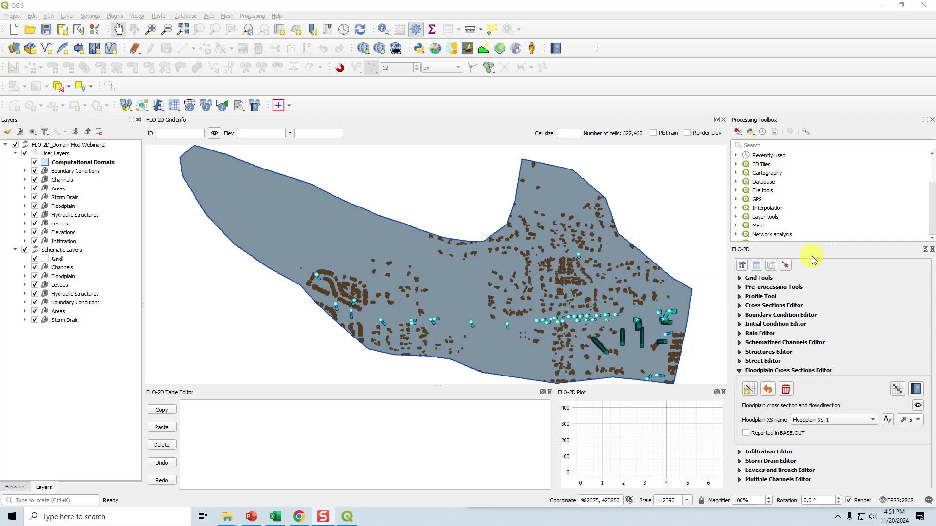
left_click(932, 120)
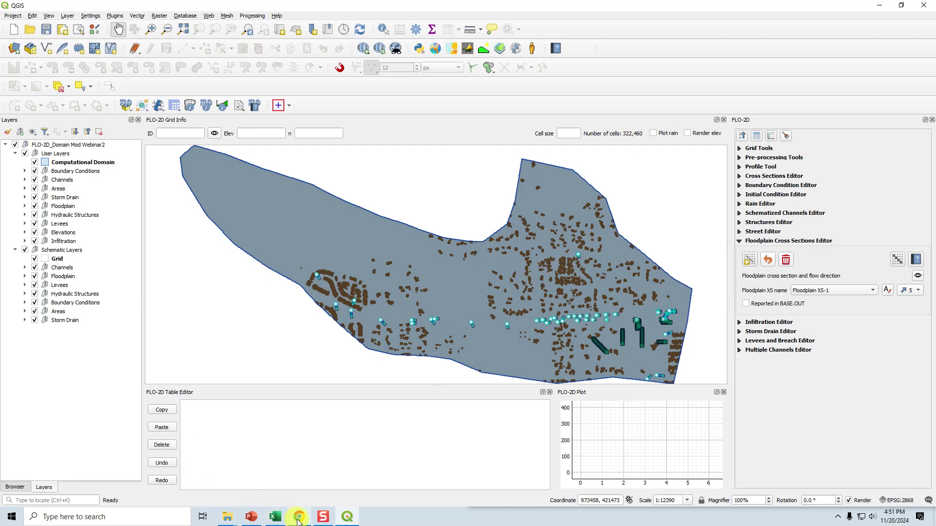
- Switch to the Domain Modification presentation in PowerPoint, review the Load Project slide and return to QGIS
mouse_move(251, 517)
left_click(273, 468)
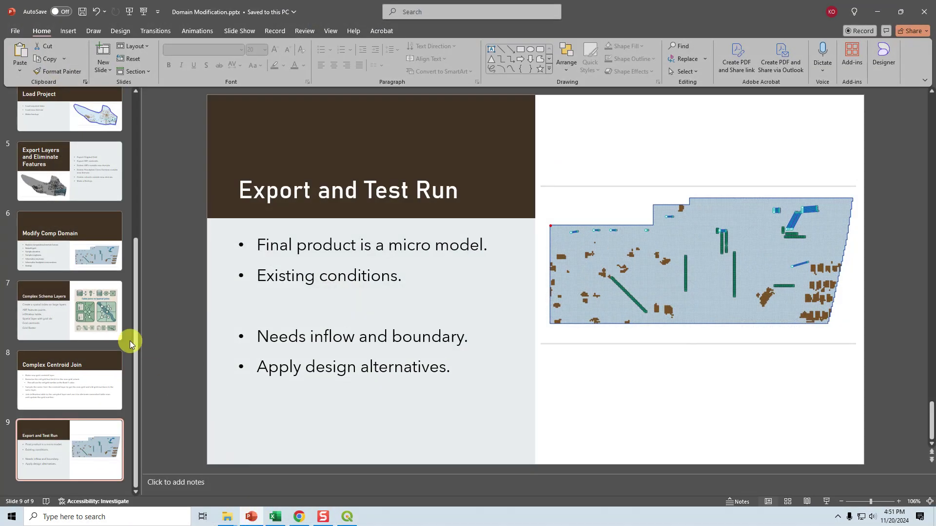
scroll(98, 341, "up", 5)
left_click(55, 359)
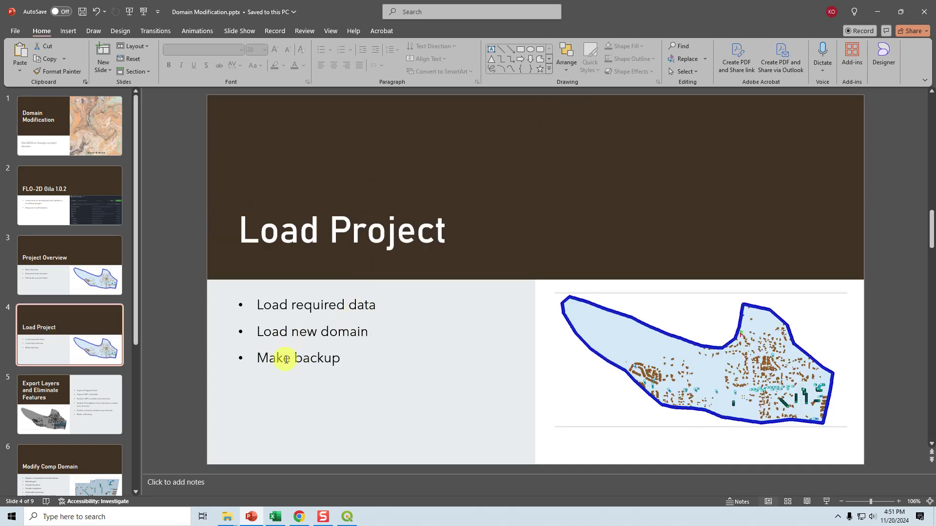
left_click(880, 12)
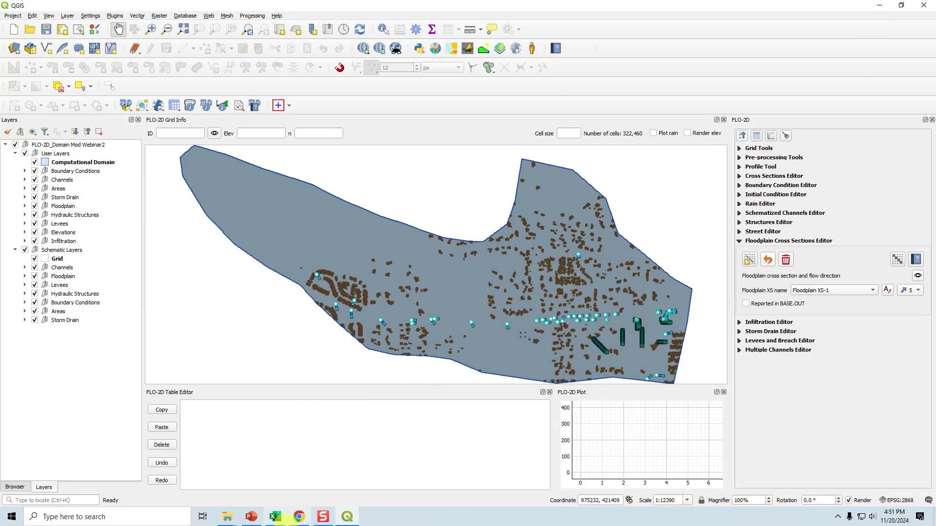
- Add NewDomain 2868.shp from the Domain Modification folder to the project, placing it below all the FLO-2D layer groups
mouse_move(231, 520)
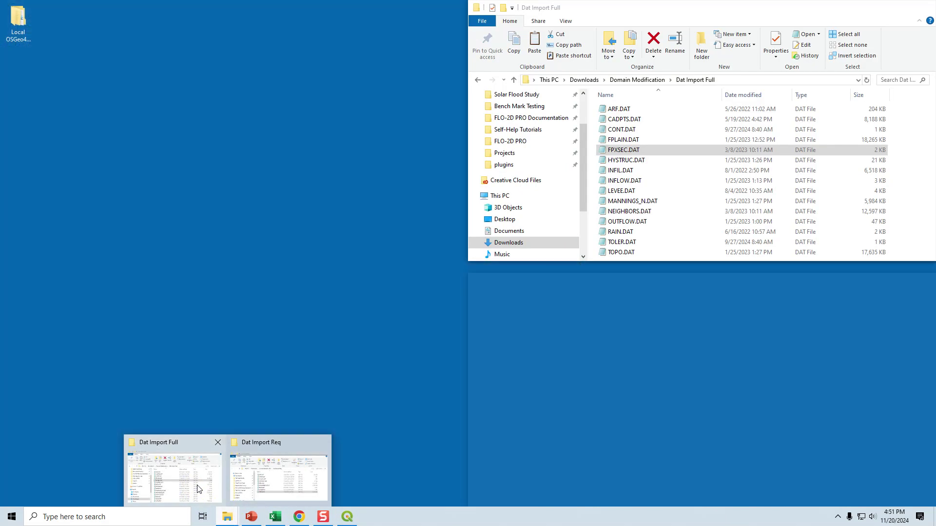
left_click(194, 488)
scroll(544, 173, "up", 2)
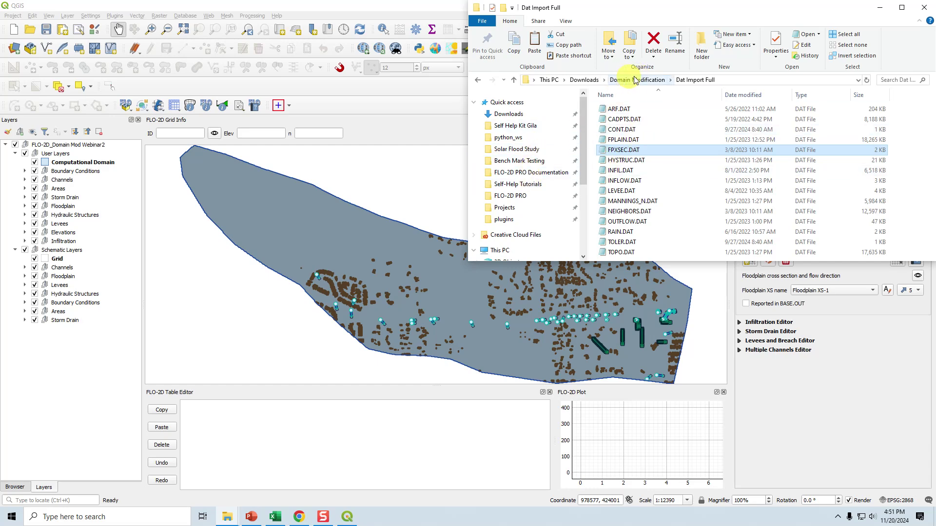
left_click(514, 79)
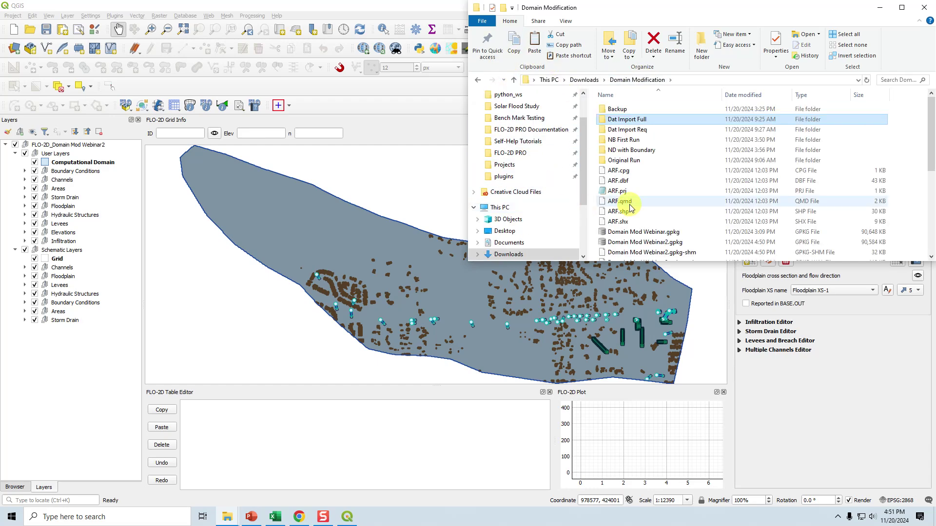
scroll(629, 205, "down", 4)
left_click_drag(635, 173, 392, 256)
left_click_drag(54, 145, 59, 344)
- Set the fill style of the NewDomain 2868 layer to No Brush so only its outline is drawn
double_click(51, 335)
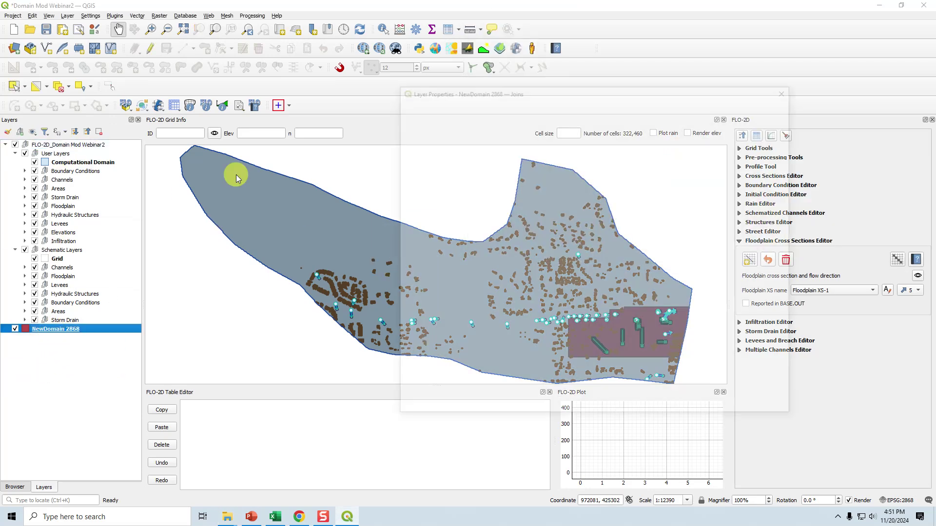
left_click(424, 155)
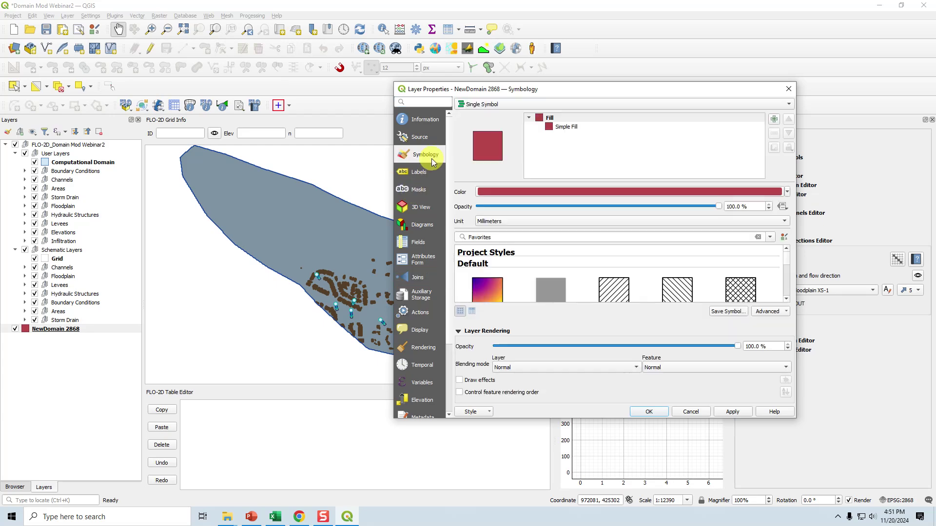
left_click(566, 127)
left_click(637, 225)
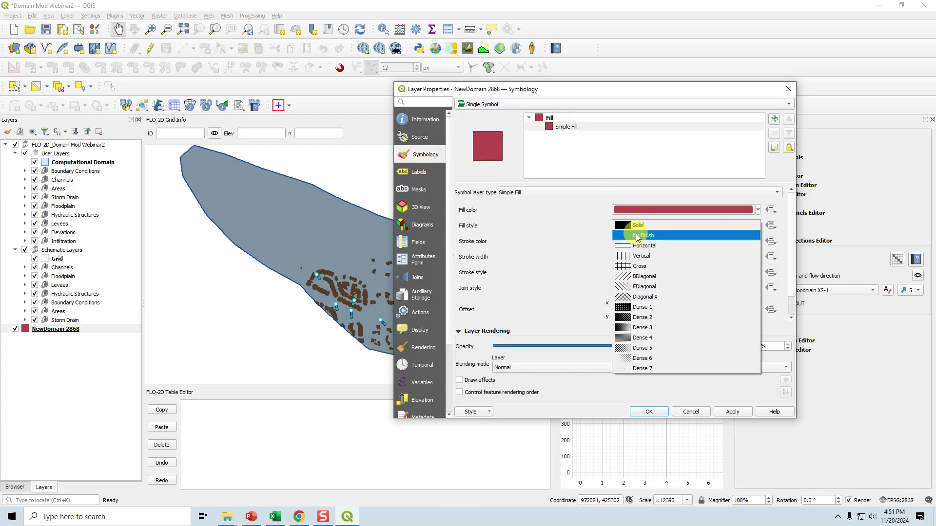
left_click(636, 234)
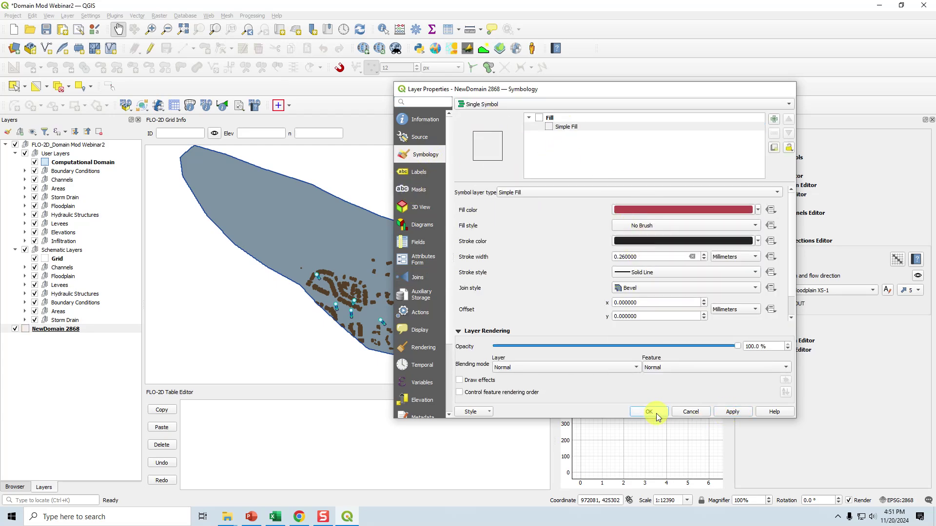
left_click(649, 411)
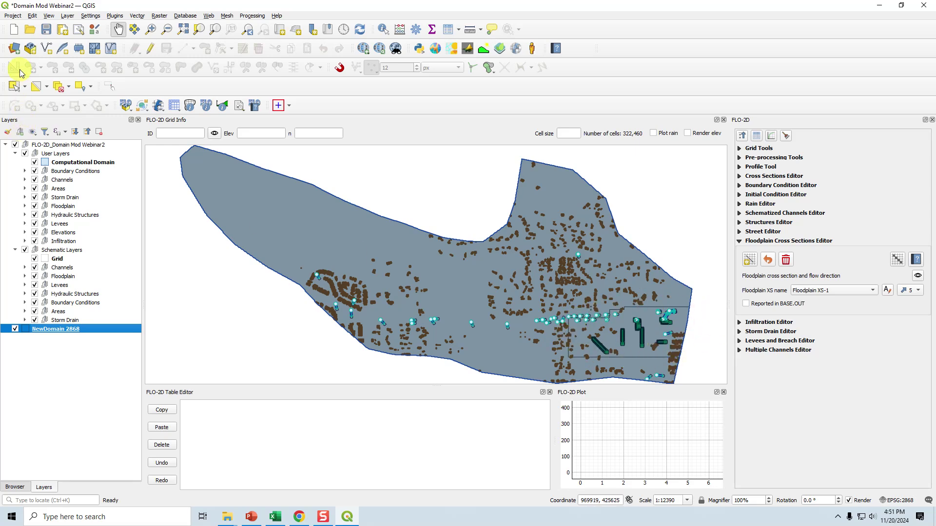
- Save the project with the external NewDomain 2868 layer's data stored in the GeoPackage, and close QGIS
left_click(47, 30)
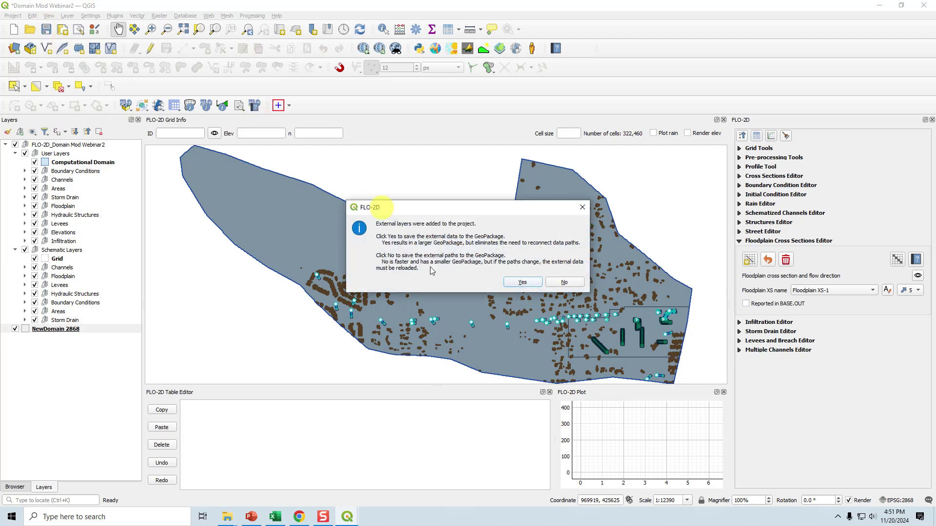
left_click(519, 281)
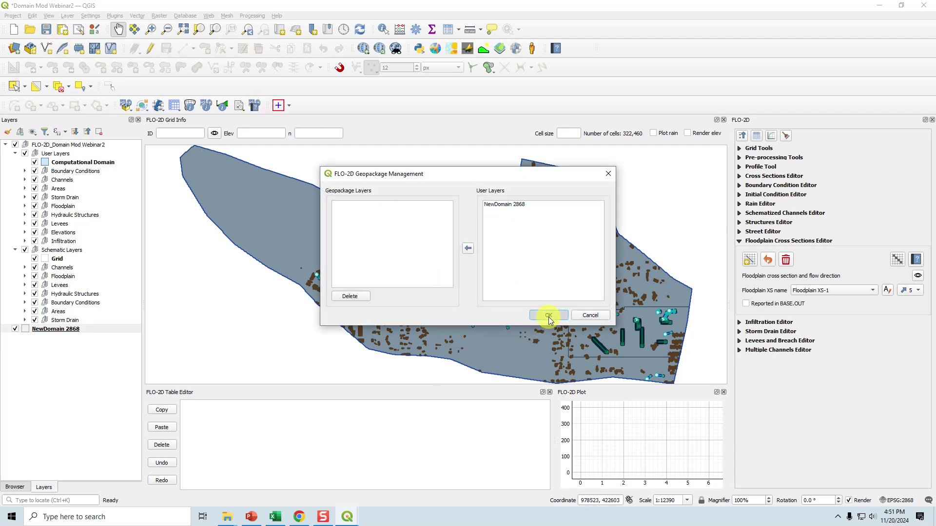
left_click(548, 316)
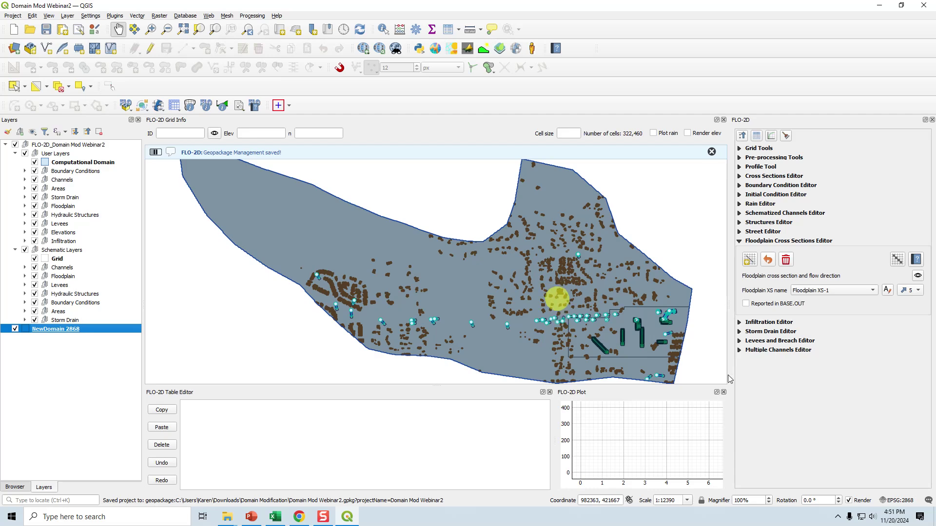
left_click(917, 7)
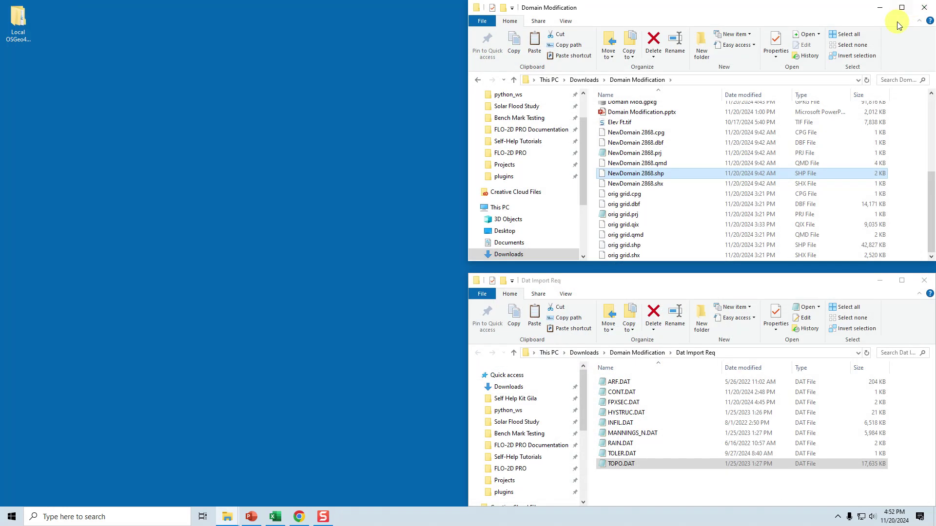
- Compress Domain Mod Webinar2.gpkg into Domain Mod Webinar2.7z with 7-Zip and relaunch QGIS
scroll(685, 223, "up", 5)
scroll(682, 224, "down", 3)
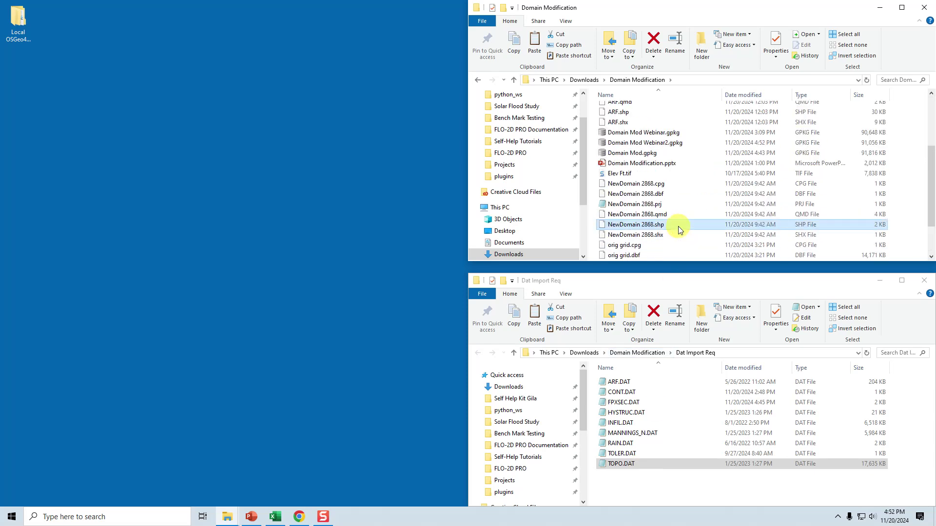
right_click(669, 146)
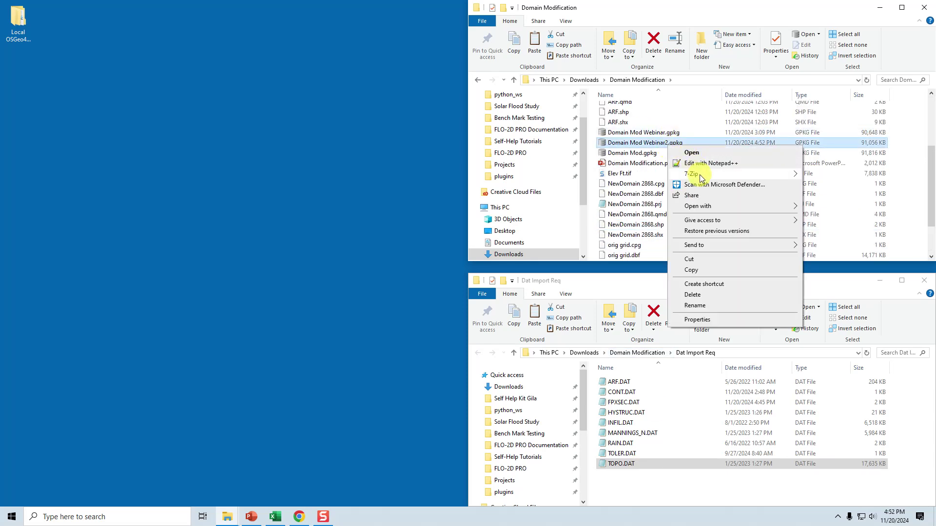
mouse_move(692, 174)
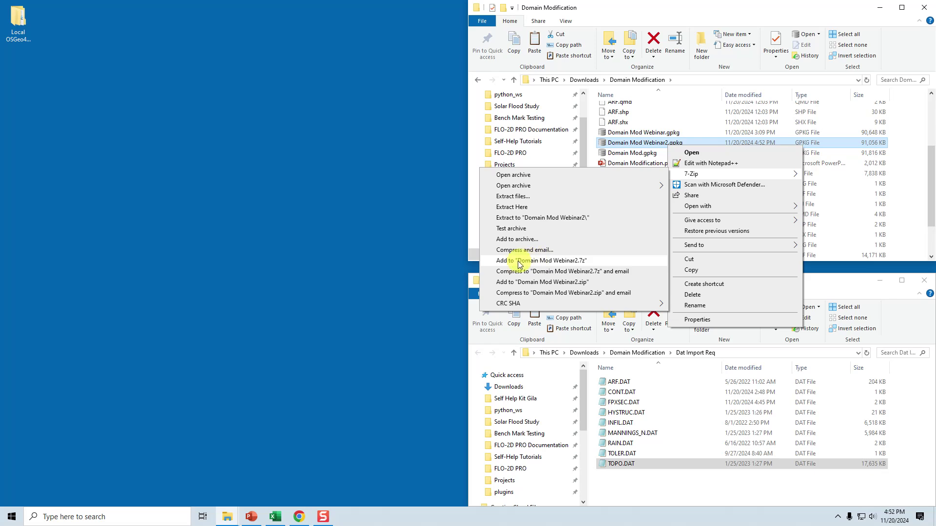
left_click(586, 262)
left_click(2, 522)
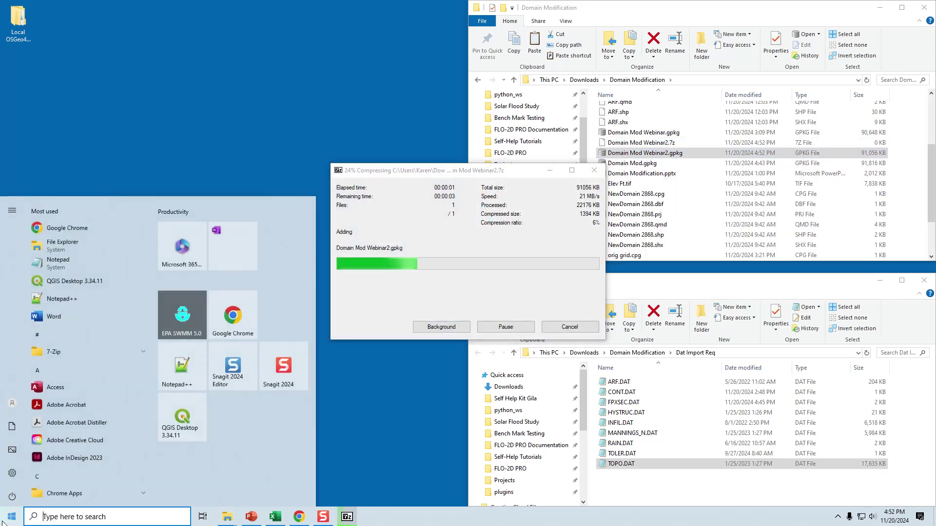
left_click(191, 415)
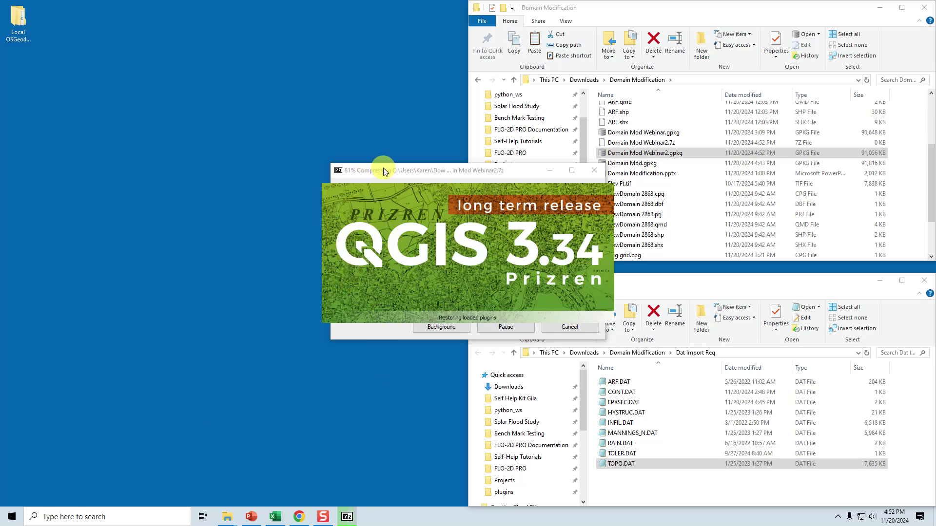
left_click_drag(383, 168, 613, 74)
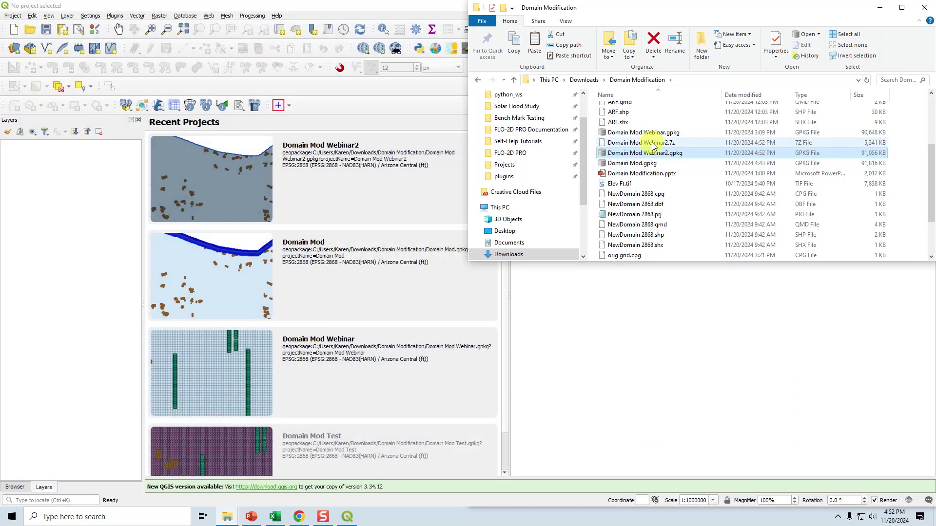
- Rename the 7z archive as Domain Mod Webinar2 b1.7z and move it into the Backup folder
left_click(664, 143)
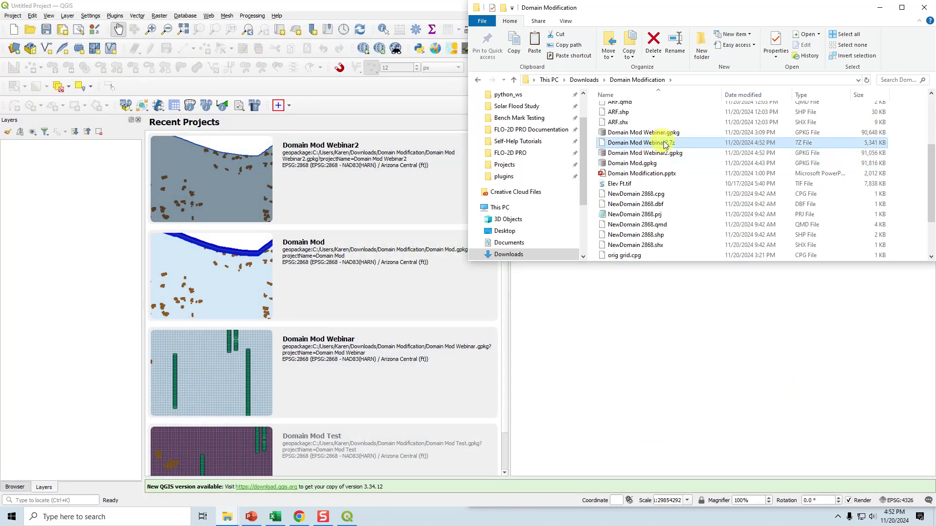
left_click(667, 143)
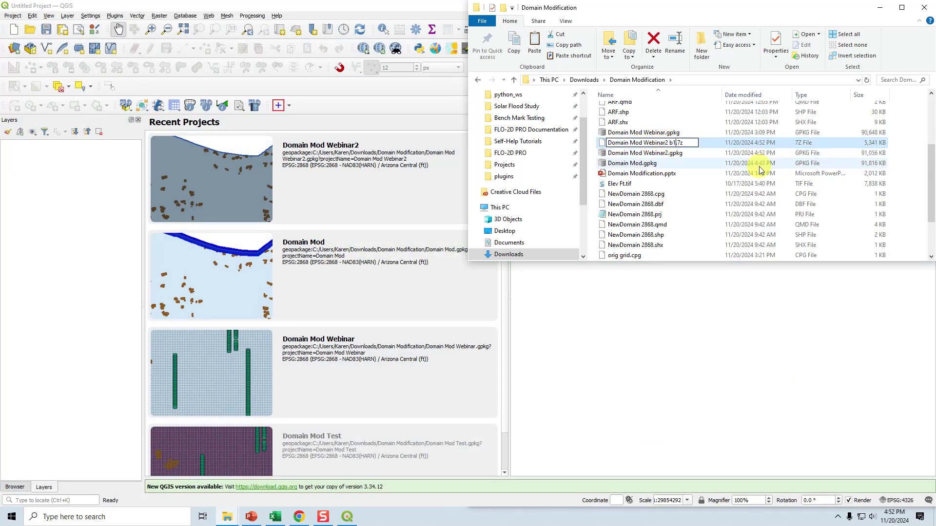
key("Return")
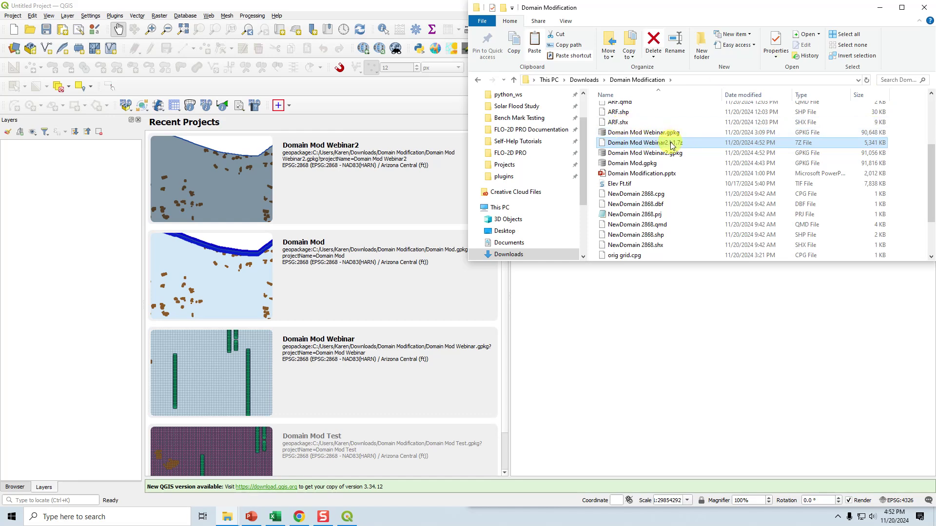
scroll(672, 147, "up", 3)
left_click_drag(662, 247, 706, 110)
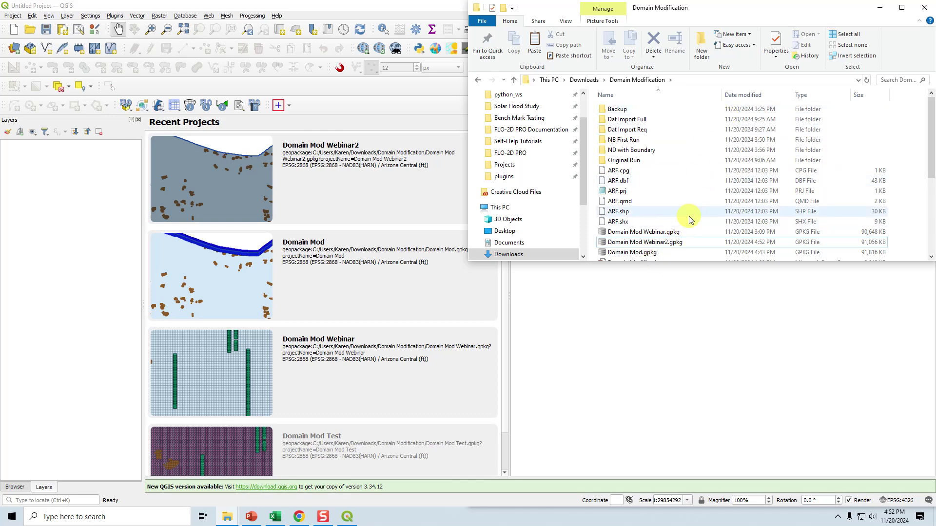
- Reopen the recent project Domain Mod Webinar2 in QGIS and load its FLO-2D model
left_click(664, 243)
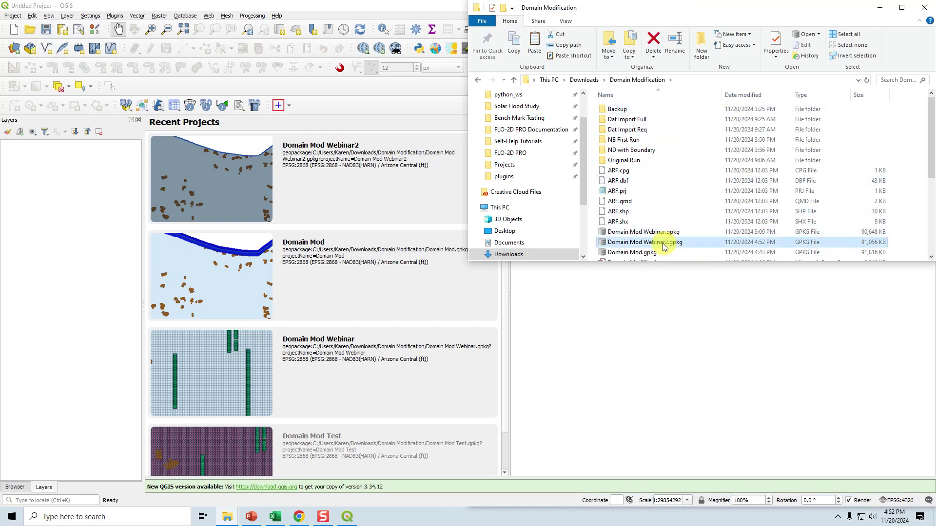
double_click(323, 187)
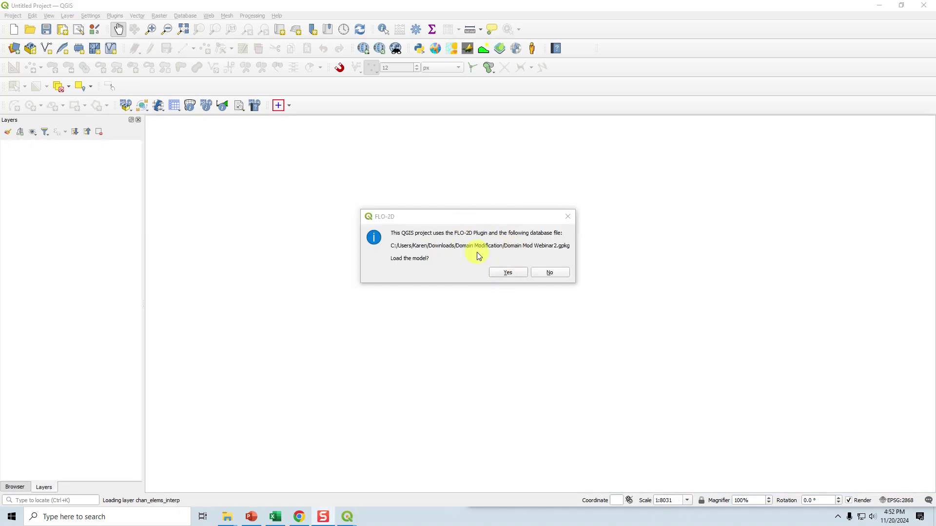
left_click(502, 273)
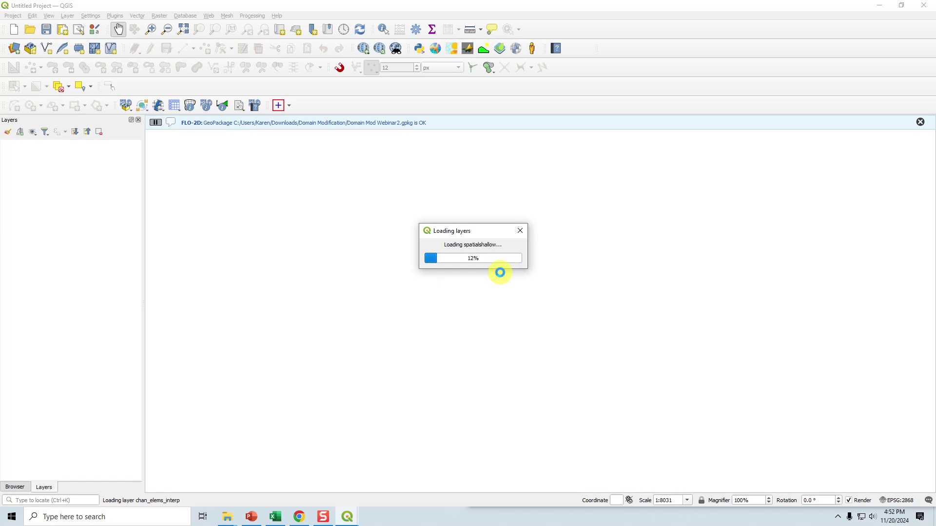
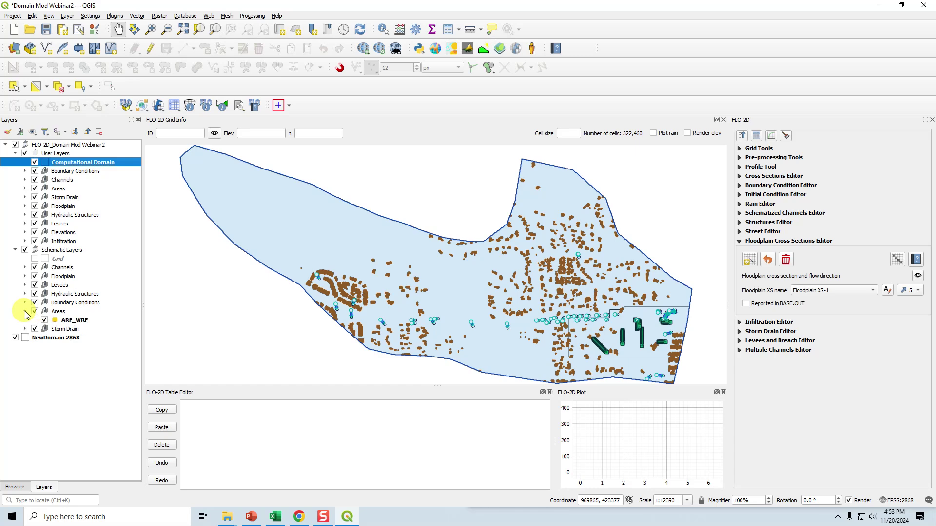
- Select the ARF_WRF layer in the Areas group of the schematic layers
left_click(82, 320)
right_click(83, 322)
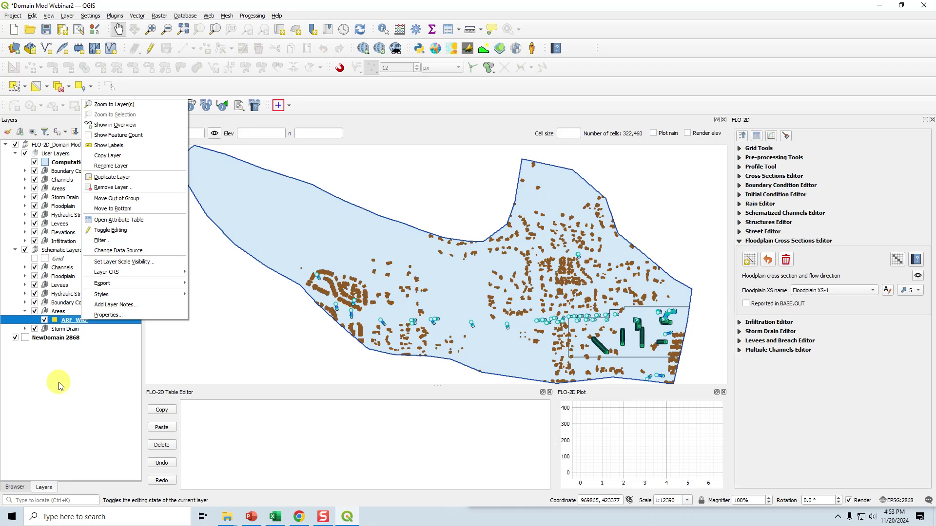
key("Escape")
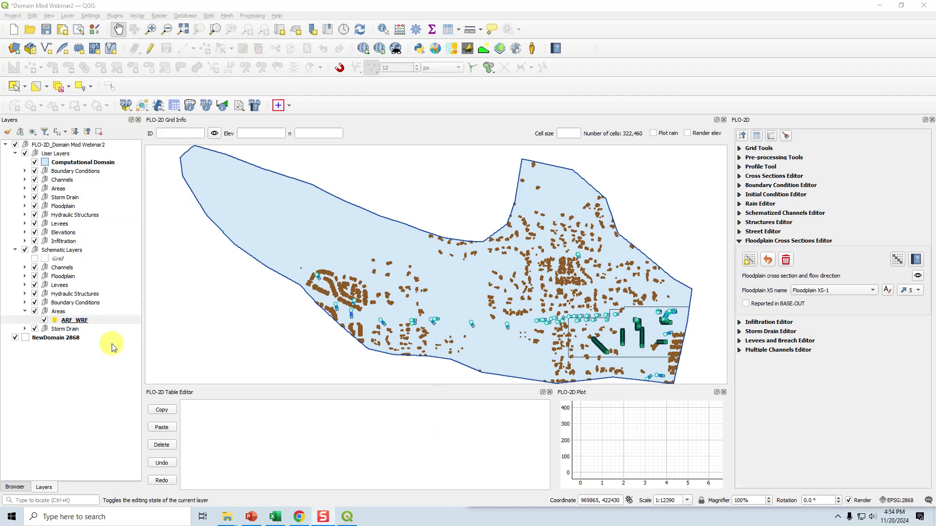
right_click(86, 323)
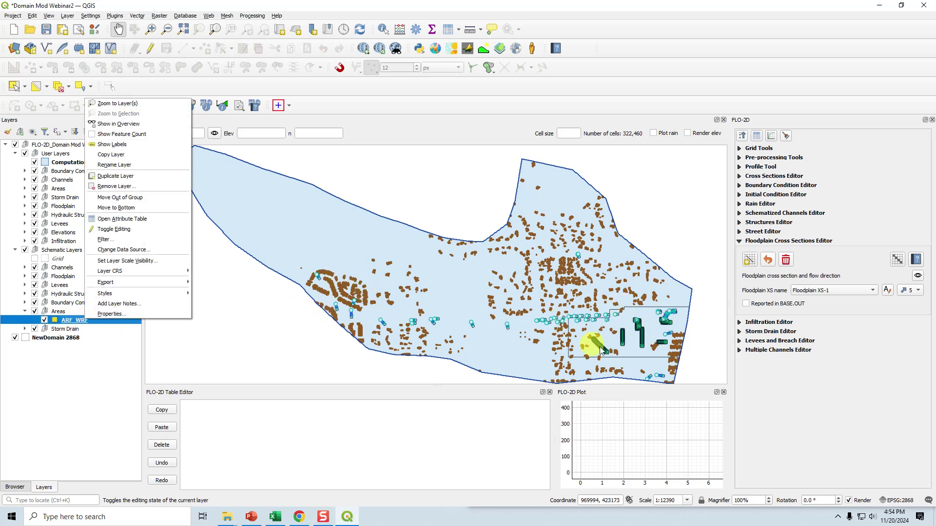
left_click(59, 323)
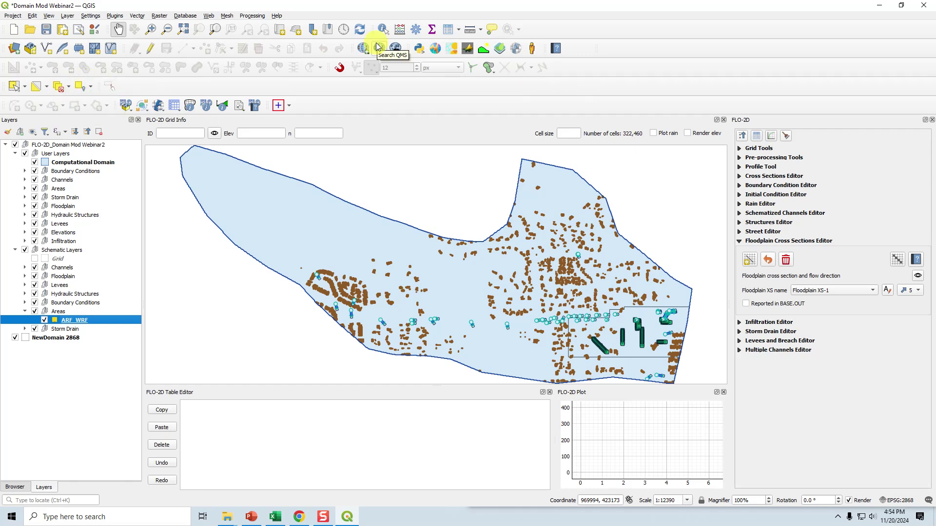
- Select the ARF_WRF features that are within the NewDomain 2868 layer using Select by Location, creating a new selection
left_click(416, 30)
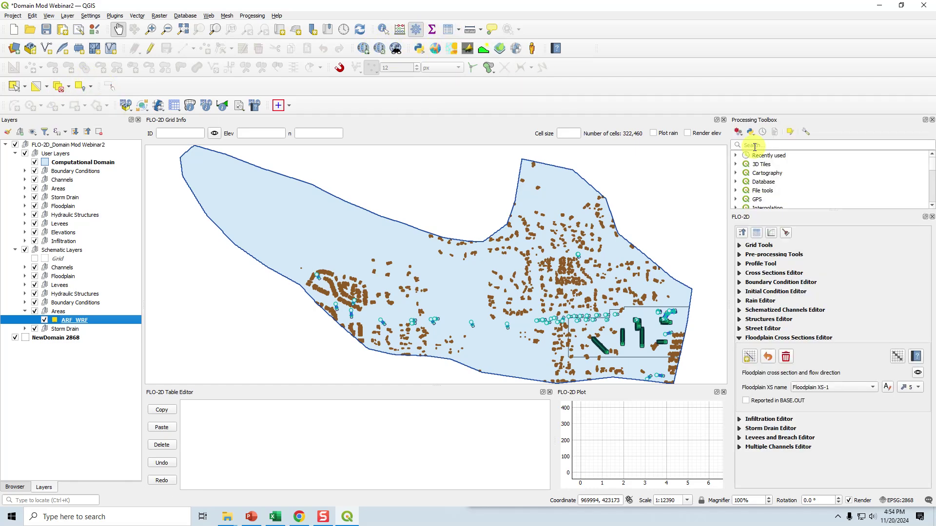
type("sel")
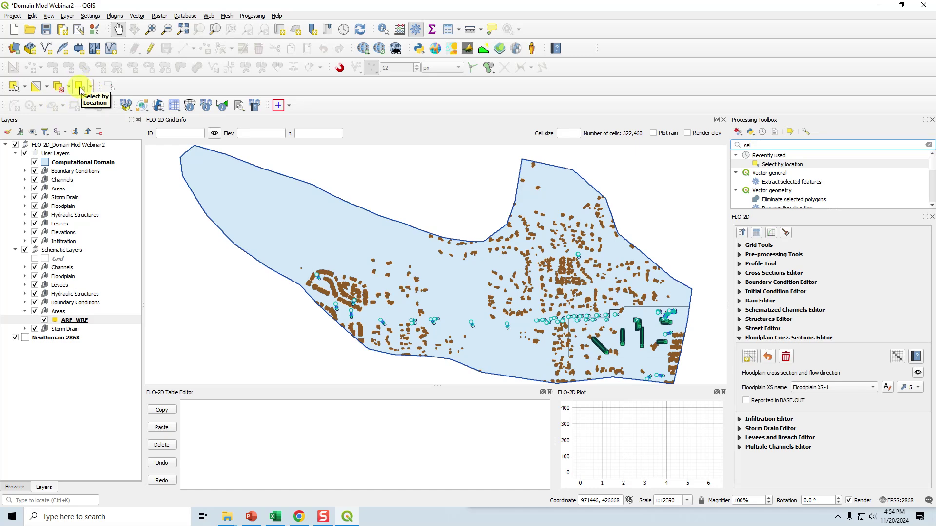
left_click(81, 90)
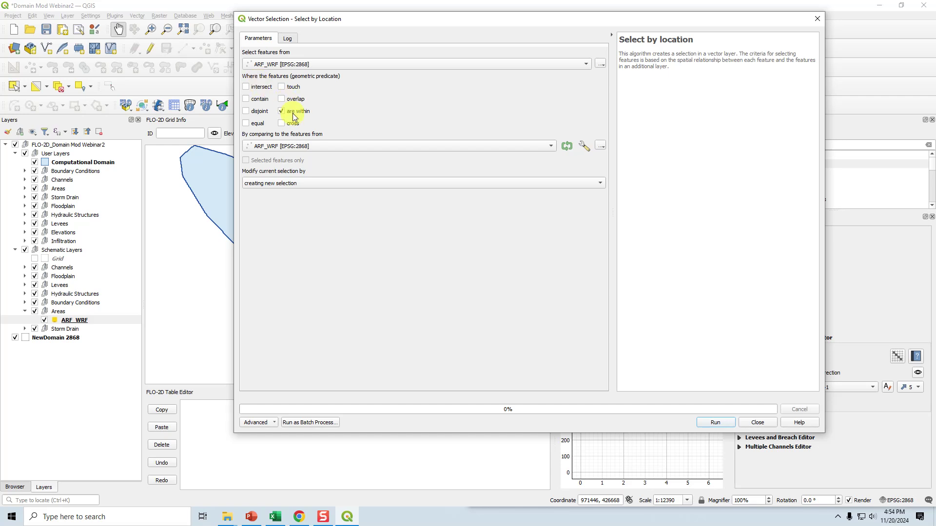
left_click(282, 146)
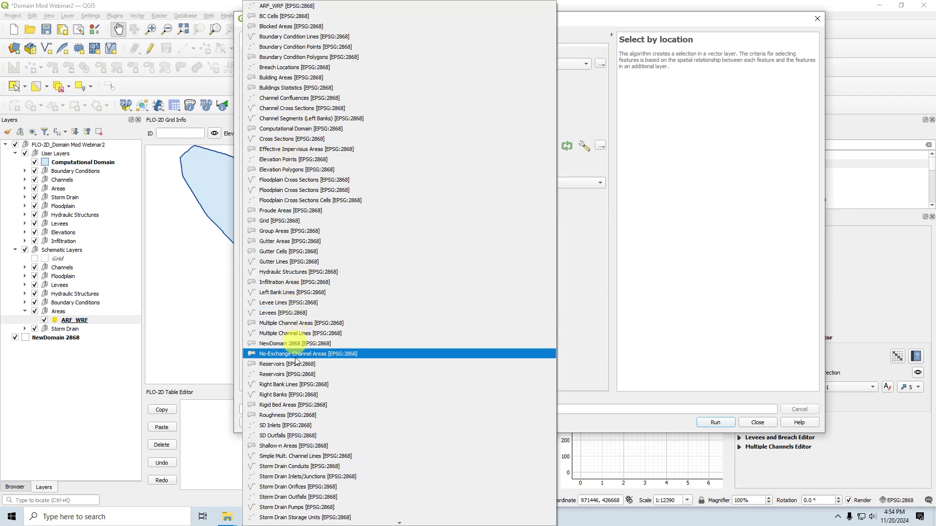
left_click(284, 345)
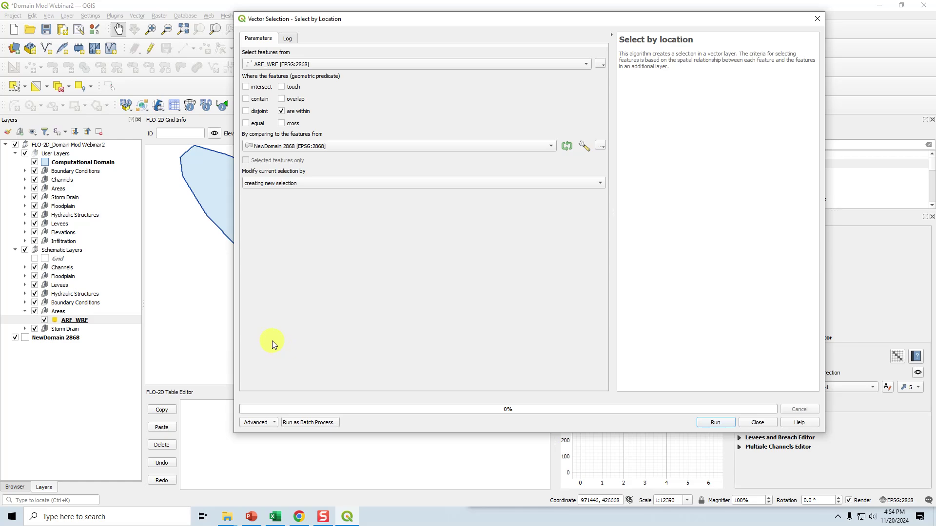
left_click(703, 424)
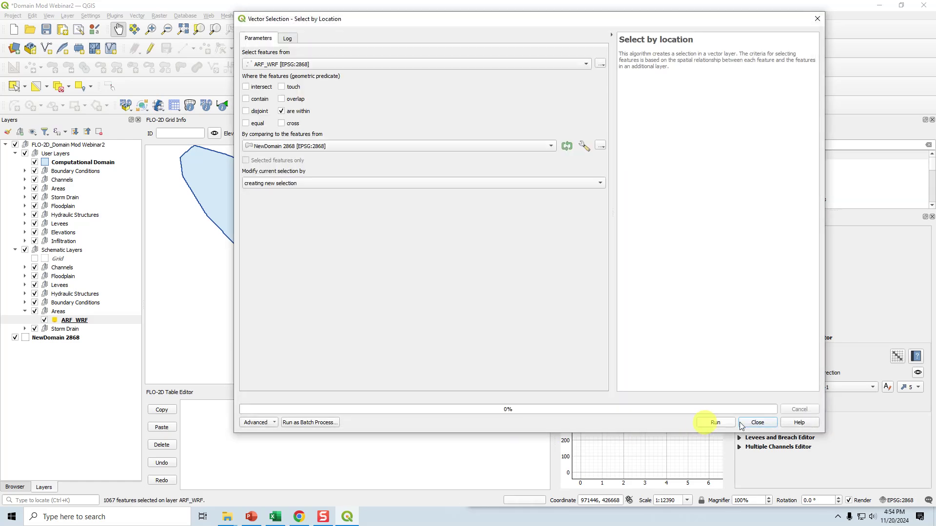
left_click(758, 424)
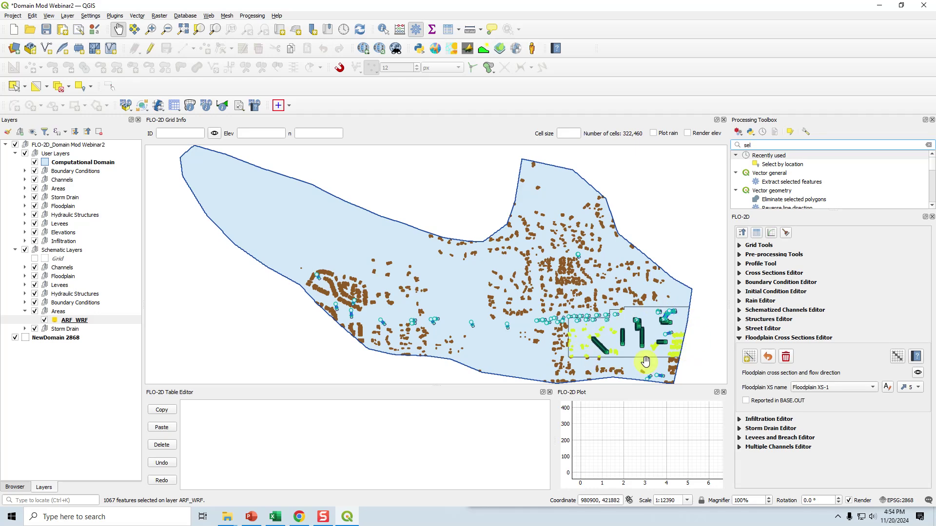
- Invert the ARF_WRF selection, delete the features outside the new domain, and save the layer edits
left_click(37, 89)
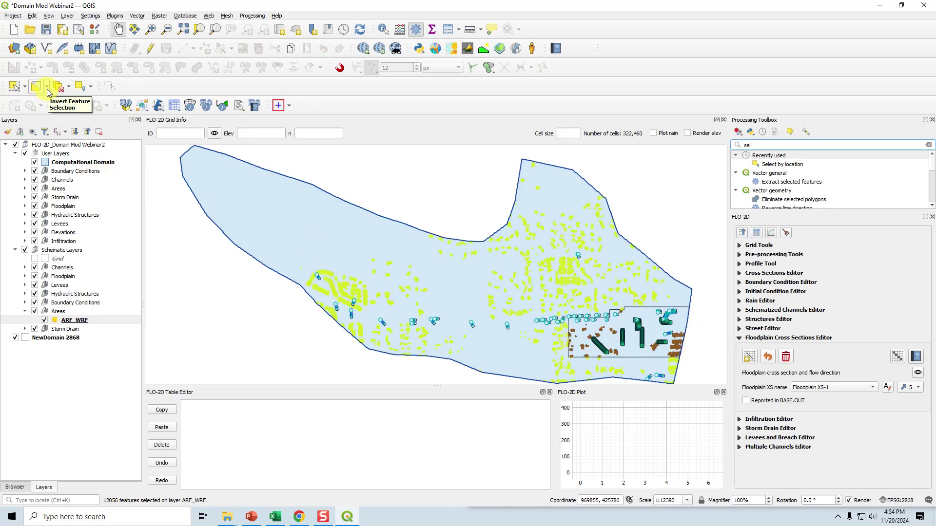
left_click(47, 89)
left_click(191, 88)
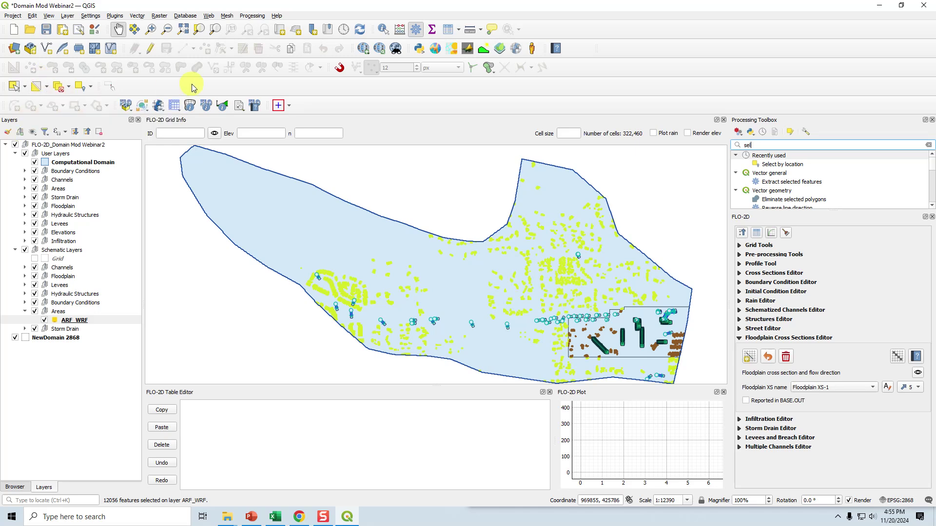
left_click(78, 323)
left_click(150, 49)
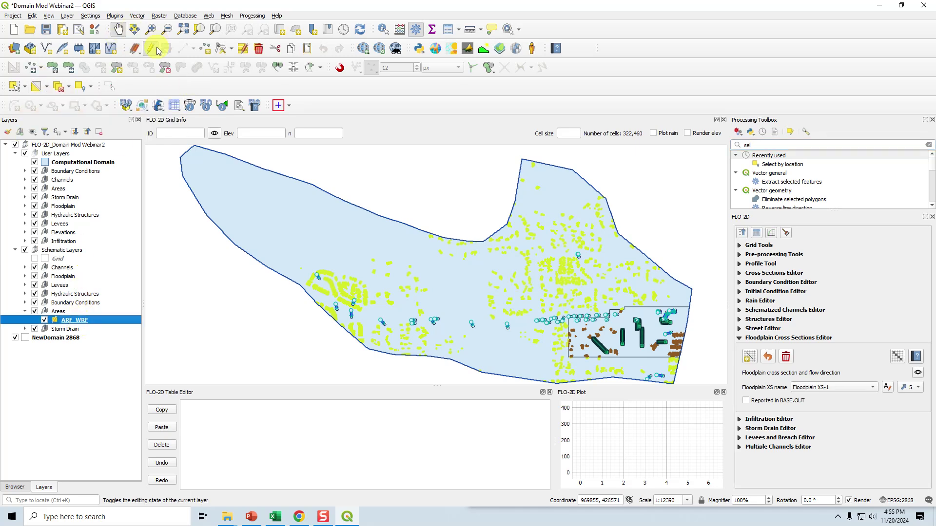
left_click(258, 48)
left_click(167, 52)
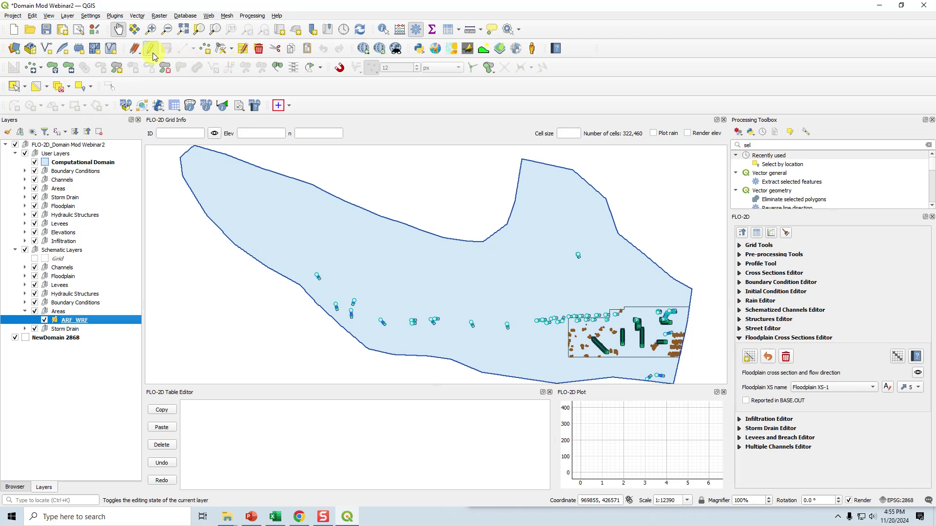
left_click(151, 50)
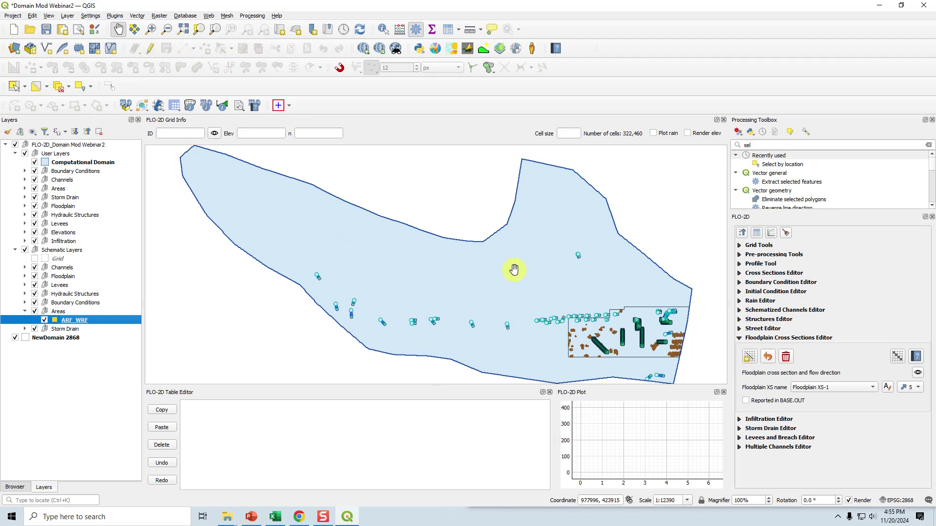
- Expand the Hydraulic Structures groups in the user and schematic layers and make Structure Lines the active layer
left_click_drag(623, 354, 591, 324)
scroll(599, 318, "up", 1)
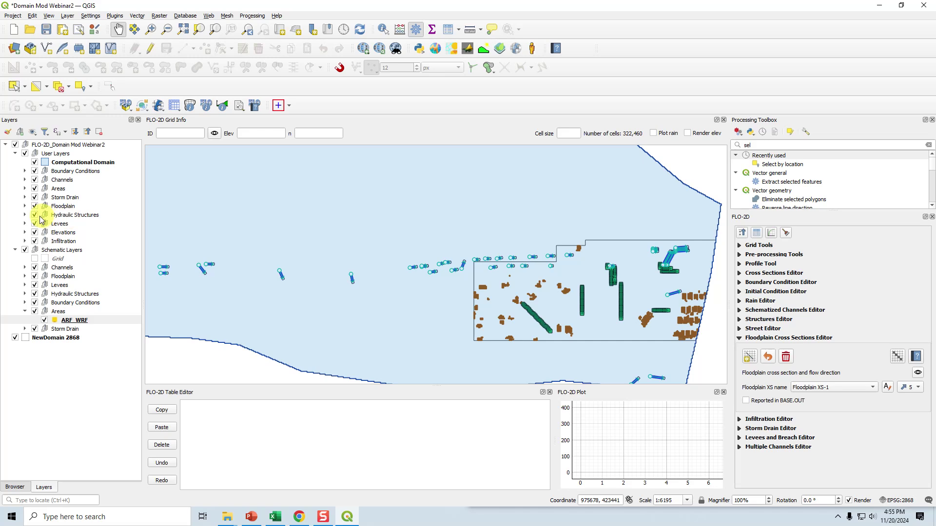
left_click(25, 215)
left_click(68, 224)
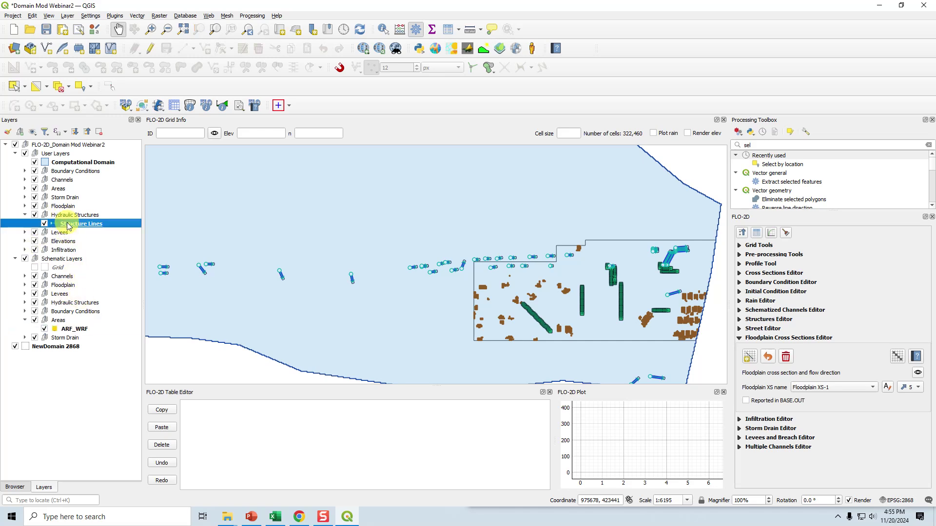
left_click(25, 303)
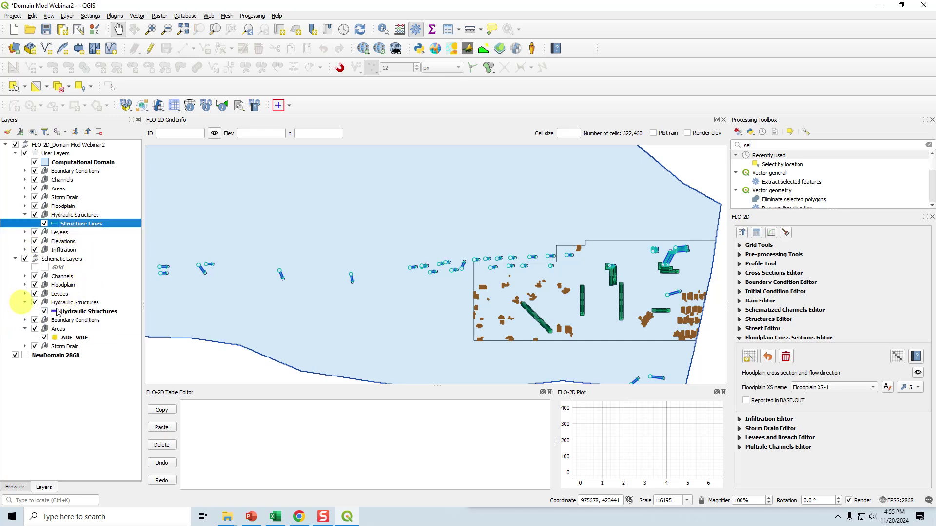
left_click(78, 312)
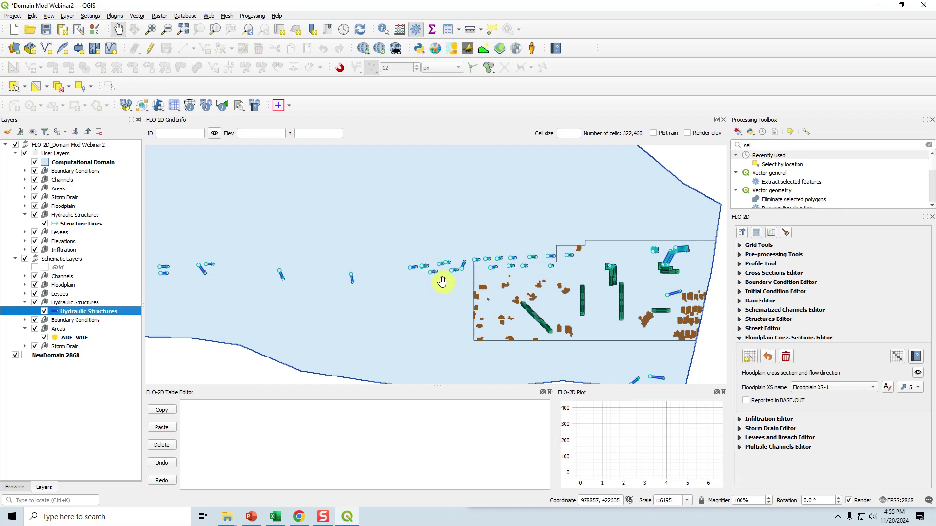
left_click(78, 226)
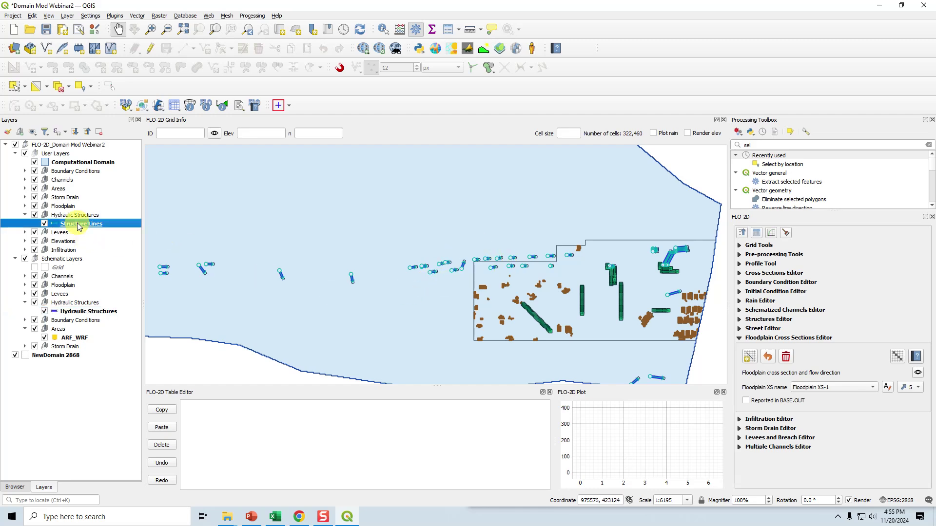
- Select the Structure Lines features that are within NewDomain 2868 using Select by Location with only the are within predicate
left_click(80, 87)
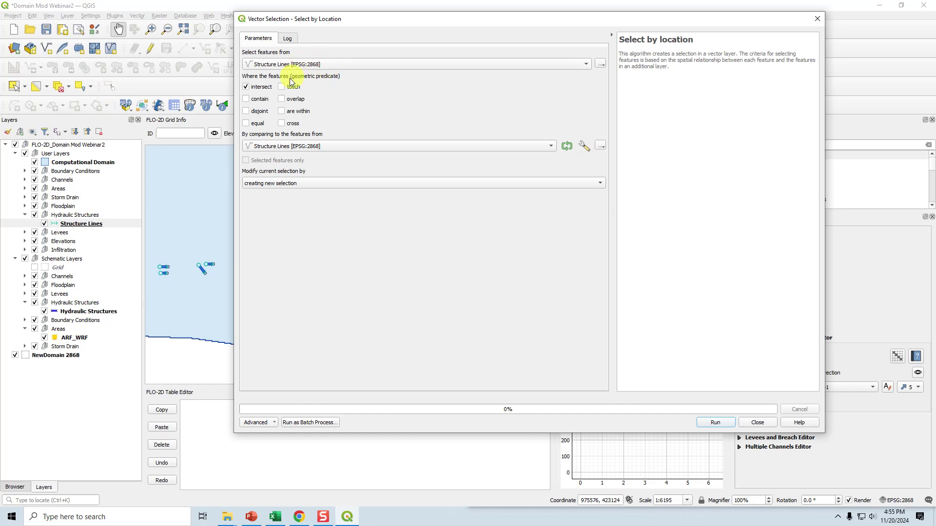
left_click(254, 88)
left_click(295, 112)
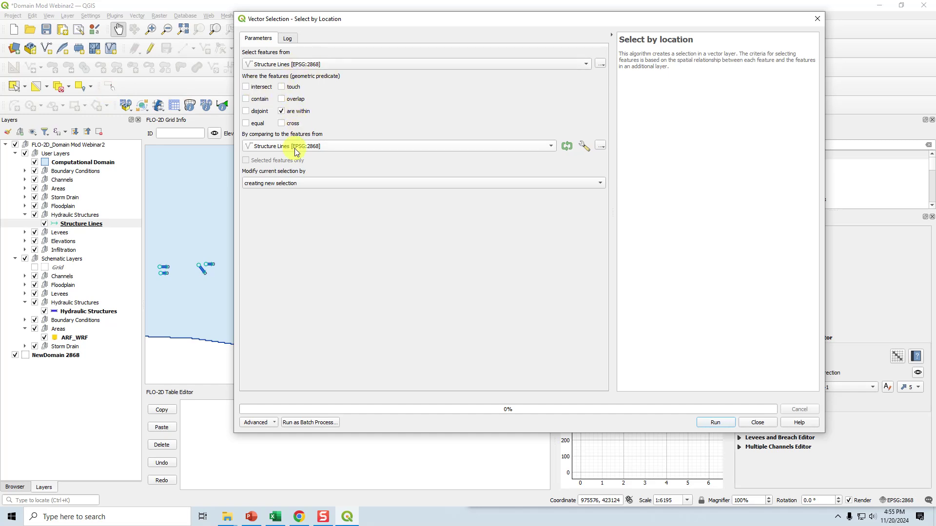
left_click(297, 146)
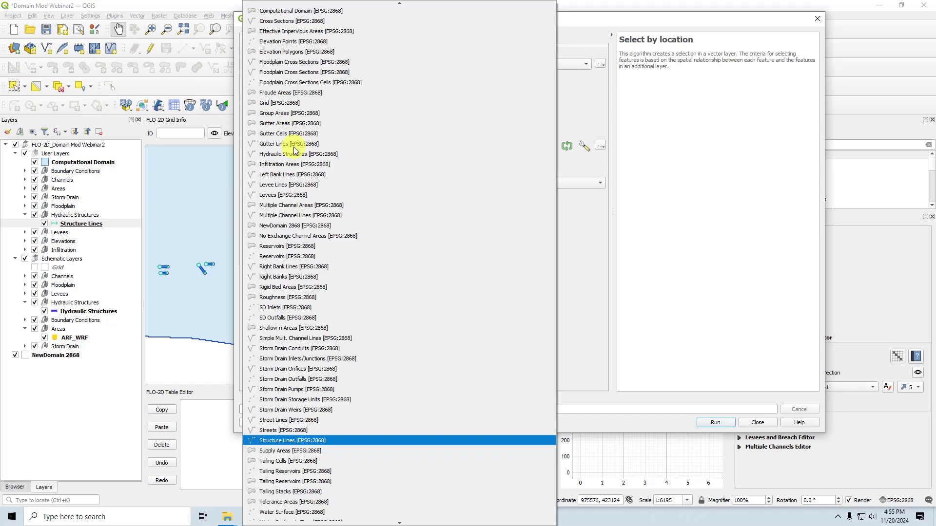
key("n")
key("Return")
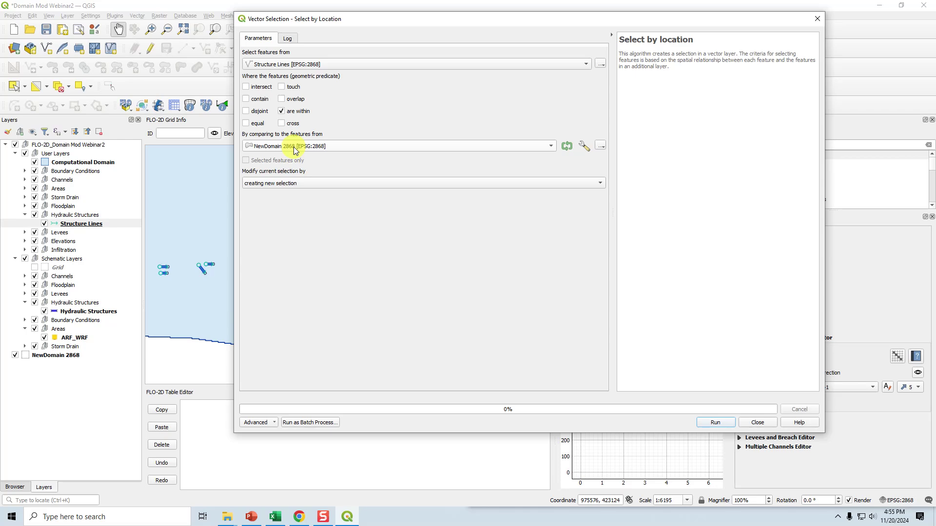
left_click(716, 422)
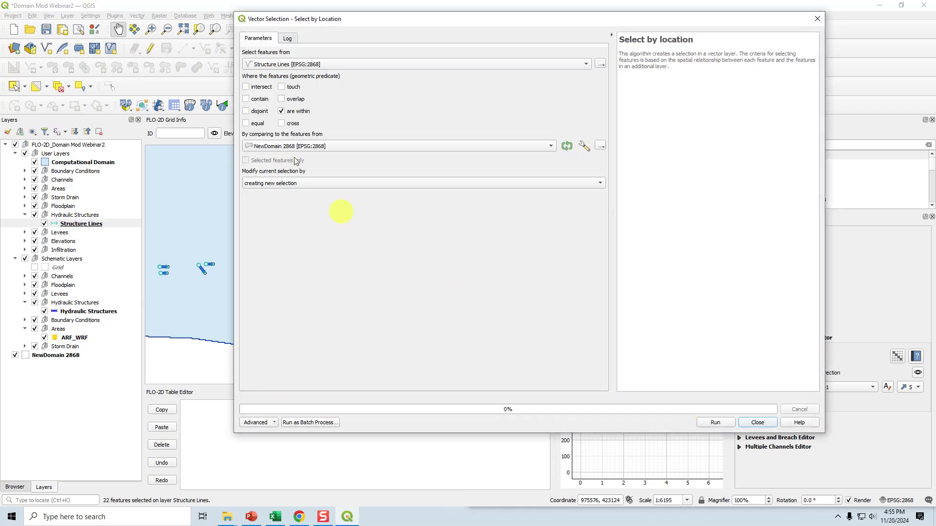
- Run the same location selection on the schematic Hydraulic Structures layer, comparing it with NewDomain 2868
left_click(271, 65)
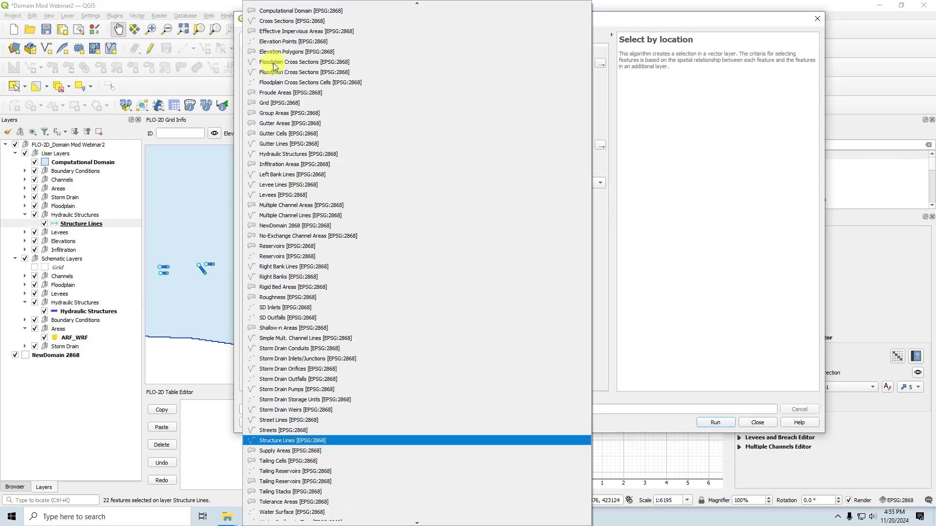
key("h")
key("Return")
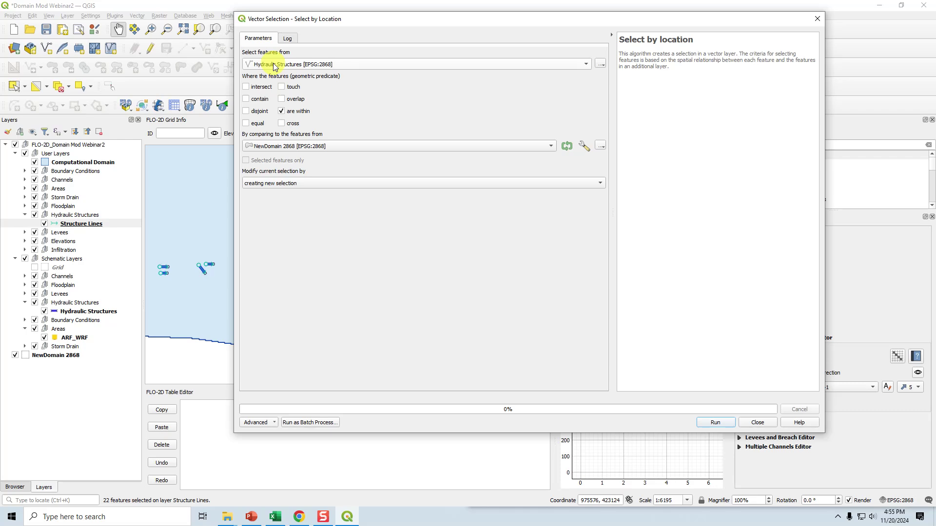
left_click(708, 420)
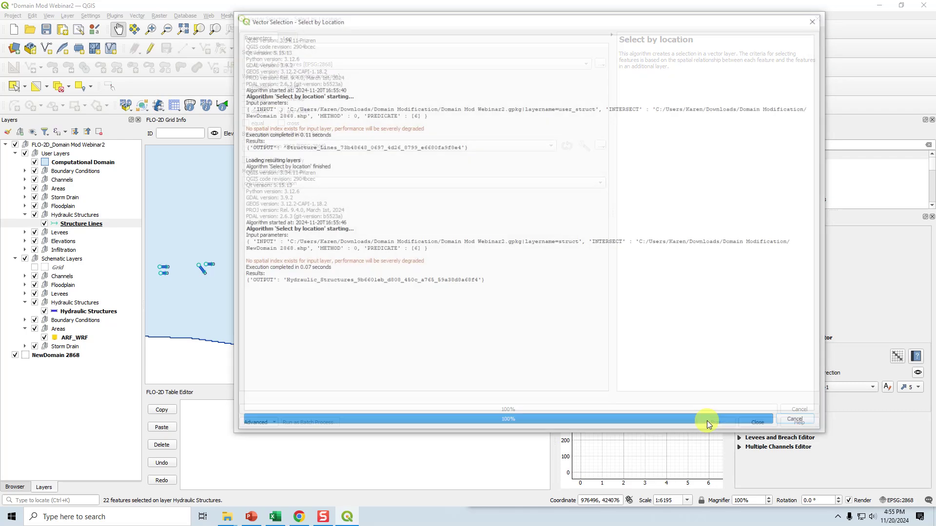
left_click(757, 423)
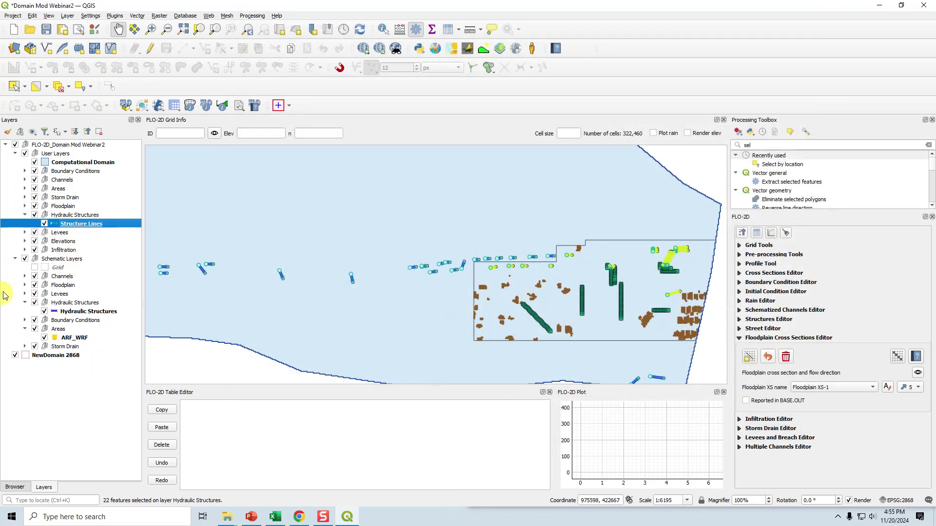
- Invert the Structure Lines selection, delete the lines not within the new domain, and save the layer edits
left_click(36, 86)
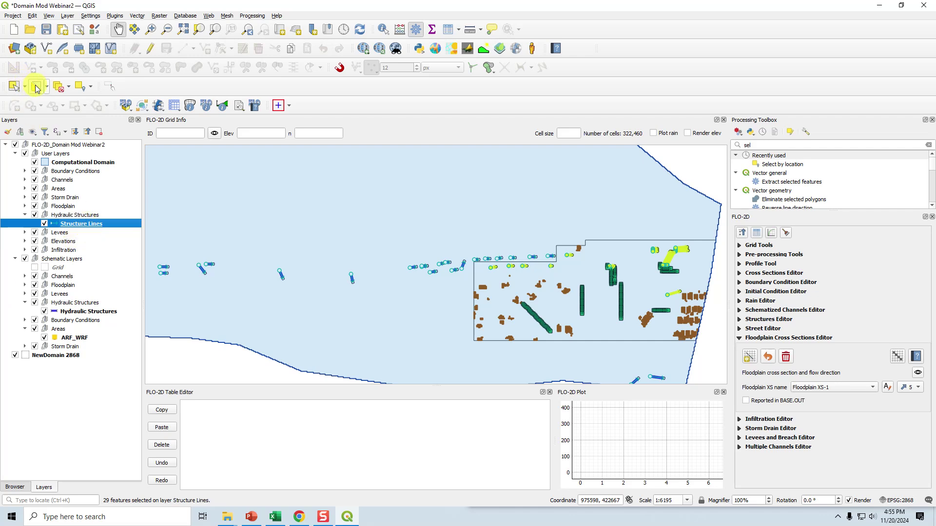
left_click(150, 49)
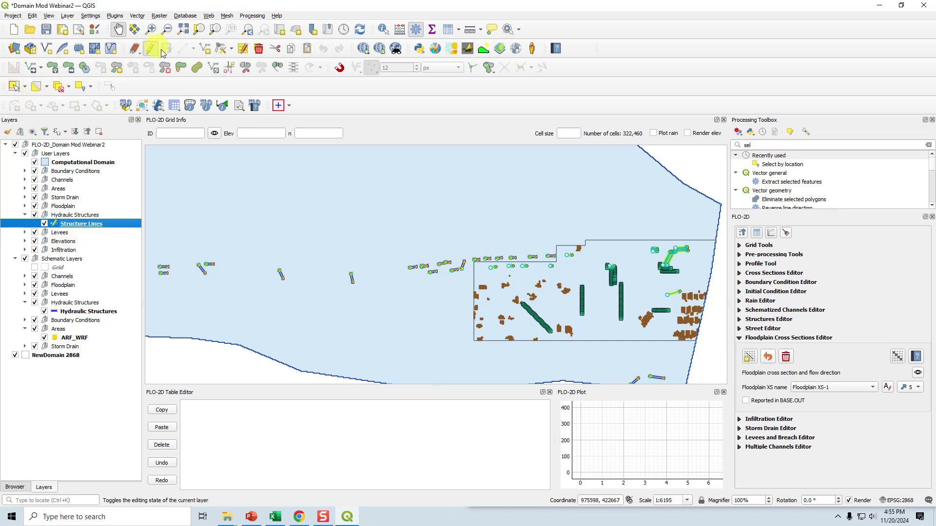
left_click(259, 50)
left_click(518, 268)
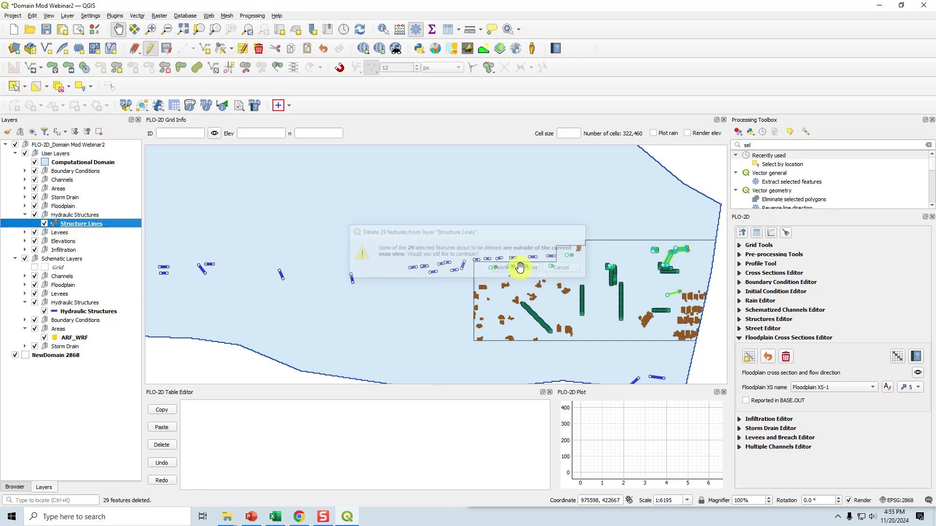
left_click(150, 48)
left_click(447, 262)
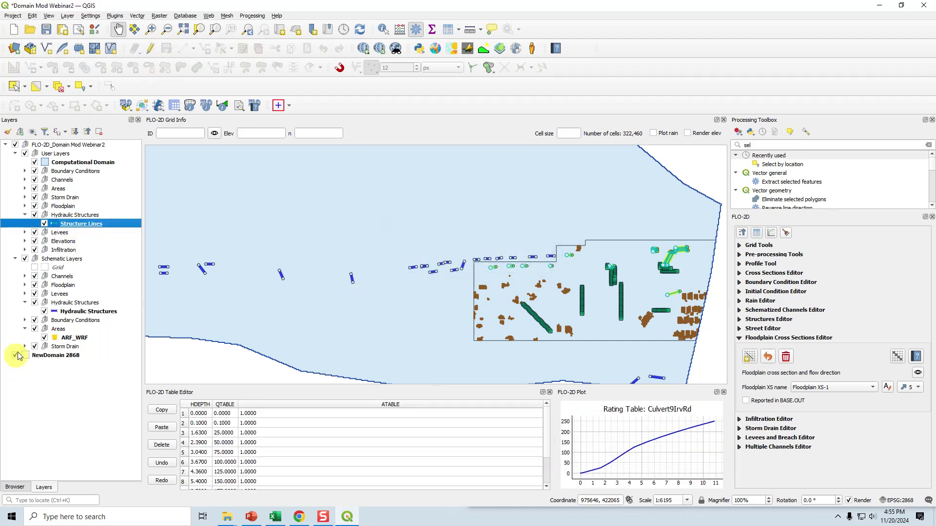
- Invert the selection on the schematic Hydraulic Structures layer, delete the structures not within the new domain, and save the edits
left_click(73, 311)
left_click(36, 86)
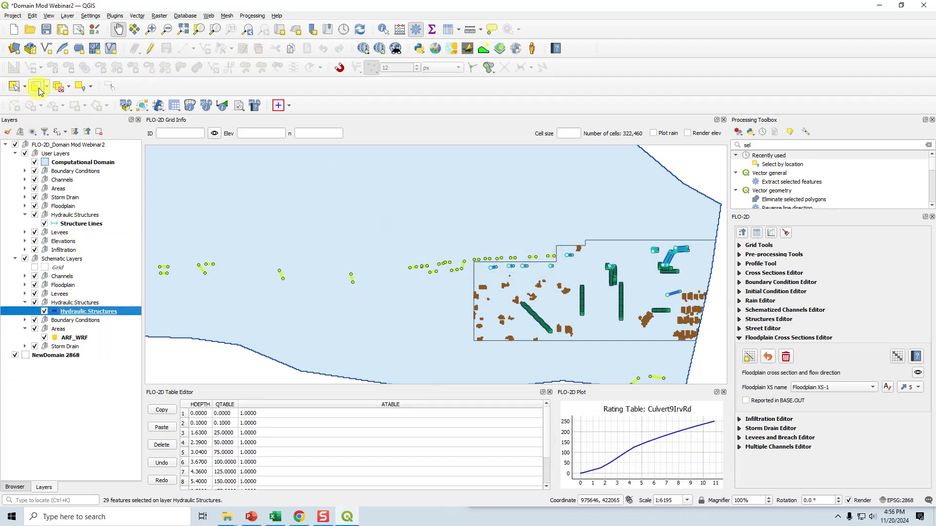
left_click(150, 48)
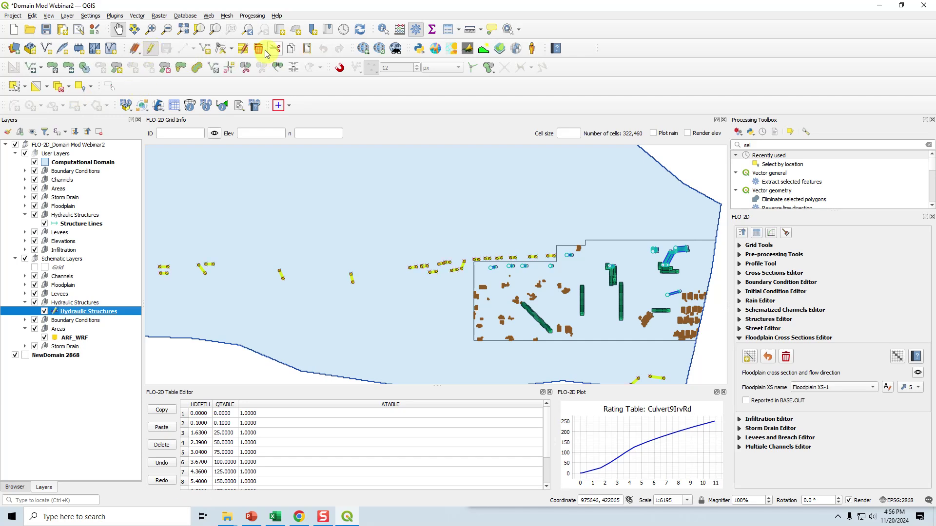
left_click(259, 48)
left_click(518, 269)
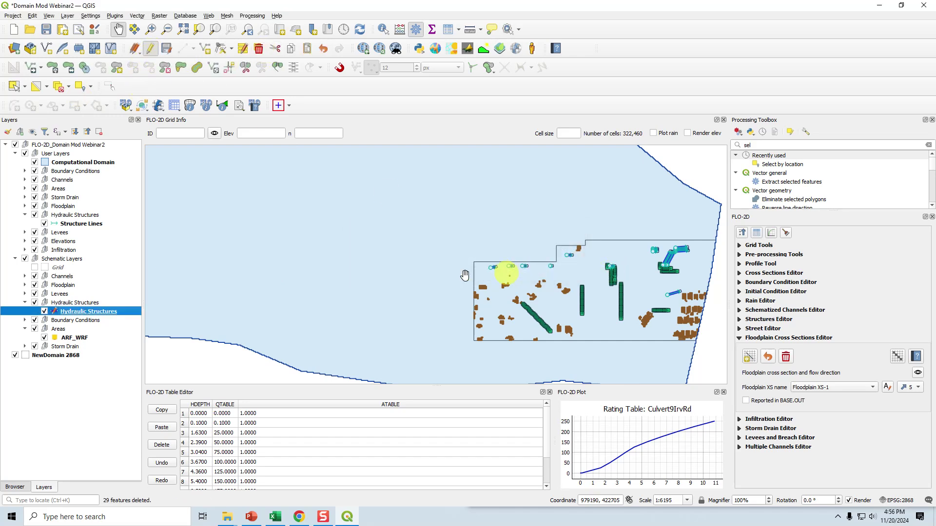
left_click(169, 50)
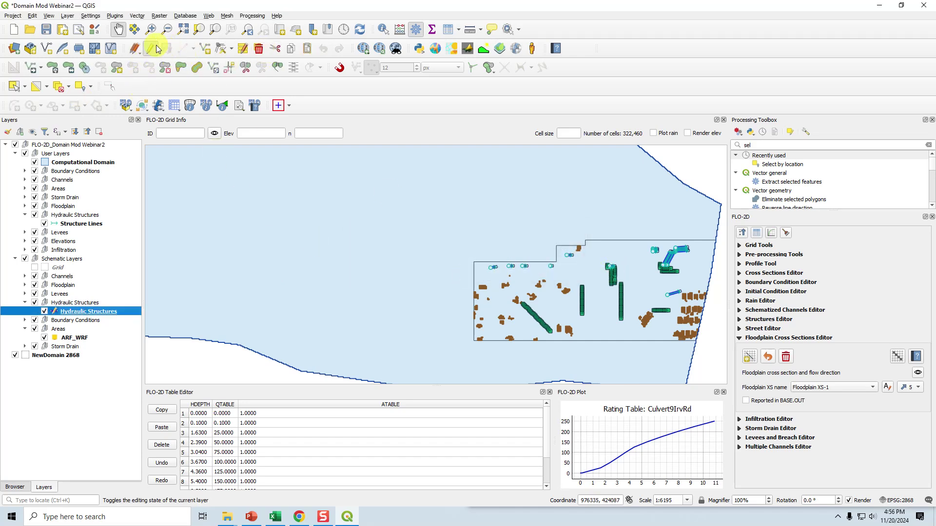
left_click(150, 48)
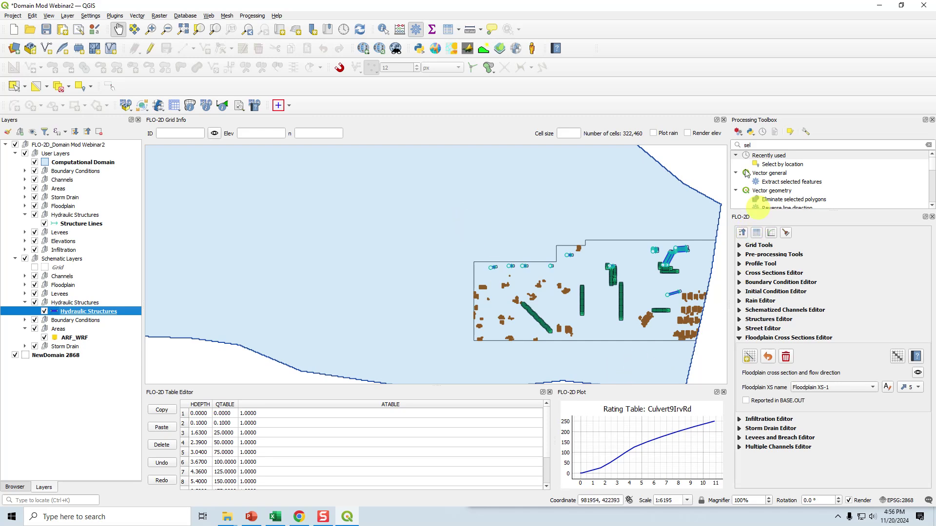
- Close the Processing Toolbox and review the task list on the Export Layers and Eliminate Features slide in PowerPoint, returning to QGIS
left_click(931, 120)
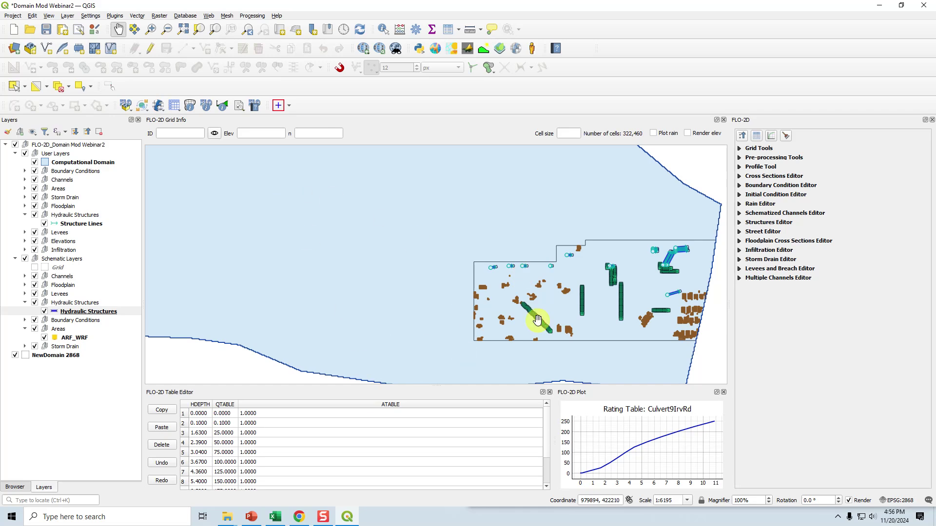
left_click(251, 517)
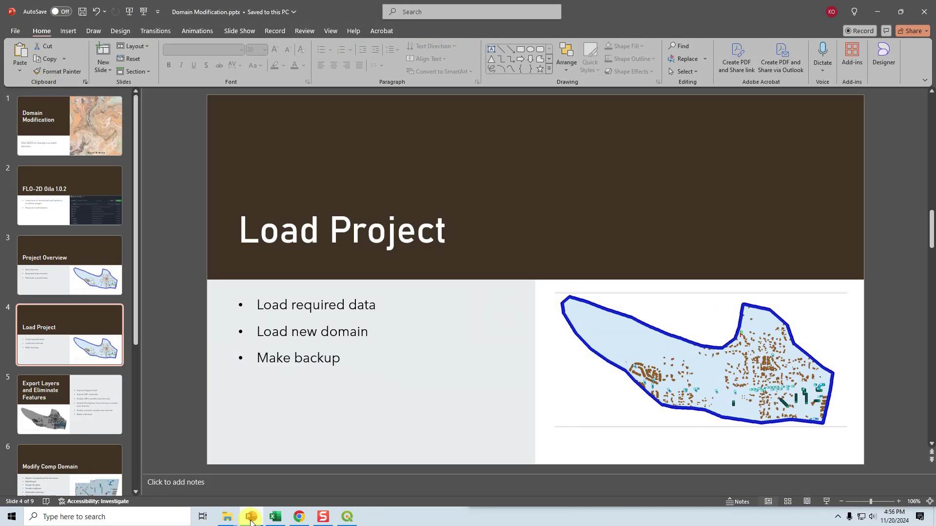
left_click(44, 409)
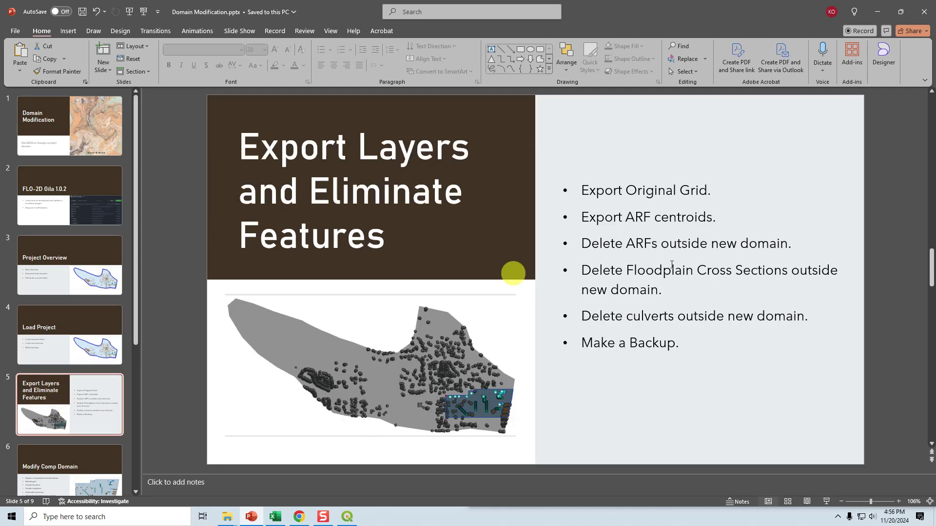
triple_click(610, 214)
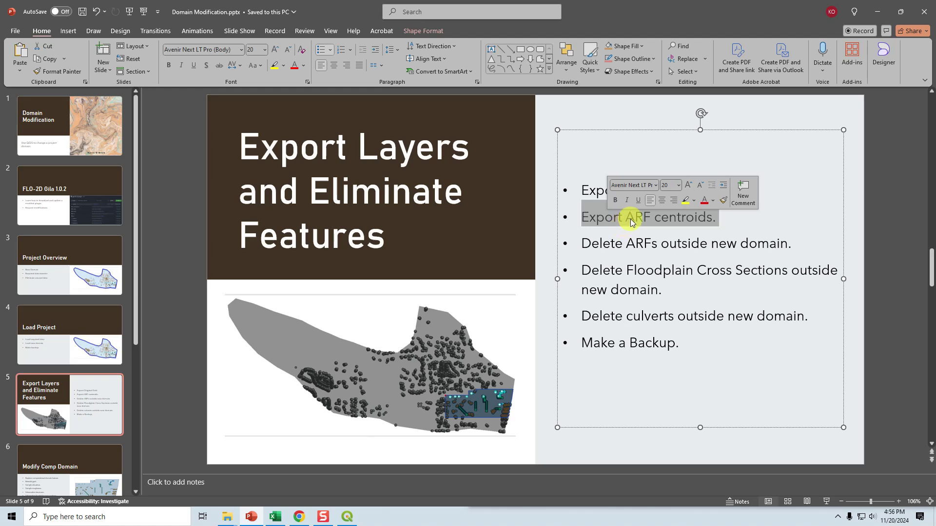
triple_click(631, 246)
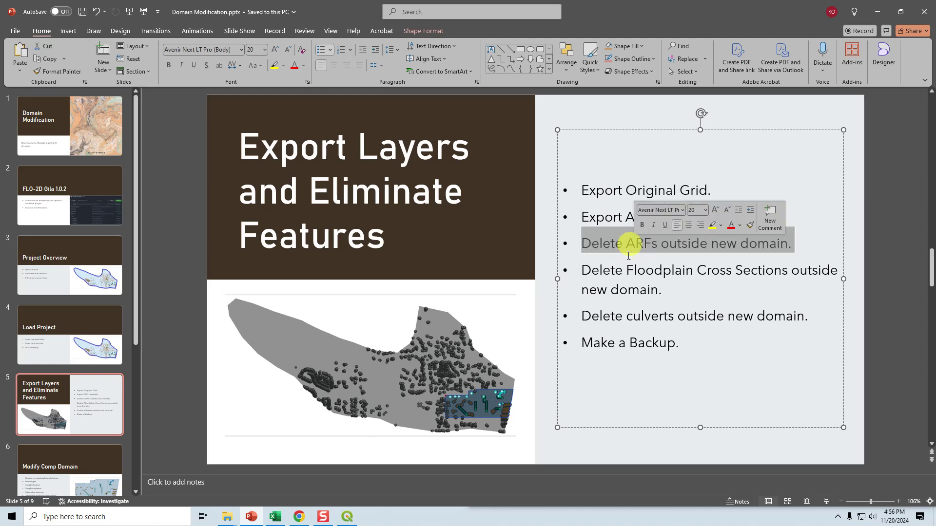
triple_click(625, 274)
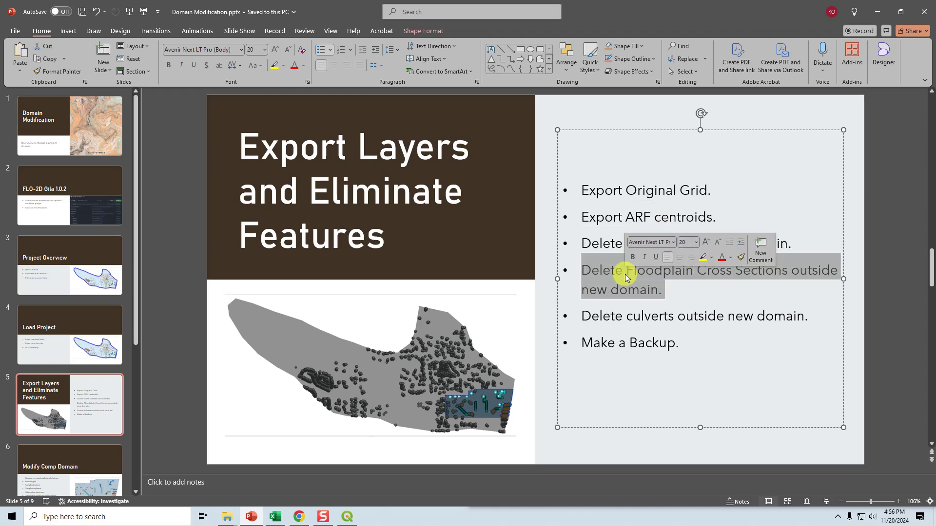
triple_click(625, 320)
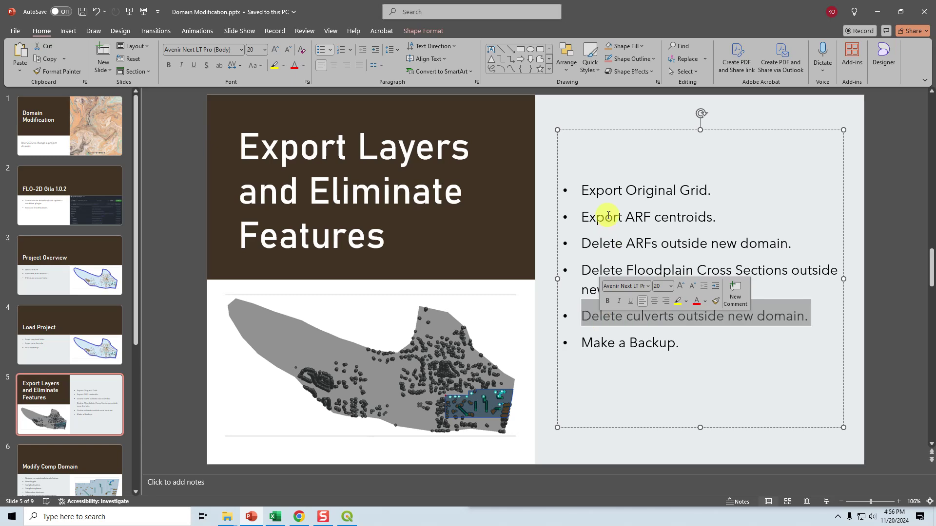
double_click(601, 190)
left_click(878, 11)
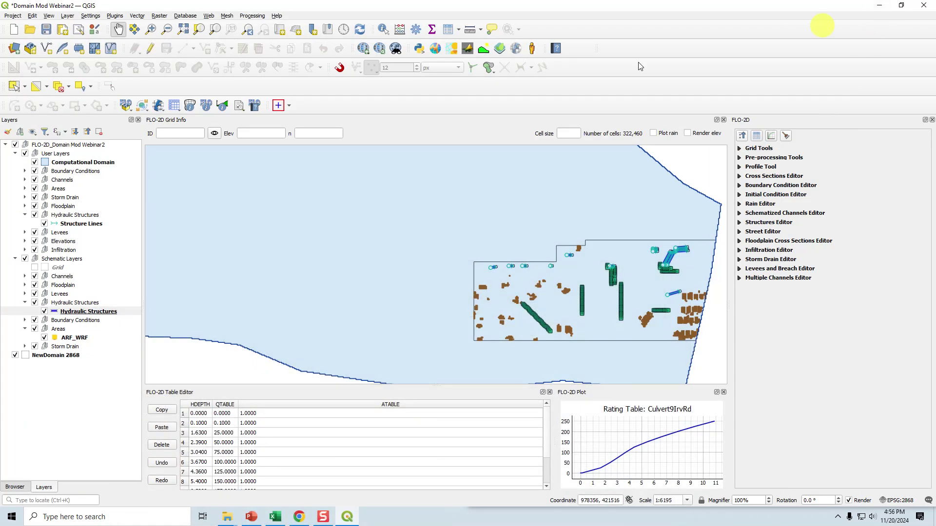
- Set up an ESRI Shapefile export of the schematic Grid layer to orig grid.shp in the Domain Modification folder
right_click(49, 268)
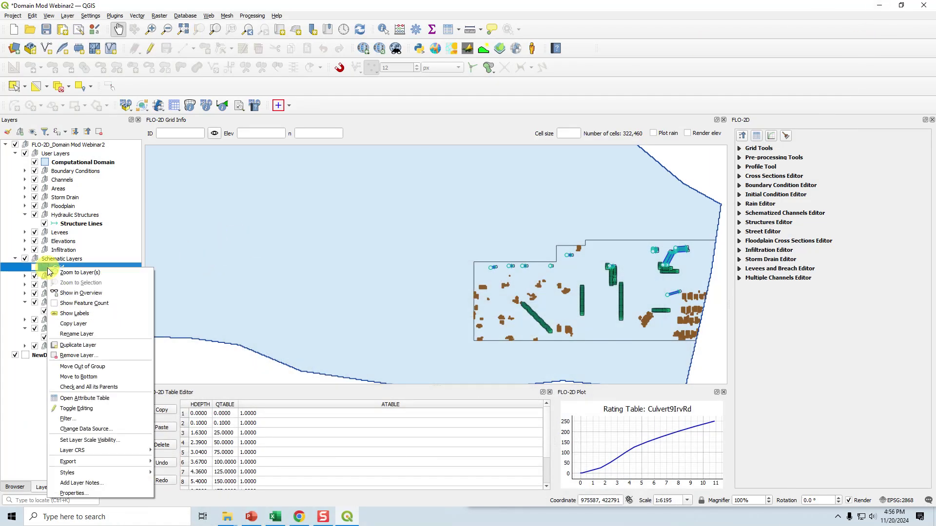
right_click(44, 270)
right_click(45, 266)
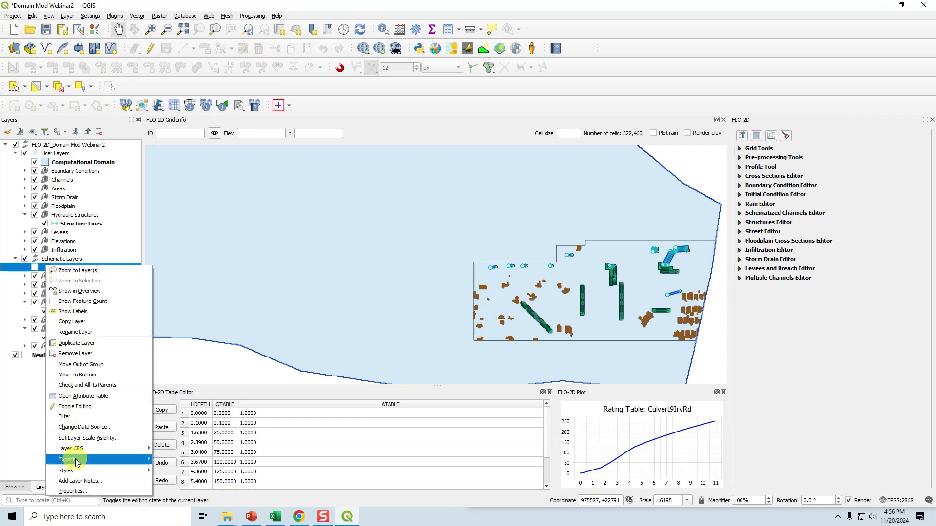
mouse_move(76, 461)
left_click(209, 459)
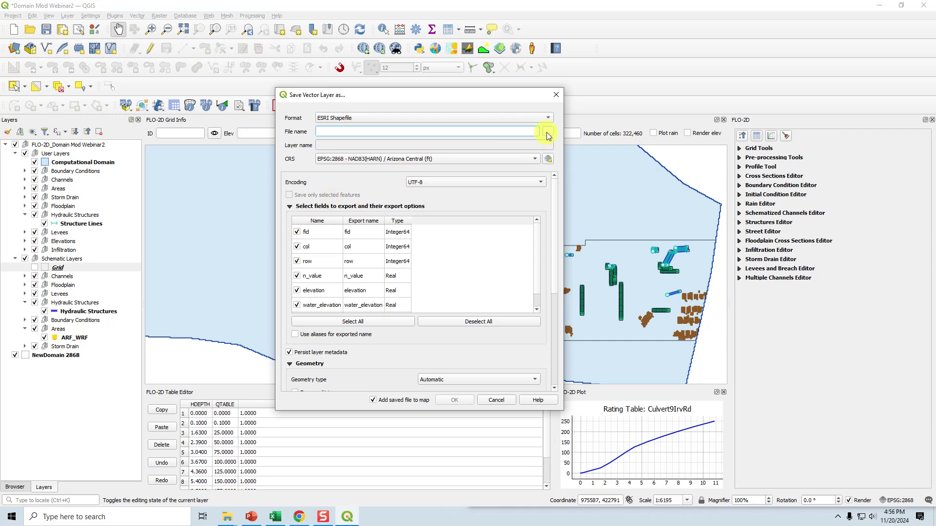
left_click(547, 133)
left_click(542, 252)
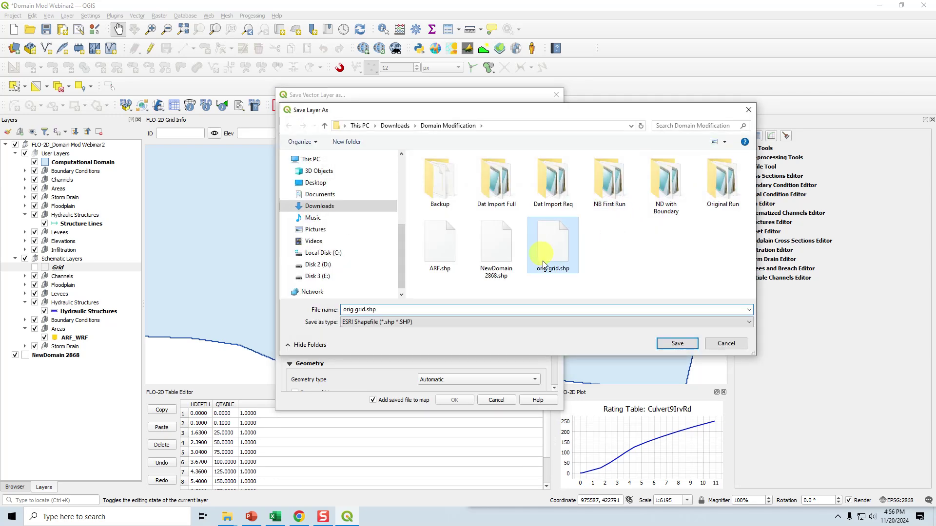
left_click(662, 345)
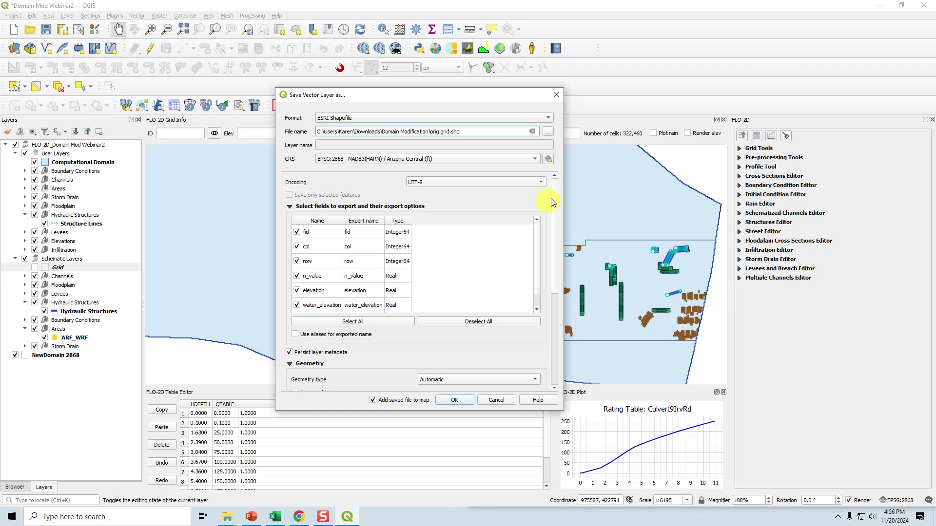
- Limit the exported fields to fid and n_value, and run the Grid export, overwriting the existing file
scroll(553, 198, "down", 2)
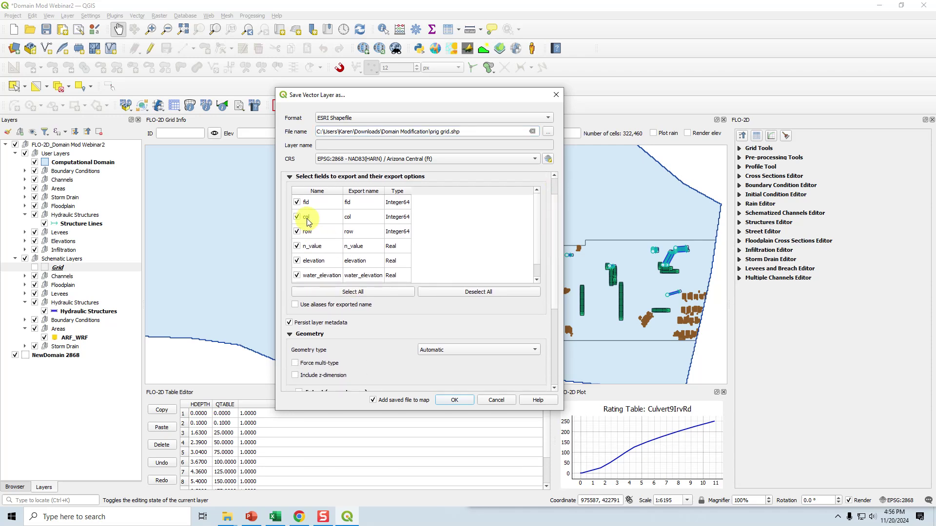
left_click(301, 229)
left_click(297, 217)
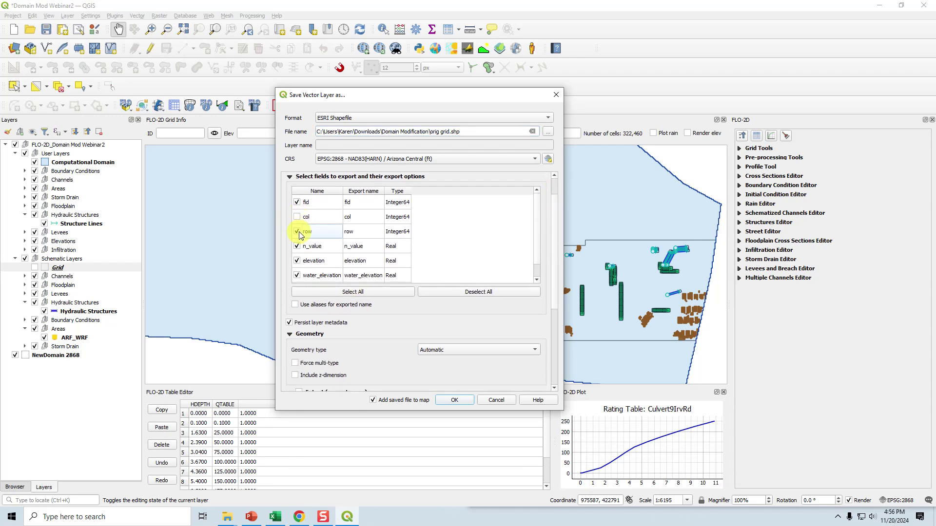
left_click(297, 232)
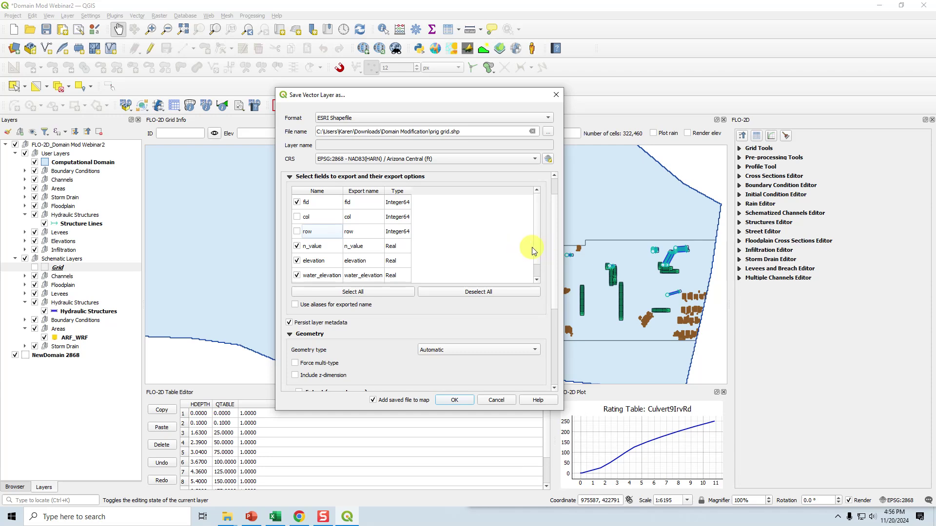
scroll(536, 249, "down", 1)
left_click(297, 247)
left_click(297, 261)
left_click(297, 275)
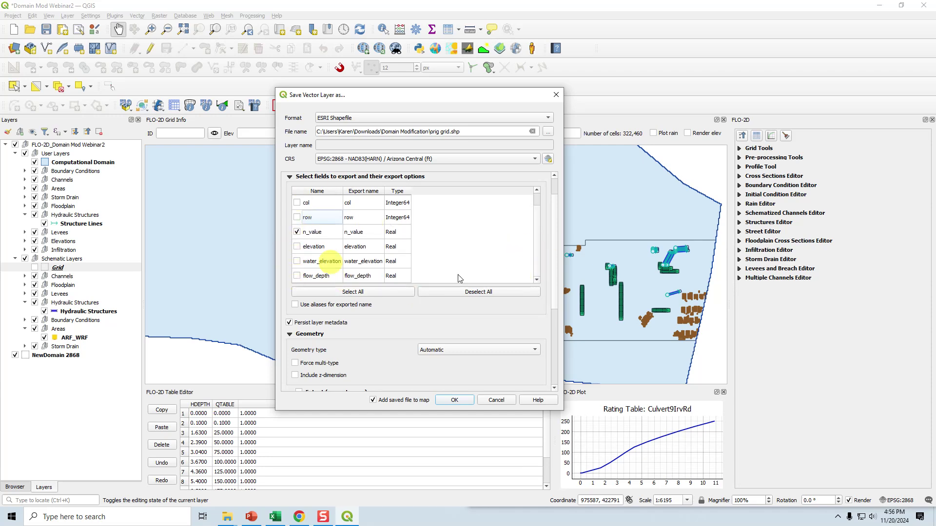
scroll(537, 219, "up", 1)
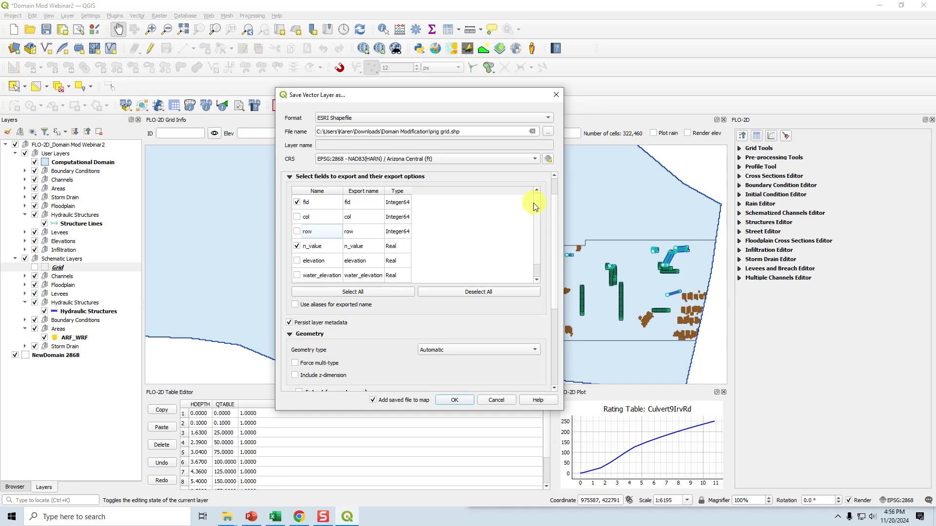
left_click(454, 401)
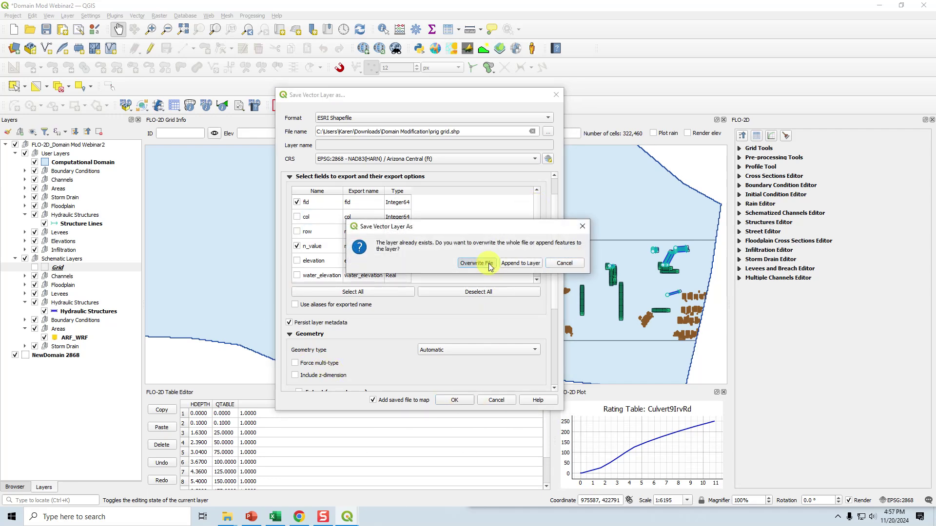
left_click(489, 263)
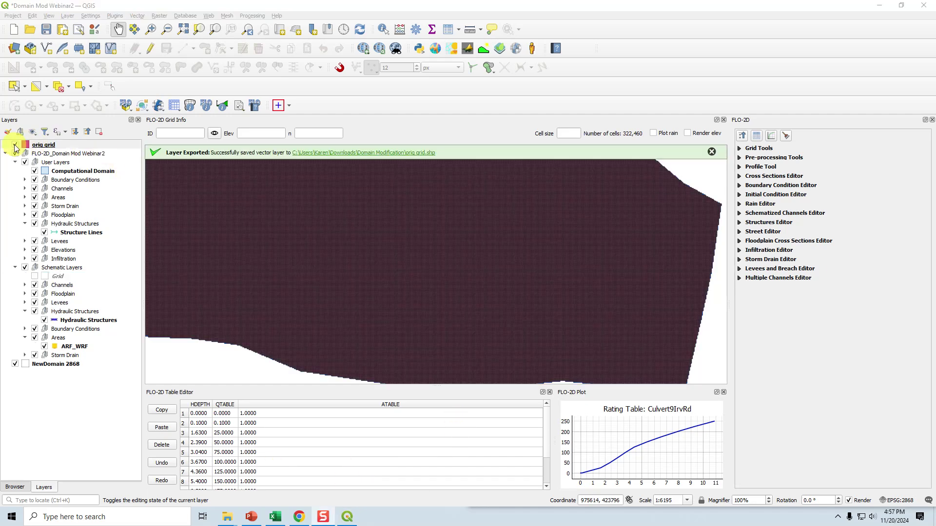
- Hide the orig grid layer and move it below NewDomain 2868 in the layer order
left_click(14, 146)
left_click_drag(42, 145, 45, 383)
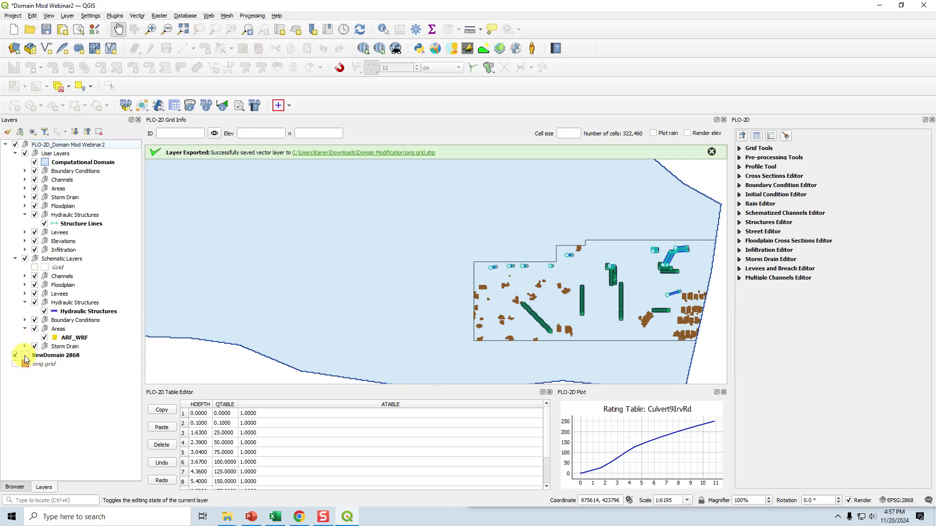
left_click_drag(597, 299, 464, 267)
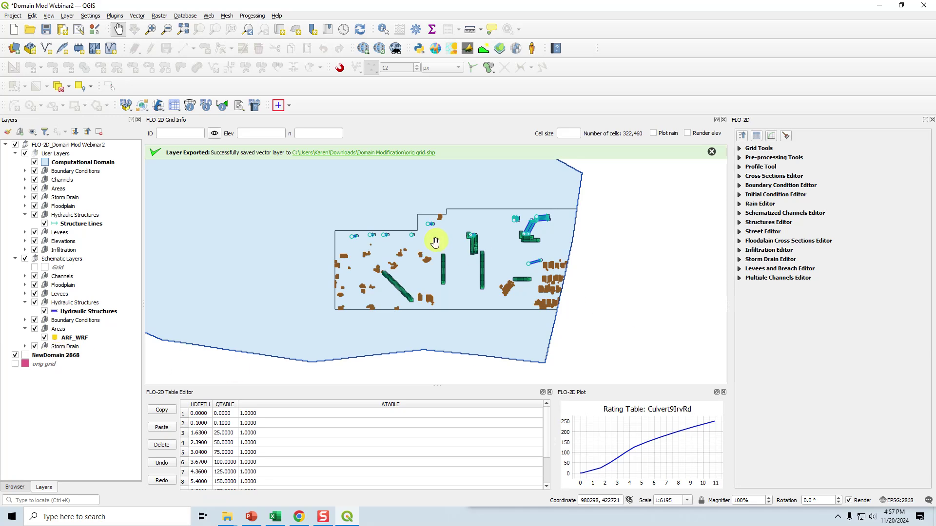
left_click(712, 151)
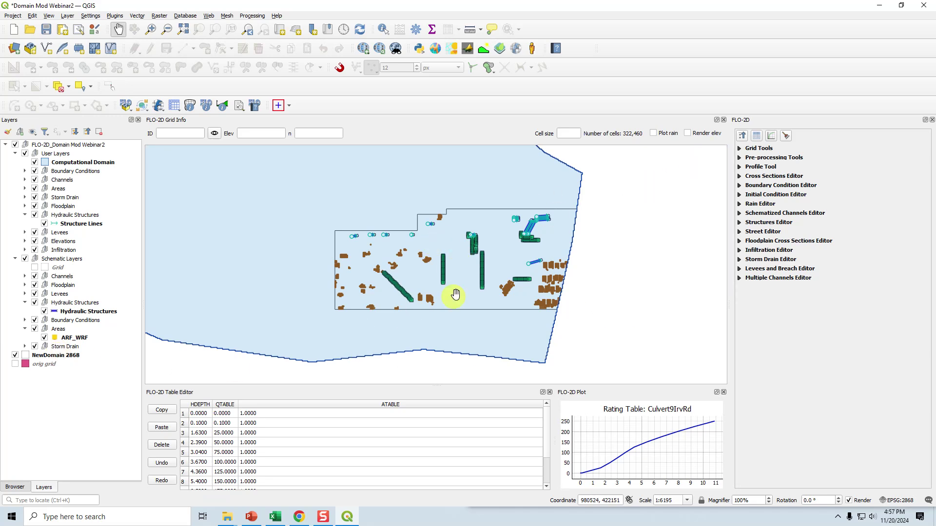
- Save the project without adding NewDomain 2868 or orig grid to the FLO-2D geopackage
left_click(46, 29)
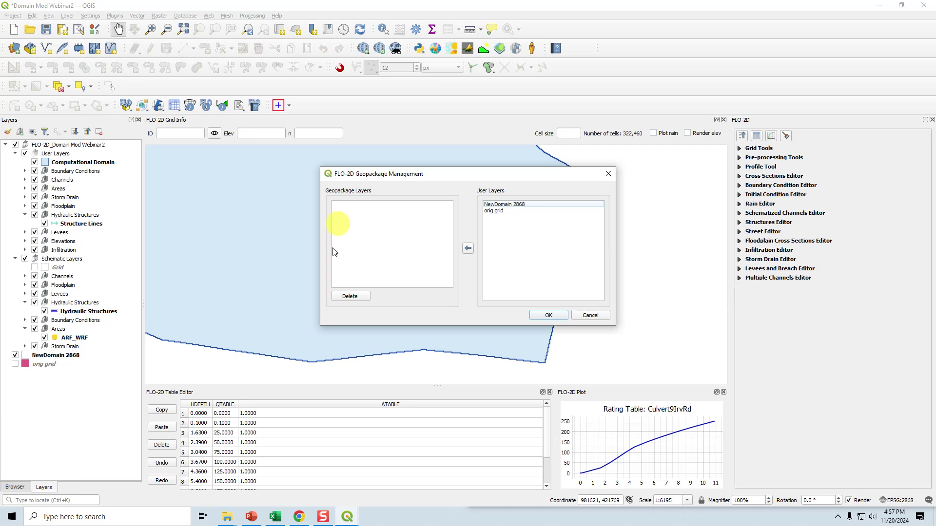
left_click(549, 315)
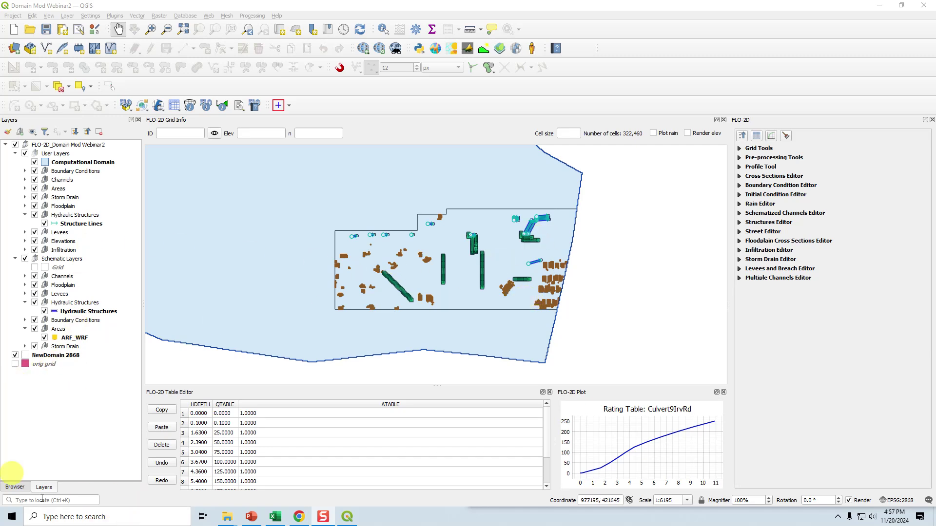
- Review the Modify Comp Domain slide's task list in PowerPoint and return to QGIS
left_click(251, 517)
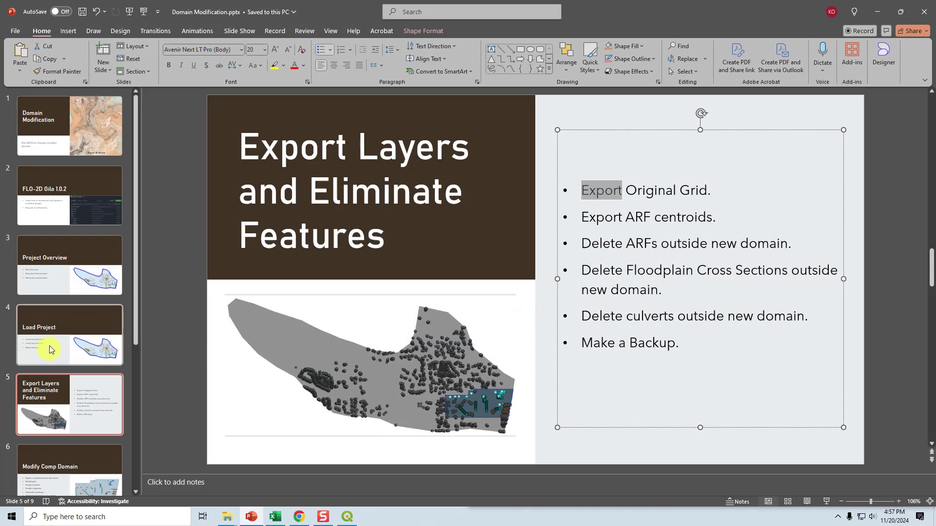
scroll(49, 349, "down", 6)
left_click(69, 237)
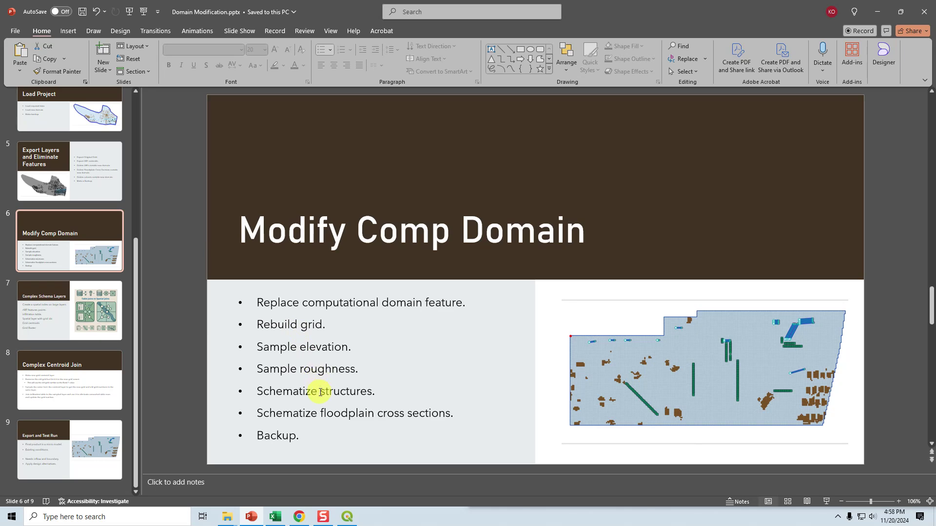
left_click_drag(754, 17, 935, 93)
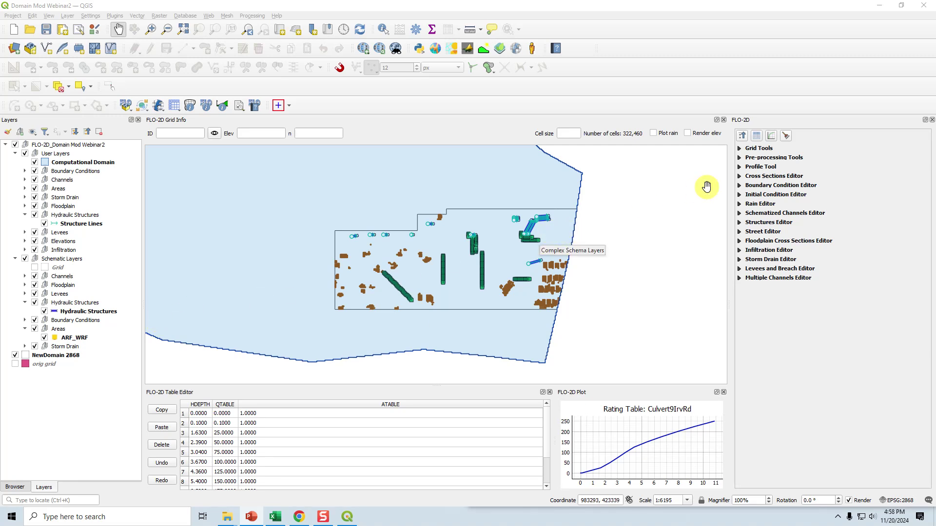
- Enable editing on the Computational Domain layer and delete its existing domain polygon
left_click(68, 164)
left_click(14, 86)
left_click(151, 48)
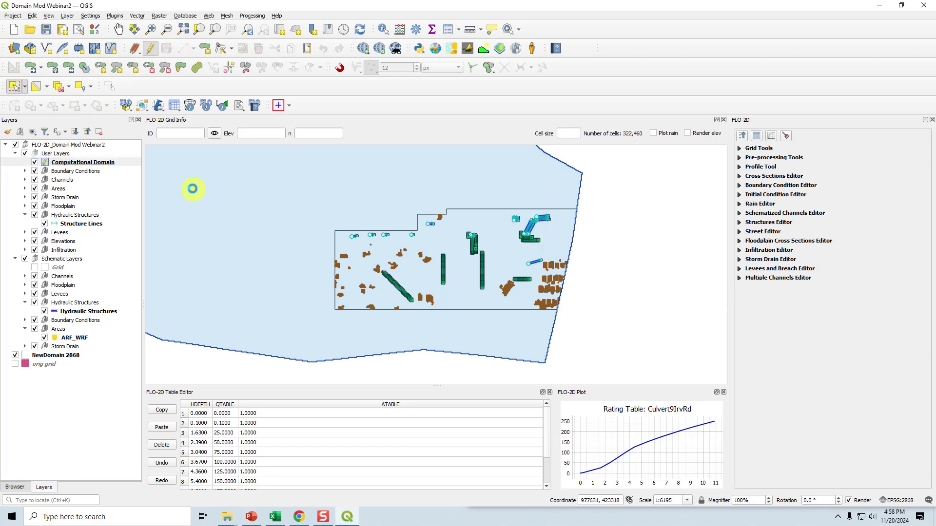
left_click(192, 191)
key("Delete")
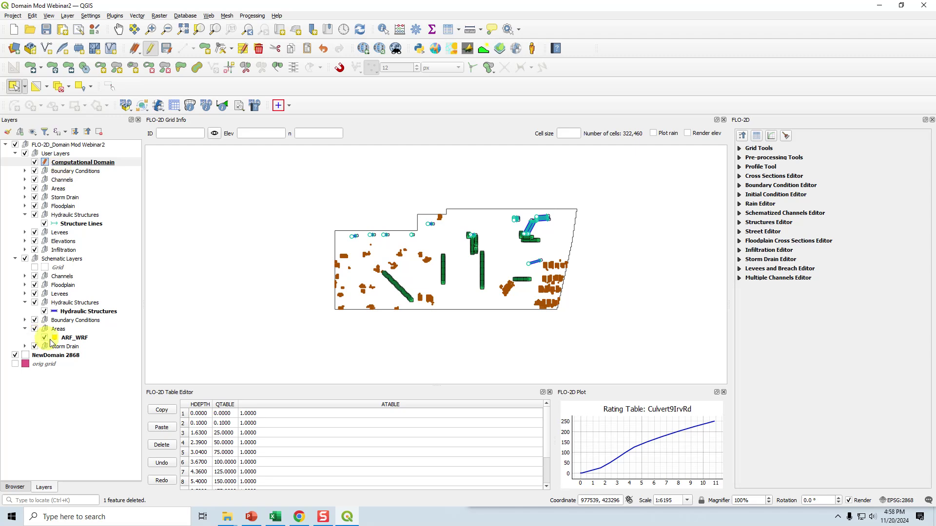
- Copy the NewDomain 2868 polygon and paste it into the Computational Domain layer
left_click(39, 355)
left_click(365, 262)
key("ctrl+c")
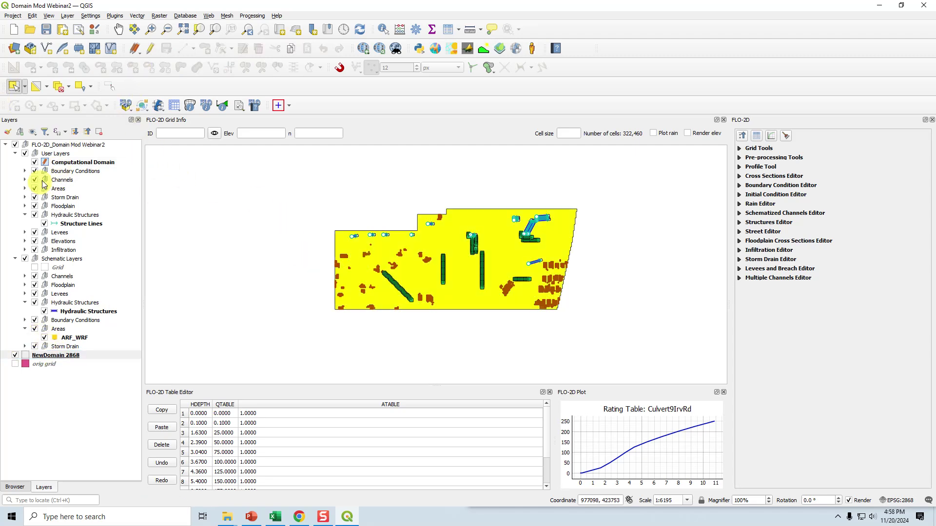
left_click(72, 162)
key("ctrl+v")
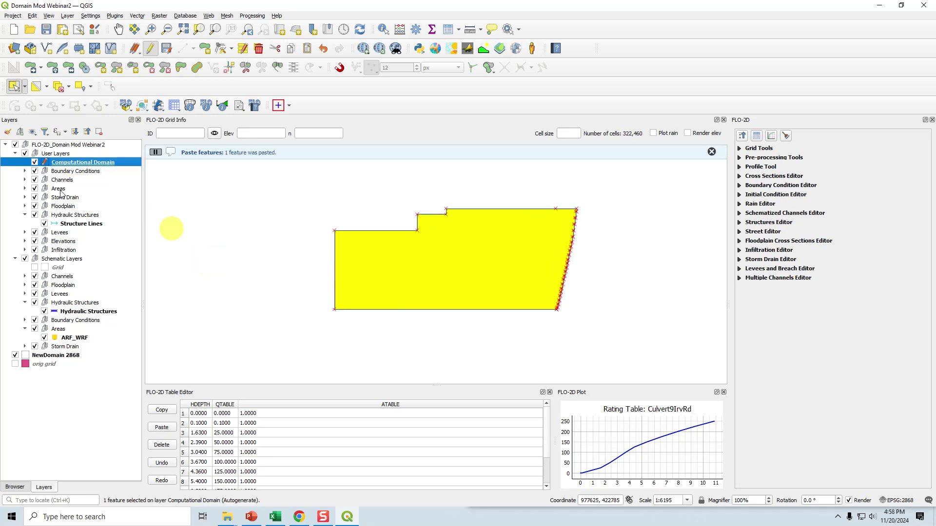
- Set the pasted domain polygon's cell_size to 10 in the Computational Domain attribute table and save the layer edits
right_click(79, 163)
left_click(101, 284)
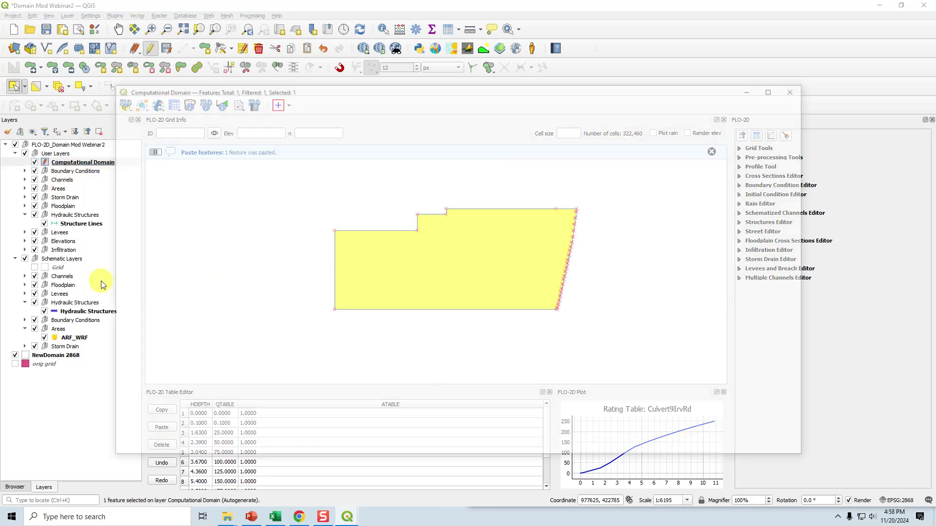
double_click(183, 142)
type("10")
key("Return")
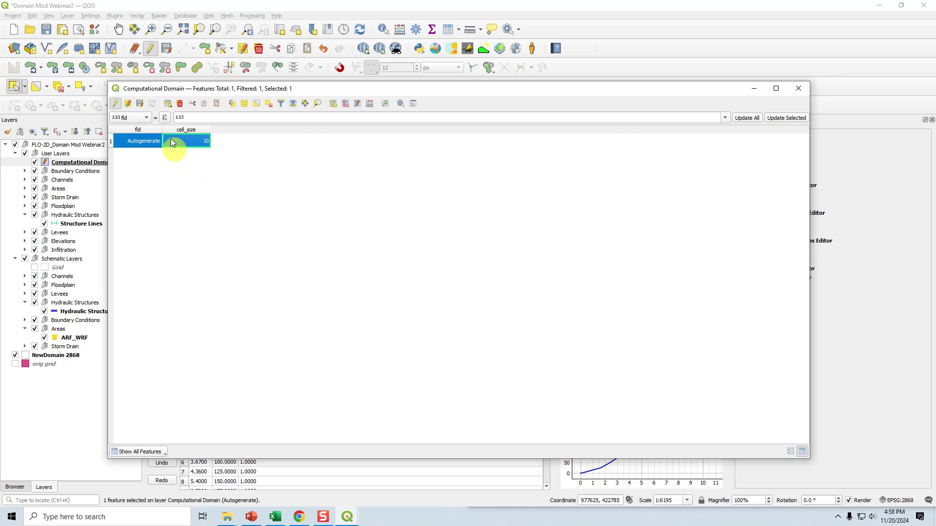
left_click(140, 107)
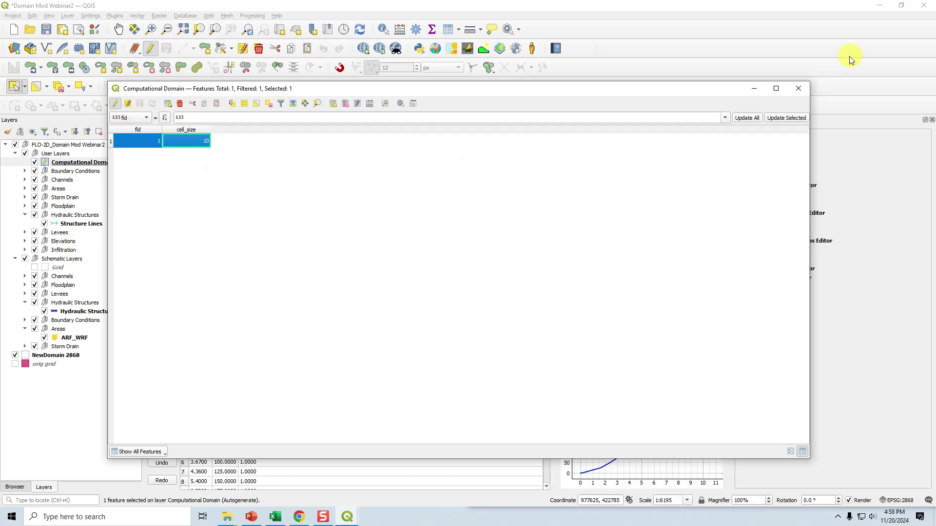
- Close the attribute table, end editing on the Computational Domain layer, and clear the feature selection
left_click(803, 89)
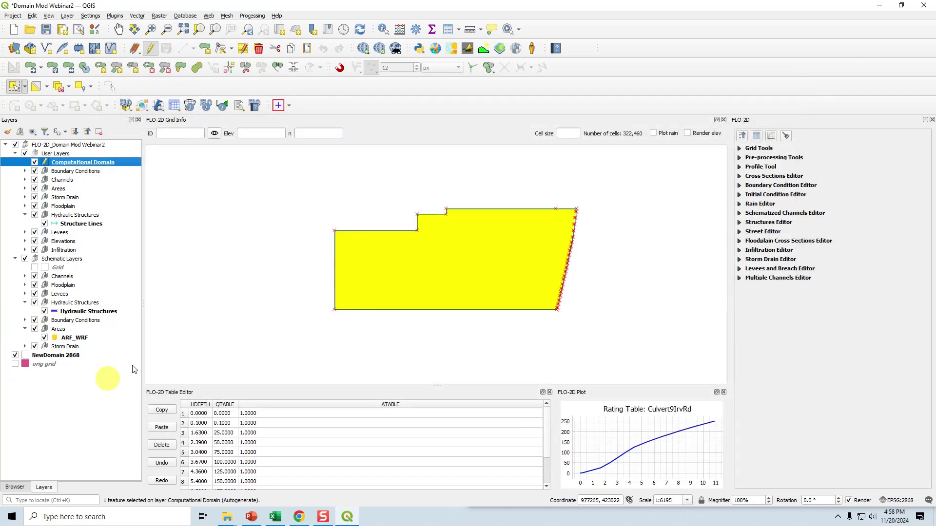
left_click(63, 354)
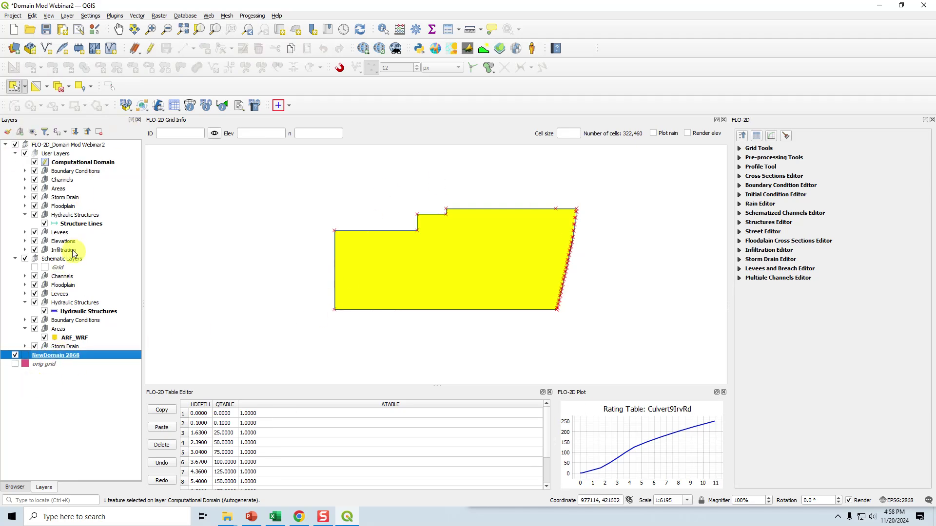
left_click(65, 162)
left_click(13, 89)
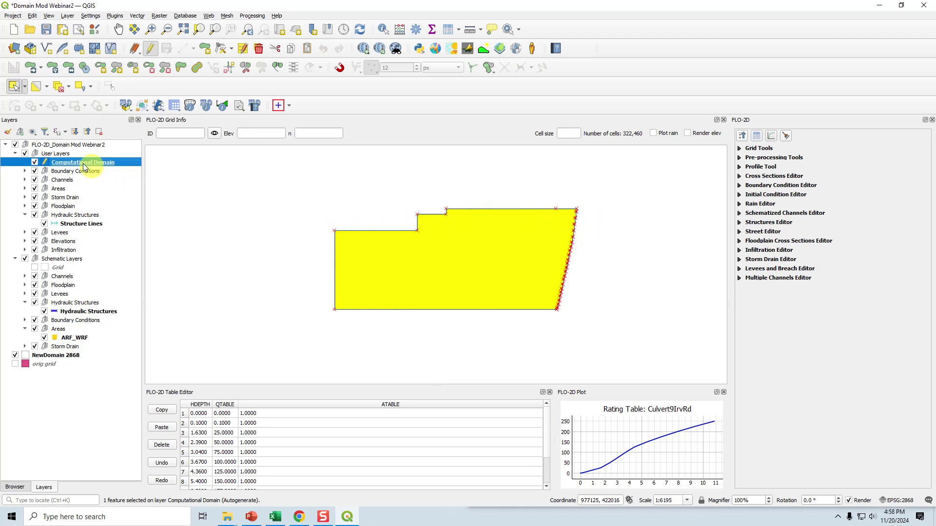
left_click(151, 48)
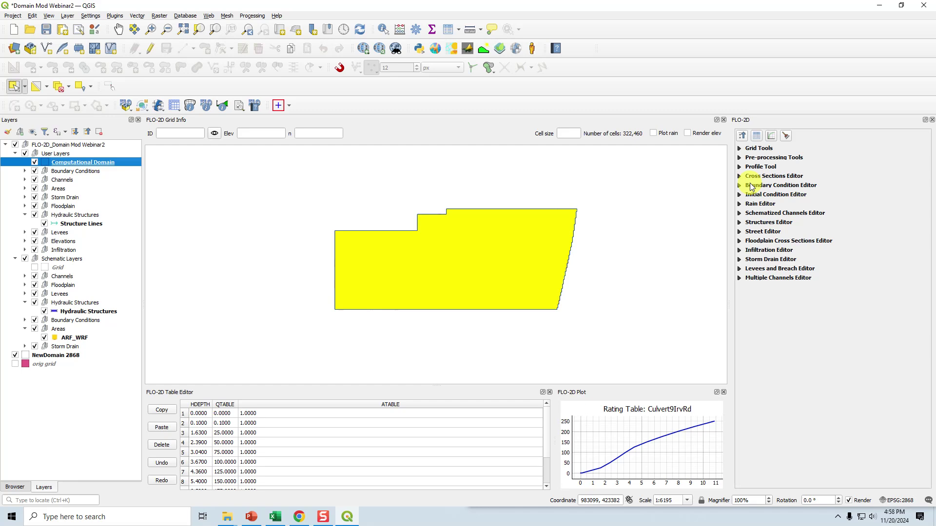
left_click(57, 91)
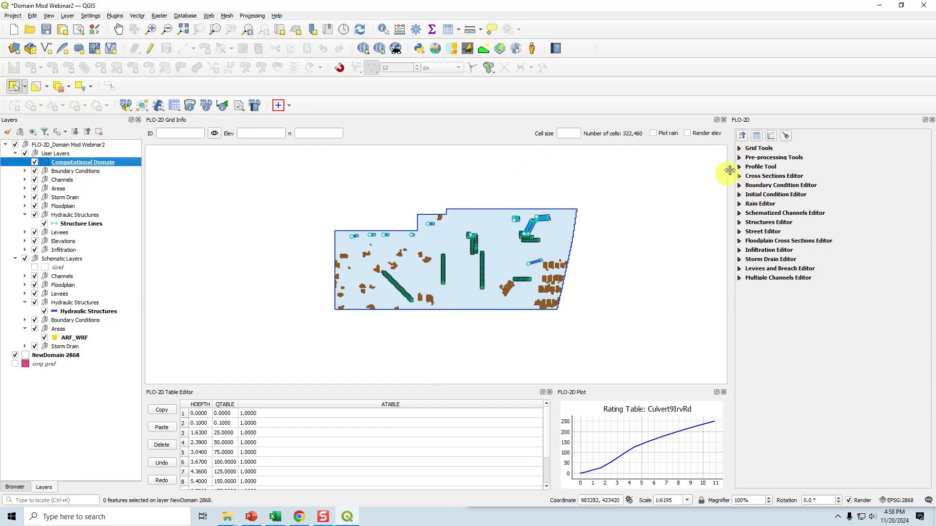
- Create a new grid from the Computational Domain layer, overwriting the grid already saved in the database
left_click(739, 148)
left_click(763, 170)
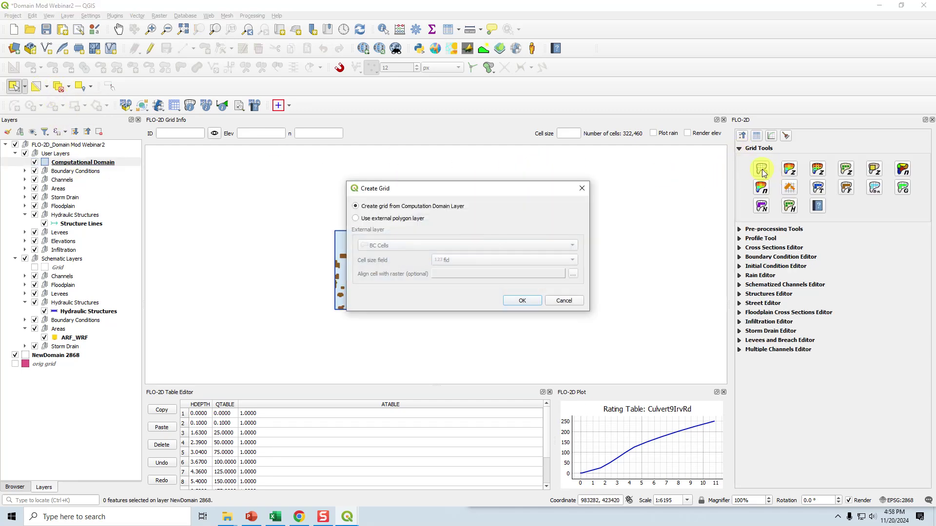
left_click(521, 301)
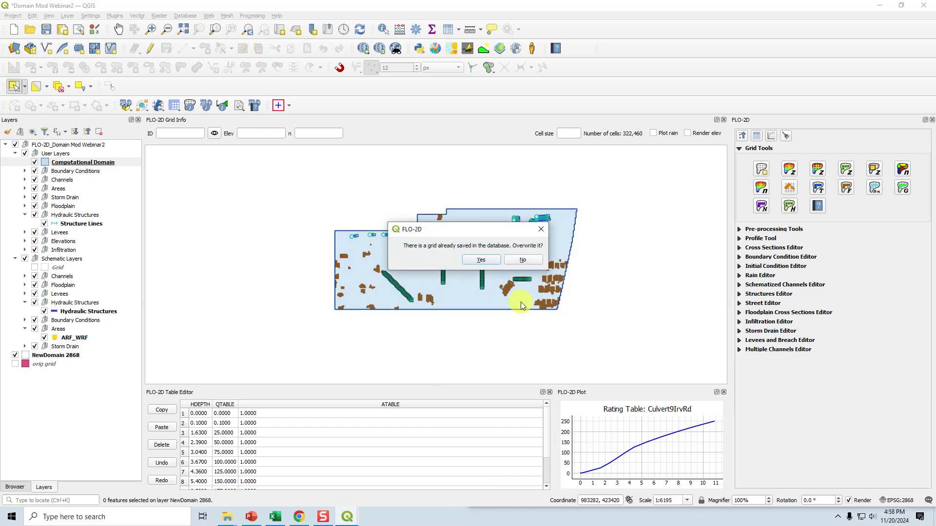
left_click(480, 259)
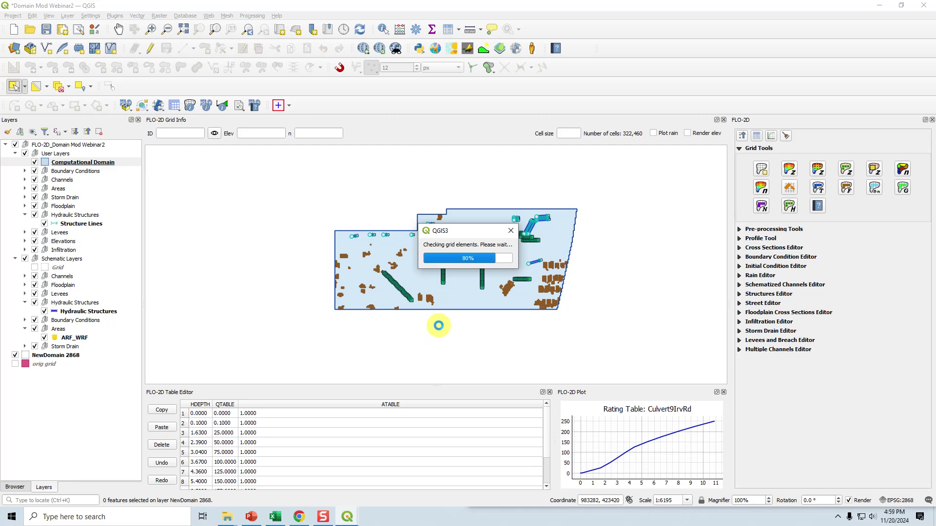
left_click(496, 284)
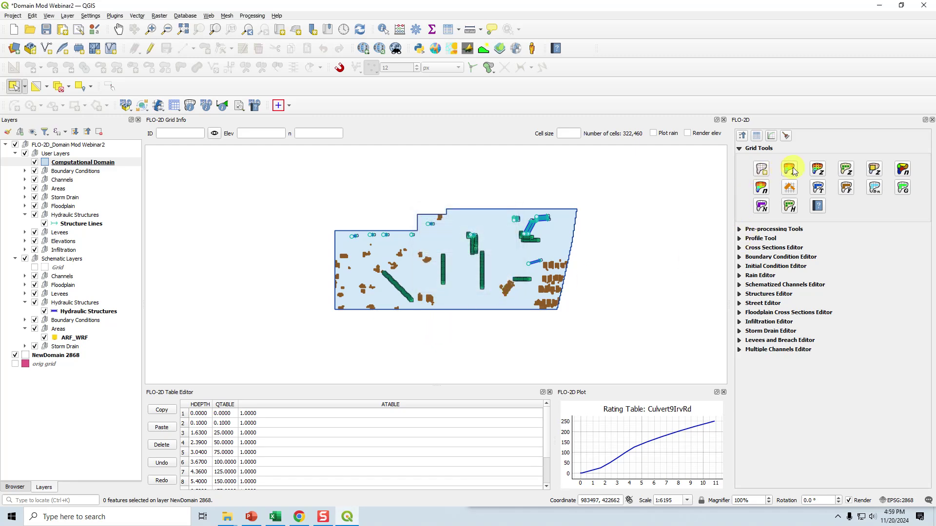
- Load Elev Ft.tif from the Domain Modification folder with the preselected coordinate transformation and place it below all other layers
mouse_move(228, 518)
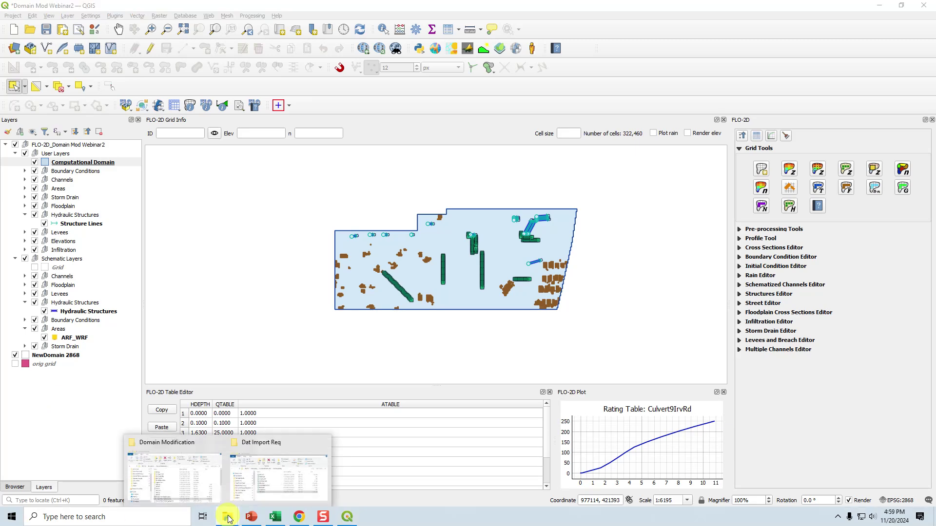
left_click(184, 484)
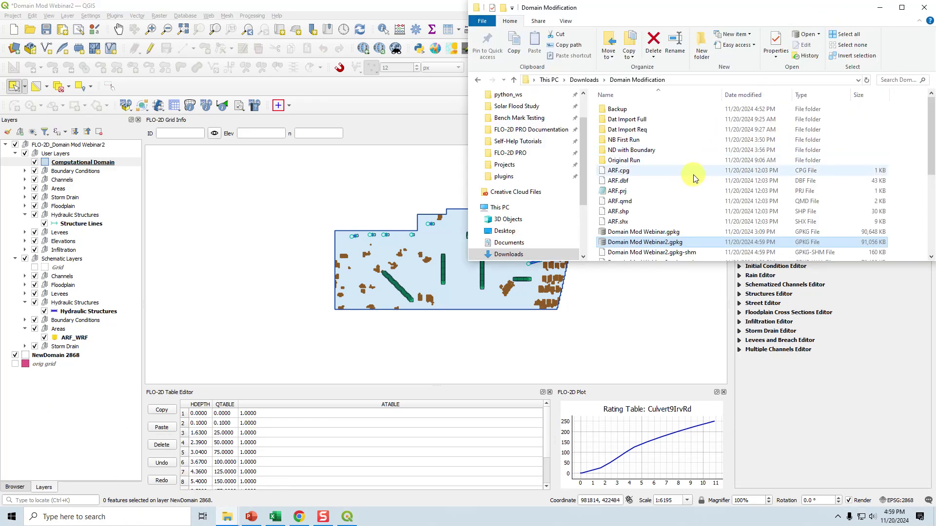
scroll(693, 174, "down", 3)
left_click_drag(619, 133, 347, 218)
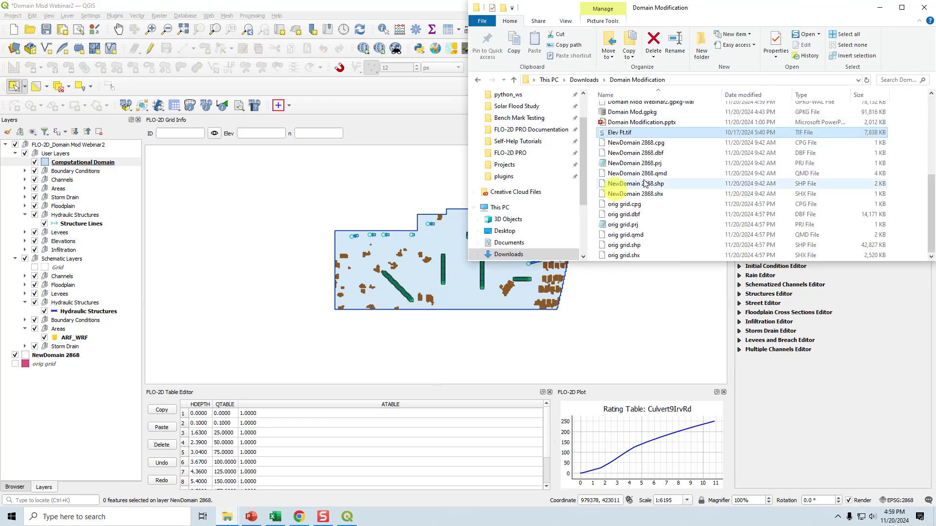
left_click(880, 8)
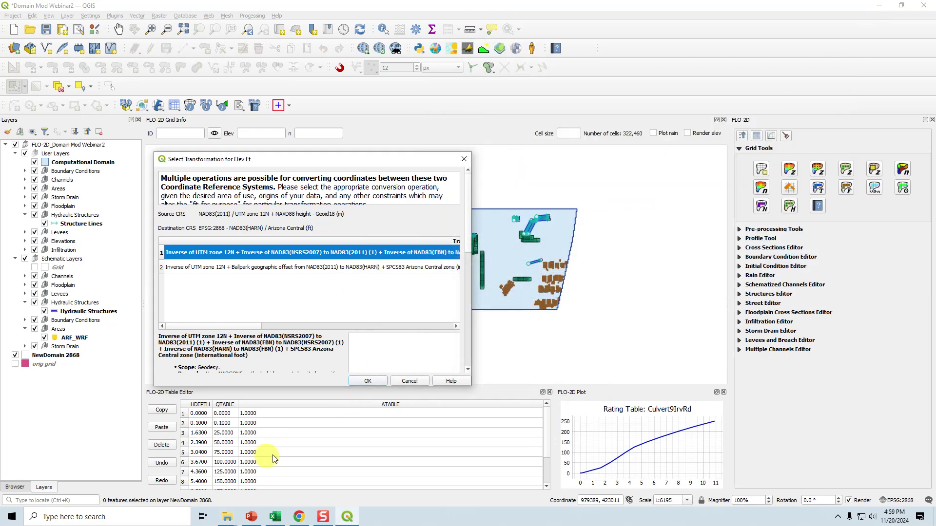
left_click(367, 381)
left_click_drag(40, 145, 27, 387)
- Set the Elev Ft layer's render type to Hillshade
double_click(33, 372)
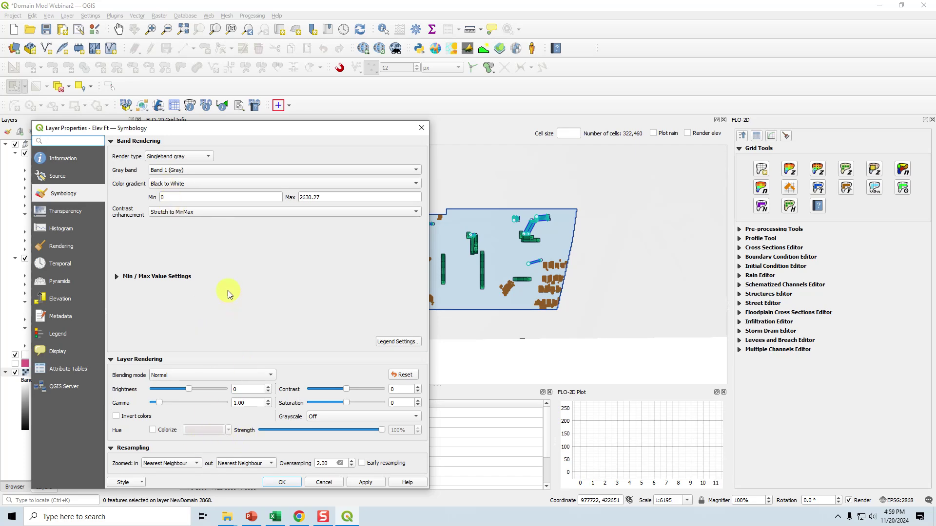
left_click_drag(247, 130, 339, 103)
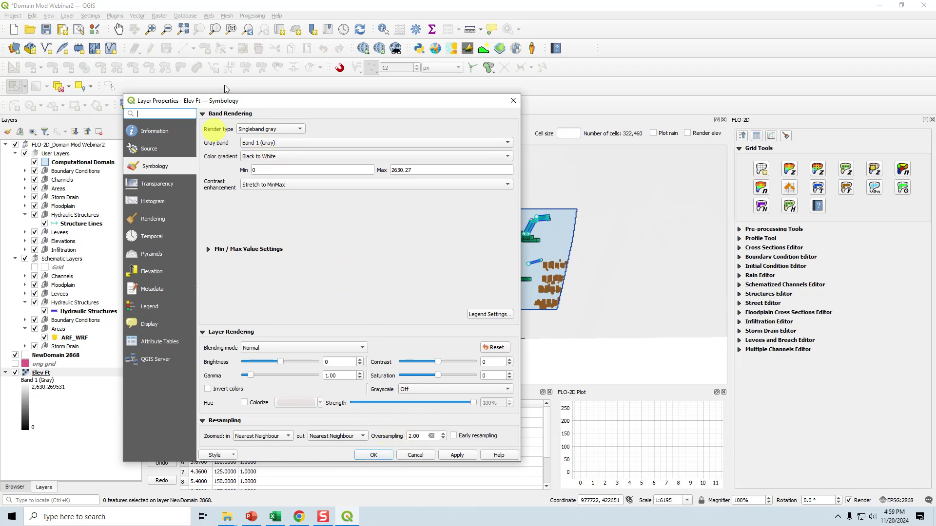
left_click(270, 129)
left_click(263, 150)
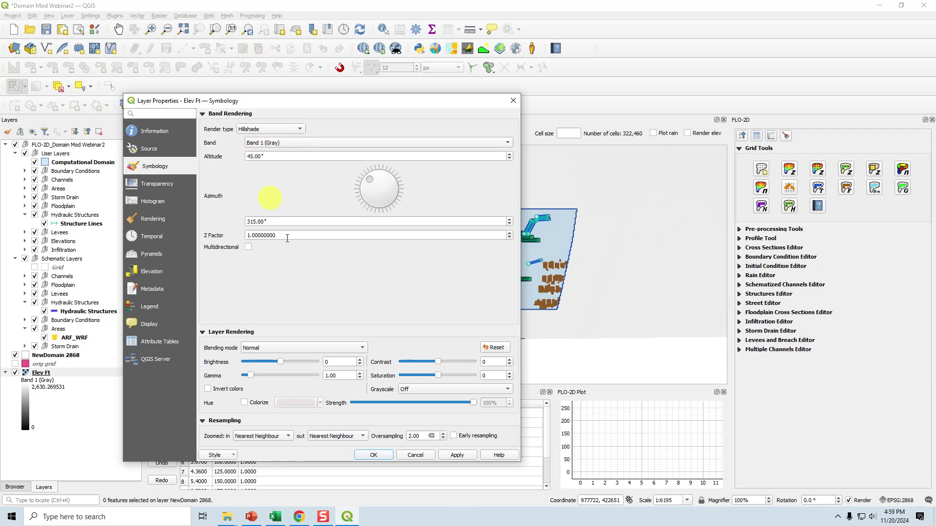
left_click(373, 455)
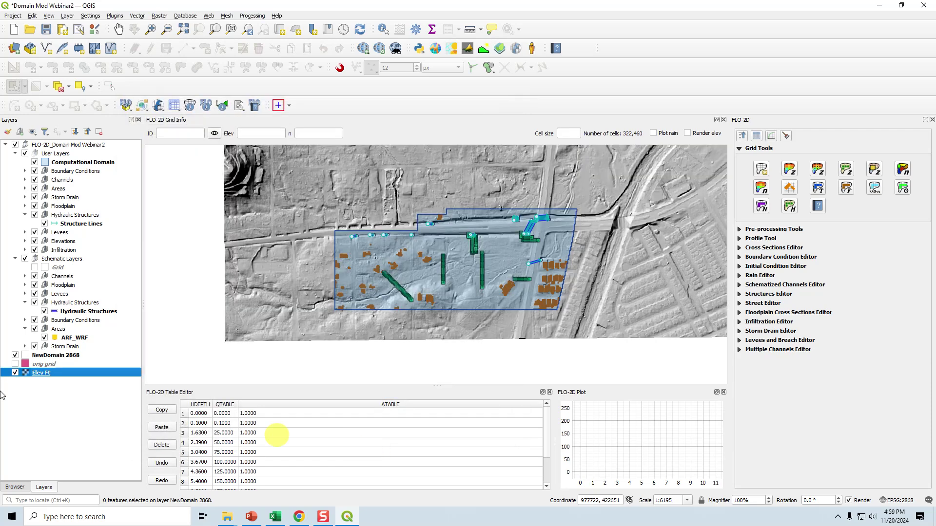
- Check the coordinate reference system assigned to the Elev Ft raster layer
right_click(39, 375)
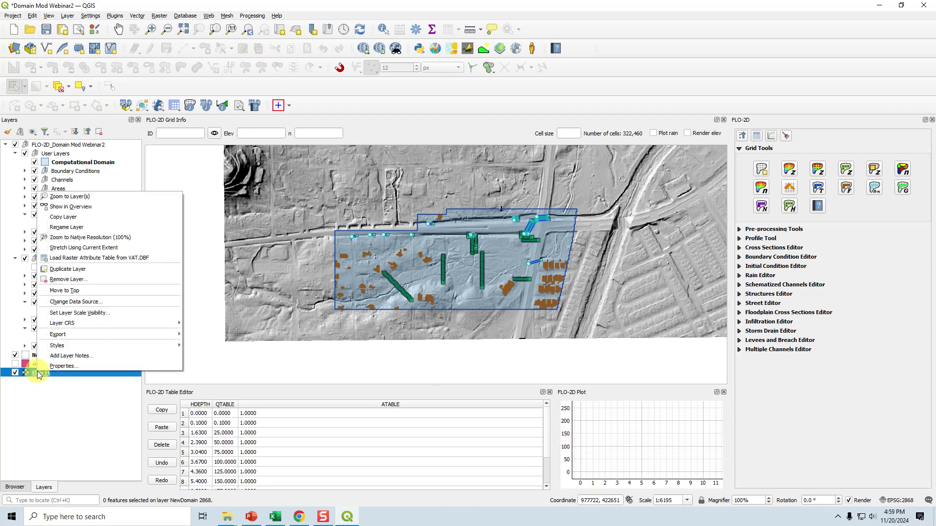
mouse_move(61, 346)
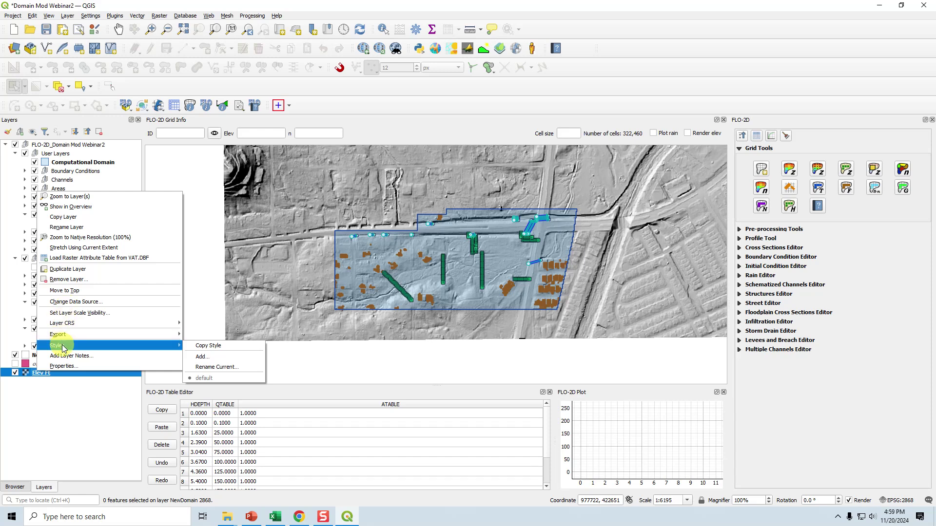
mouse_move(61, 323)
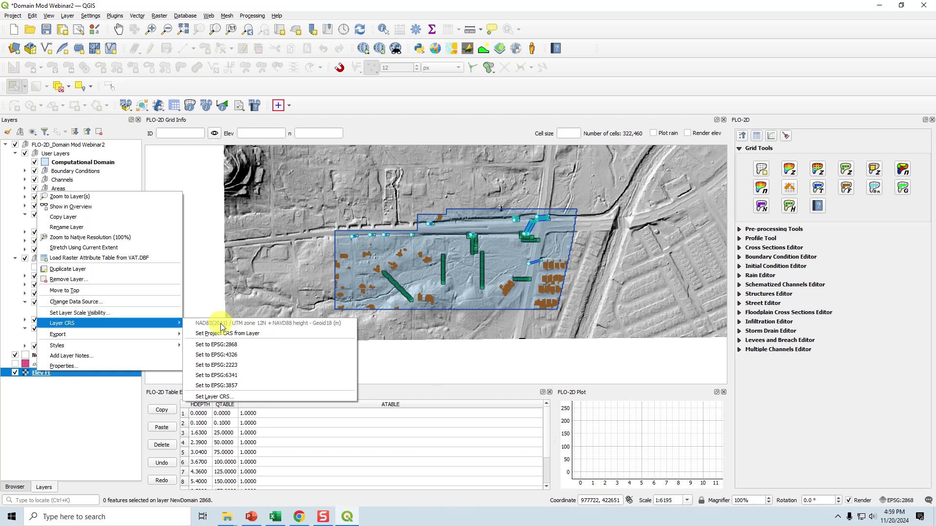
left_click(42, 459)
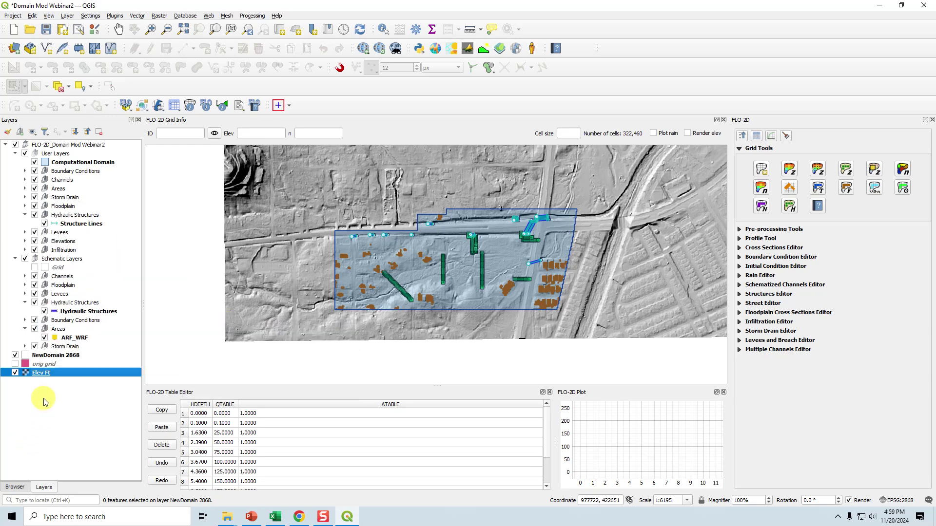
- Sample grid elevations from the Elev Ft raster using the average of all non-NODATA pixels
left_click(788, 168)
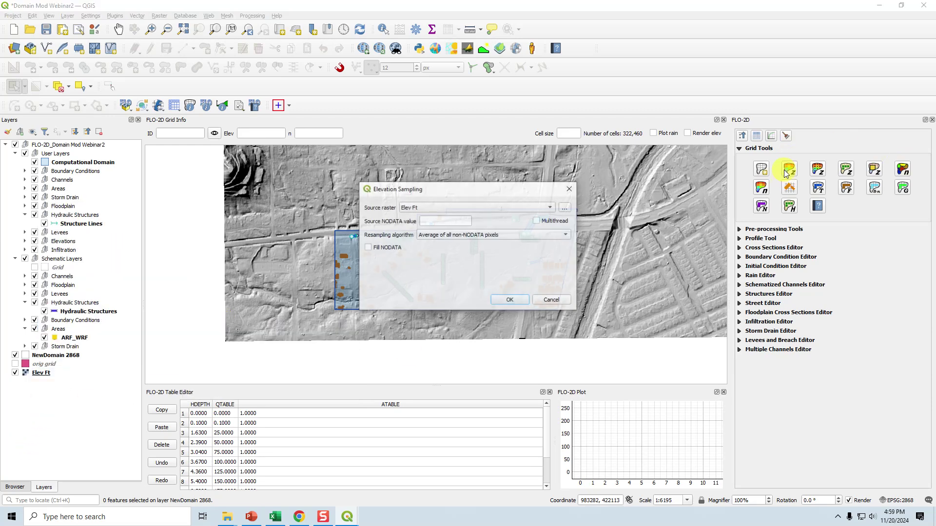
left_click(507, 300)
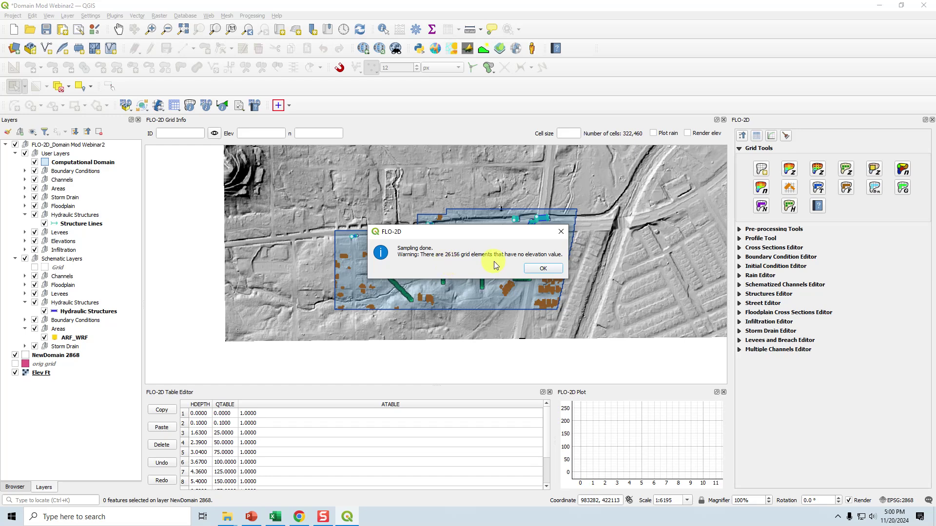
left_click(542, 269)
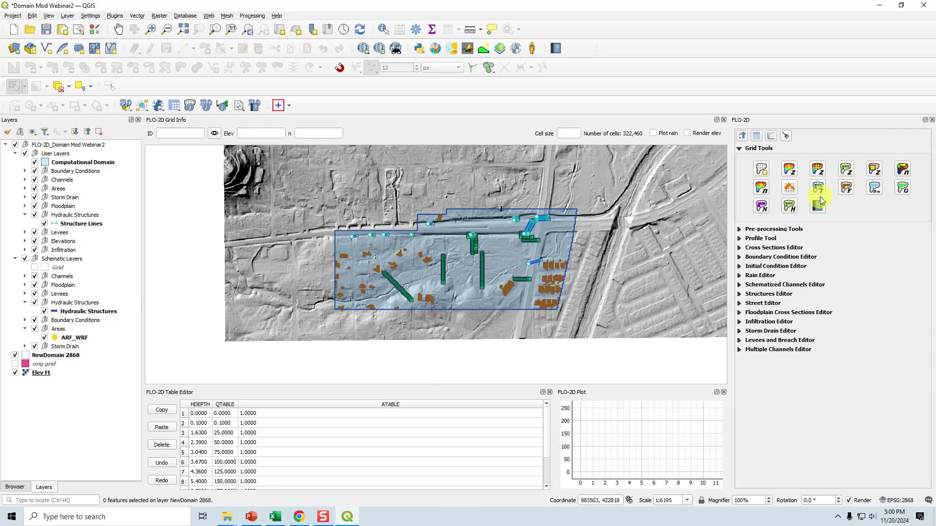
- Correct grid elevations within the Computational Domain polygon, using centroids within polygons and per-cell mean statistics from the Elev Ft raster
left_click(875, 170)
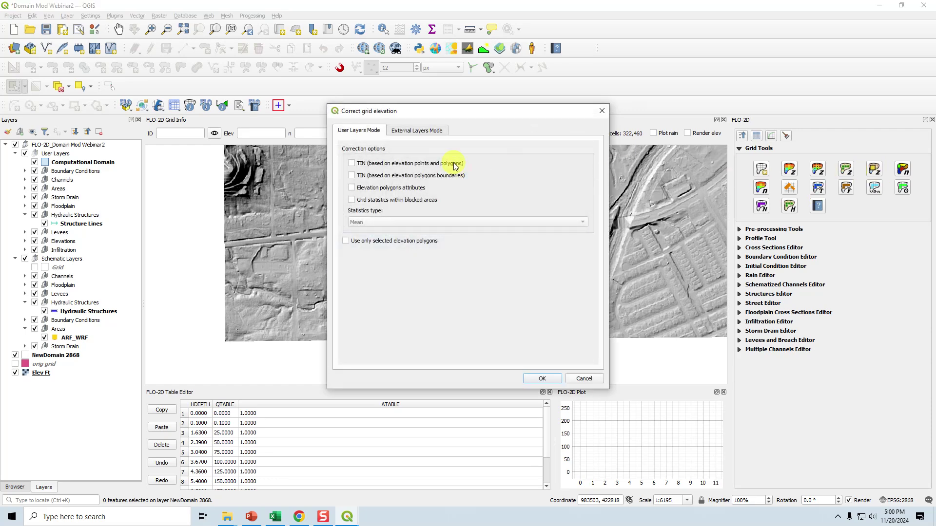
left_click(425, 132)
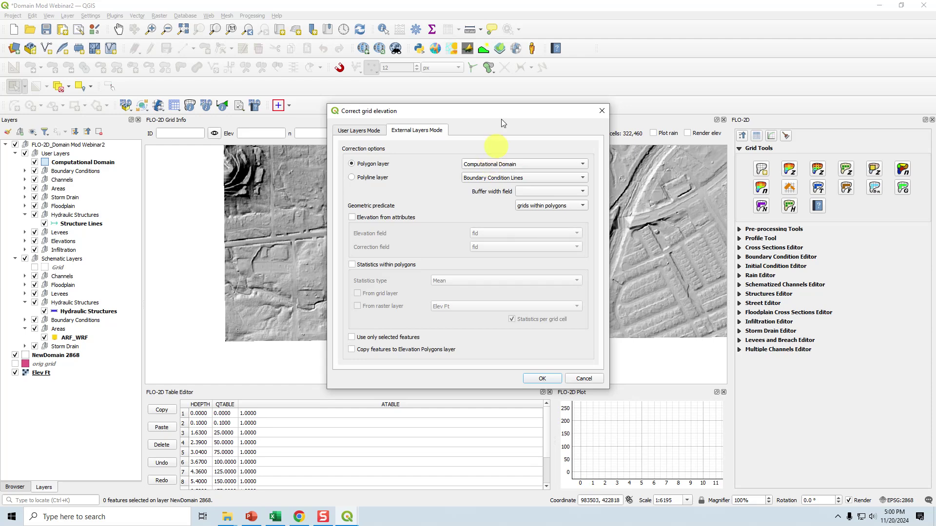
left_click_drag(499, 113, 326, 110)
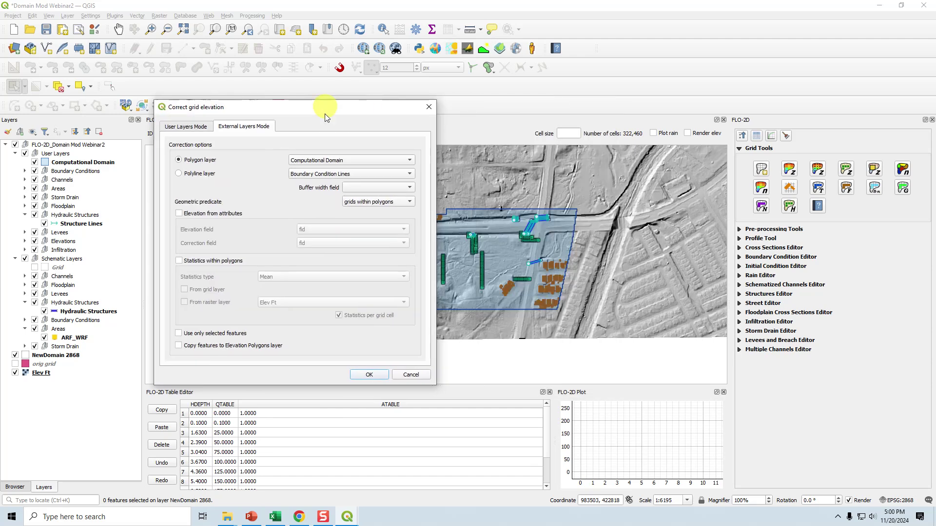
left_click(363, 204)
left_click(365, 213)
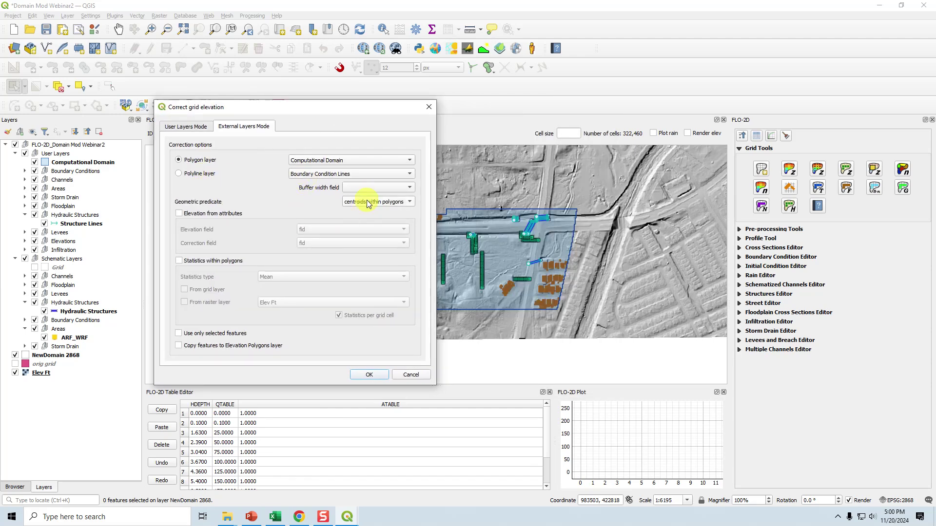
left_click(180, 262)
left_click(185, 303)
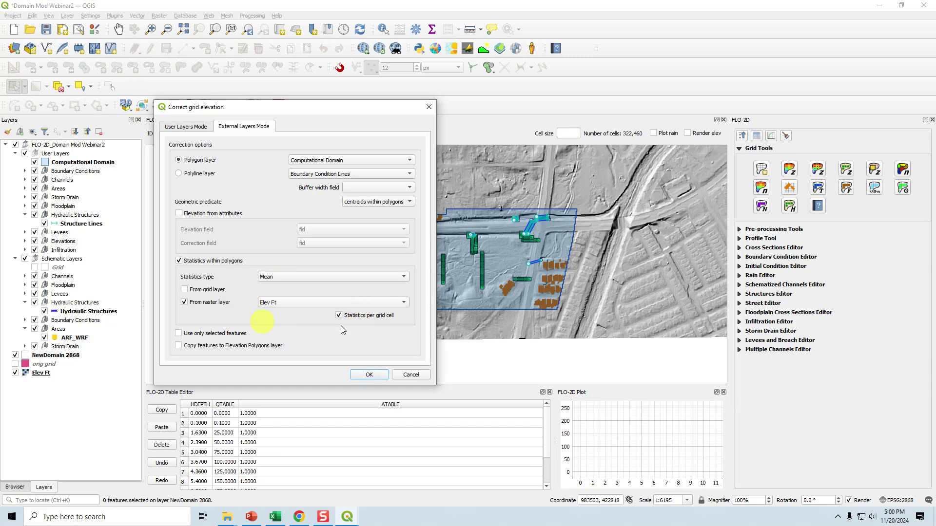
left_click(369, 375)
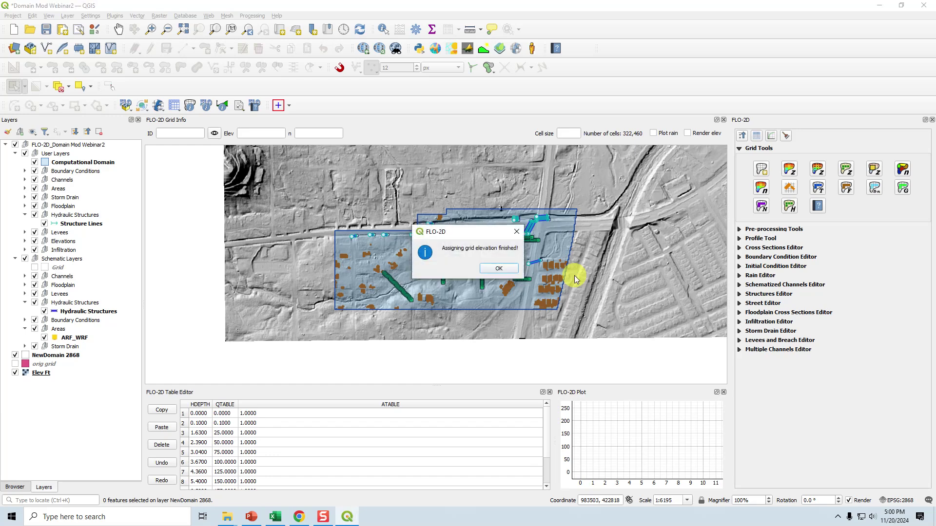
left_click(493, 268)
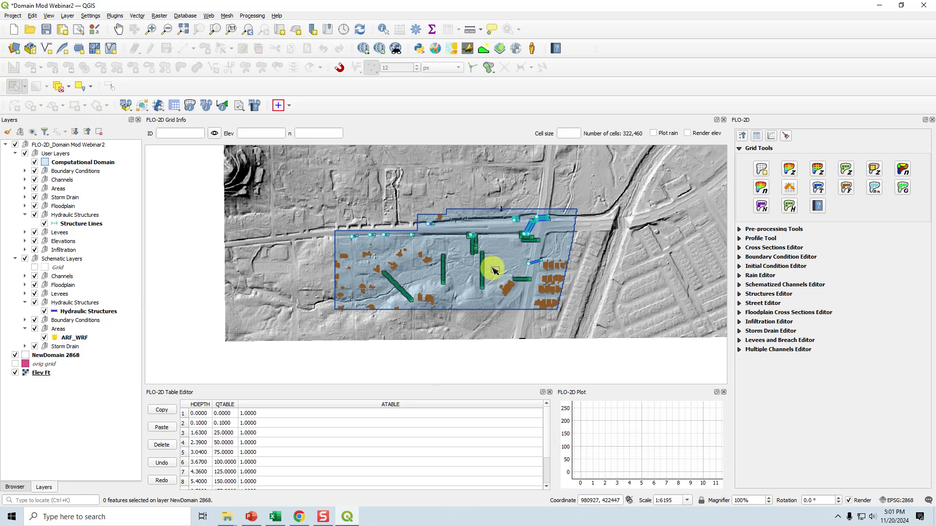
- Try to sample roughness coefficients for all grid elements using the area average method
left_click(739, 151)
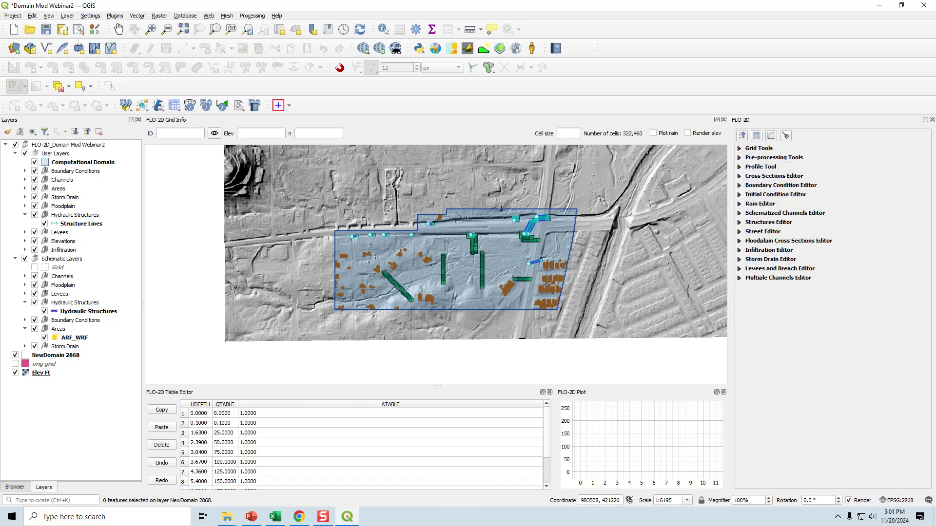
left_click(740, 149)
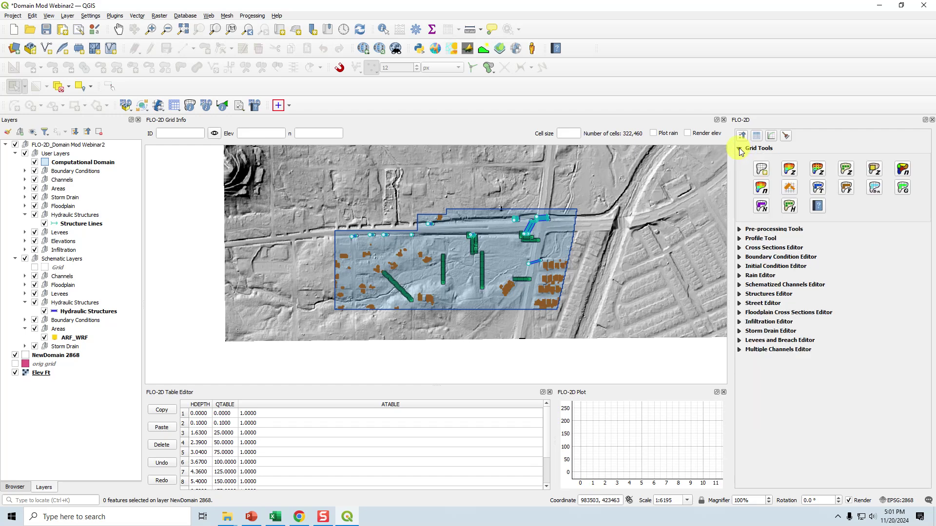
left_click(903, 171)
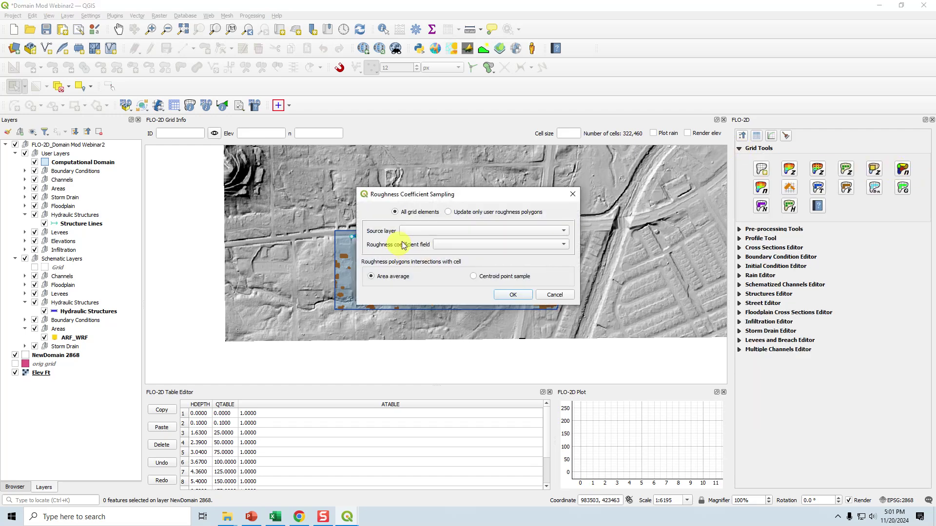
left_click(444, 233)
left_click(424, 252)
left_click(513, 295)
- Turn on the visibility of the orig grid layer
left_click(15, 364)
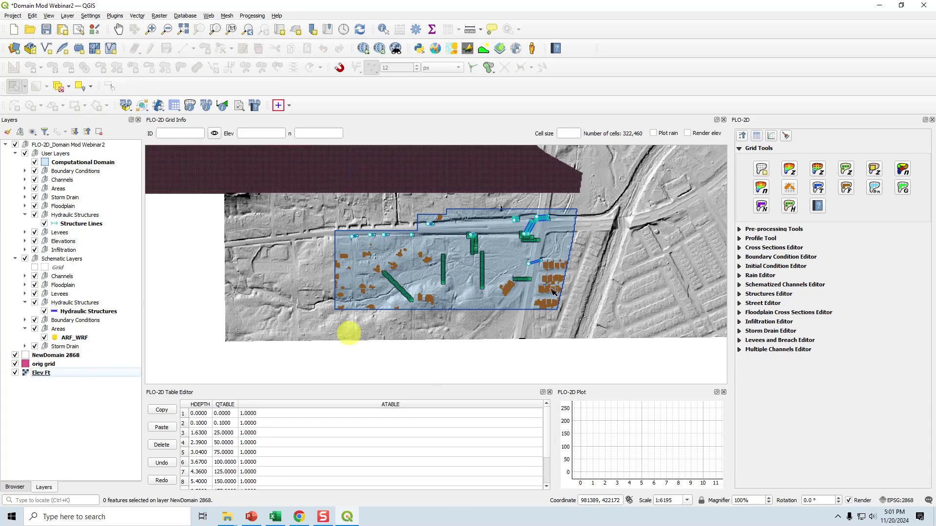
- Sample roughness coefficients for all grid elements from the orig grid layer's n_value field, using the area average method
scroll(488, 296, "up", 1)
left_click_drag(505, 268, 503, 280)
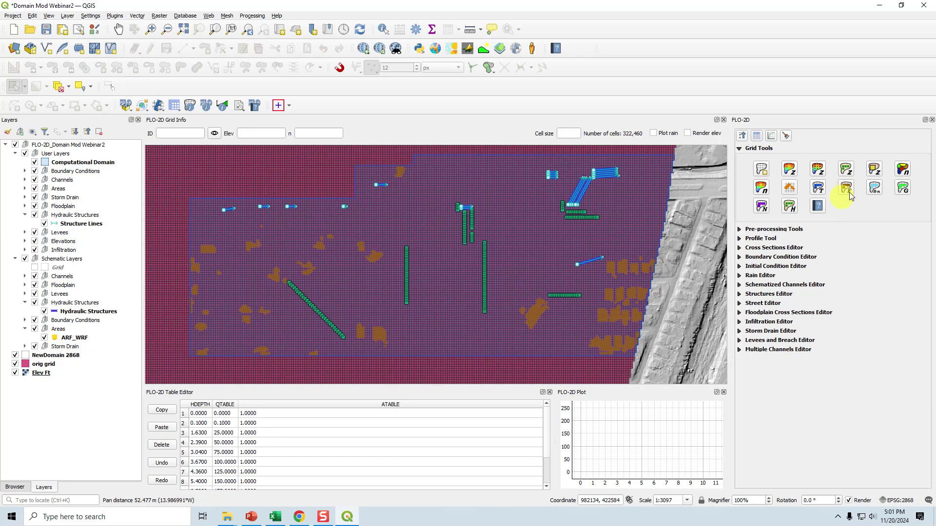
left_click(902, 171)
left_click(425, 232)
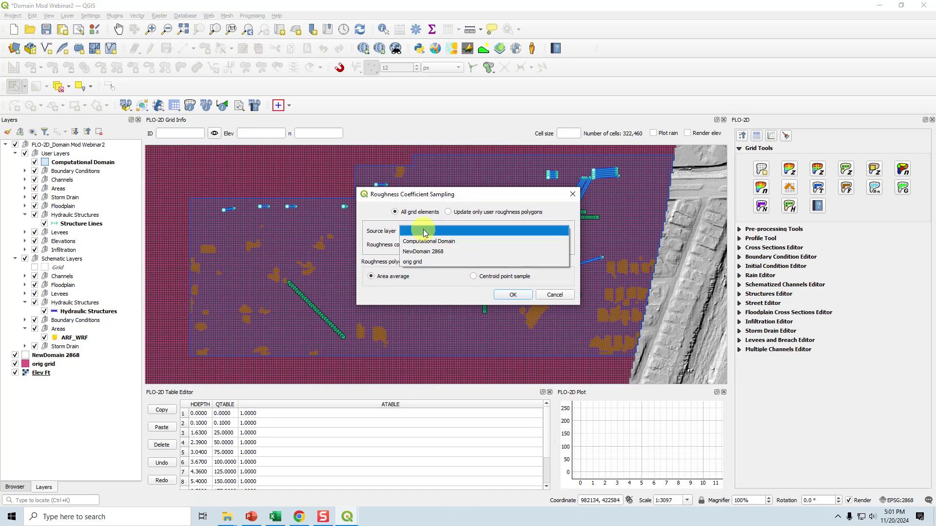
left_click(416, 262)
left_click(492, 245)
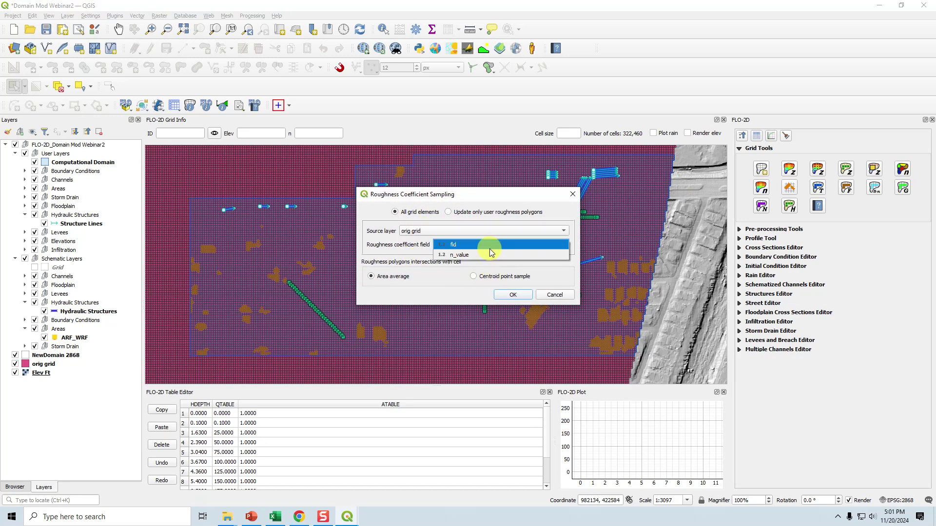
left_click(490, 256)
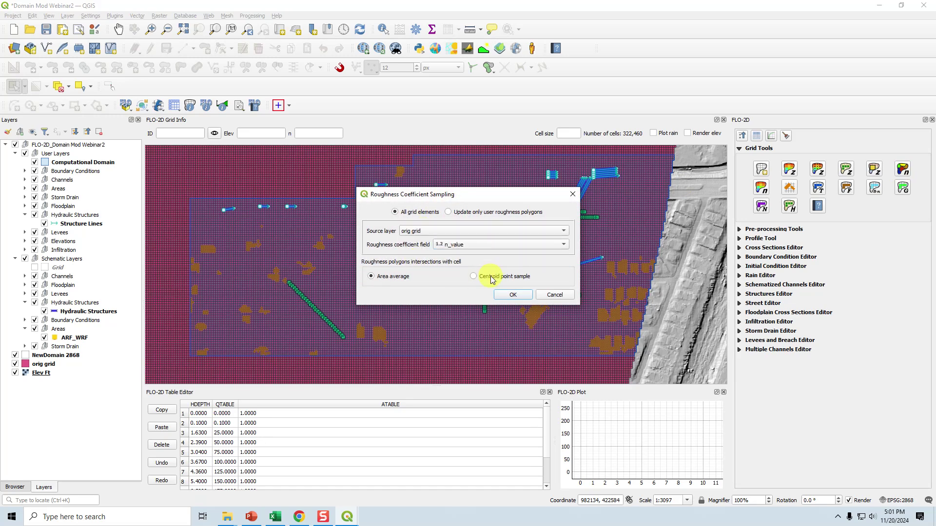
left_click(513, 294)
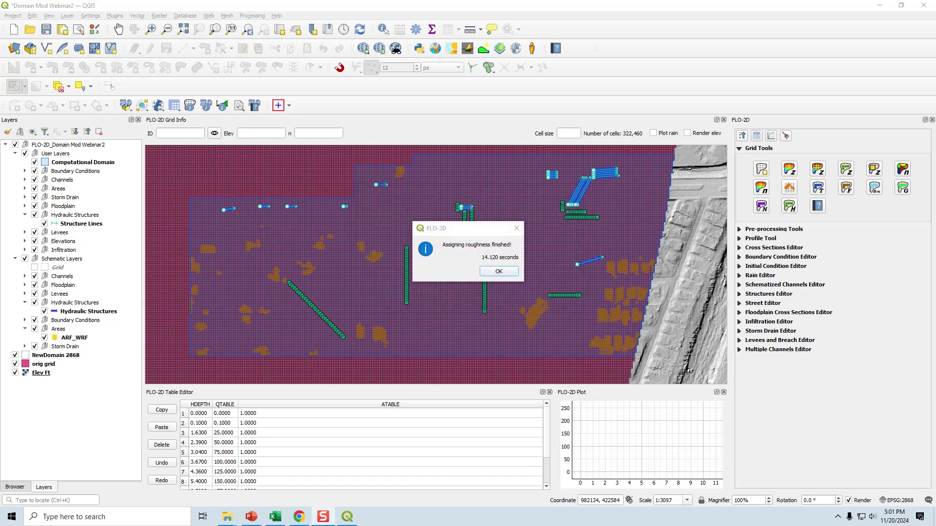
left_click(500, 273)
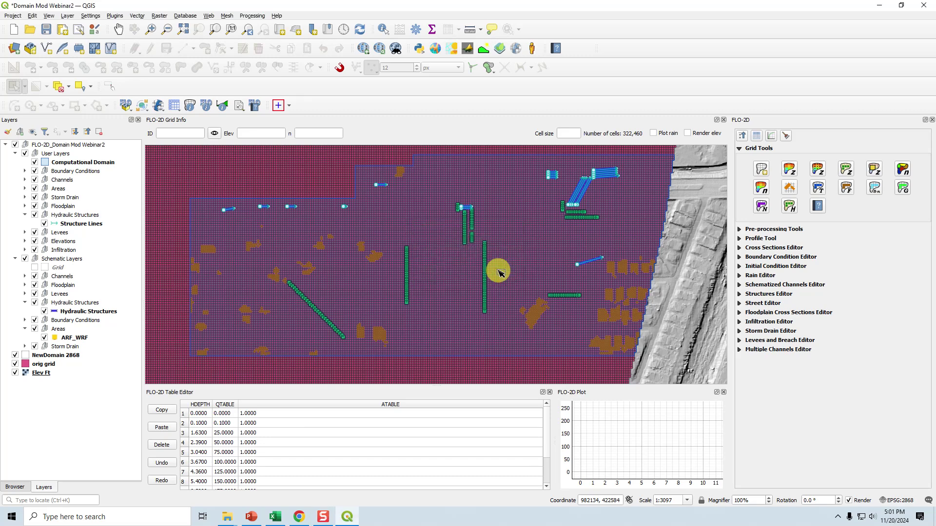
- Hide the orig grid layer and make the schematic Grid layer visible
left_click(16, 365)
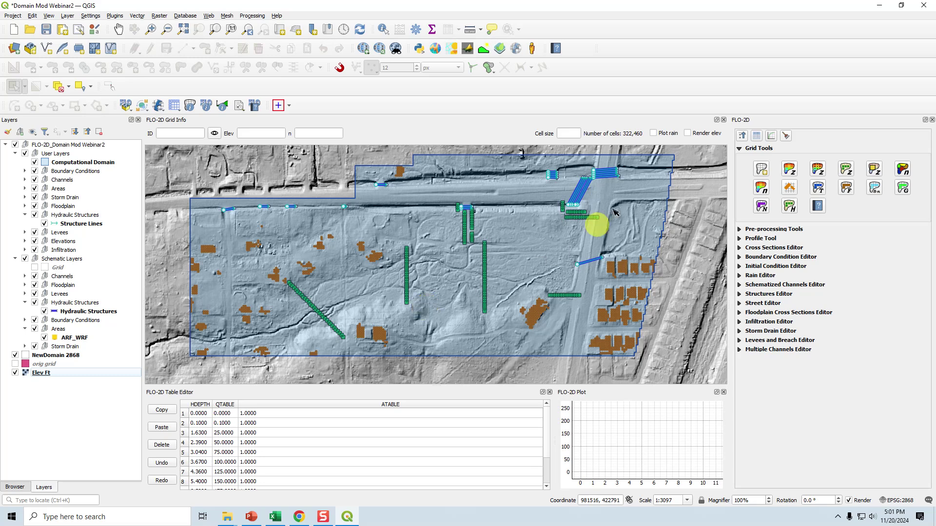
left_click(687, 135)
left_click(686, 135)
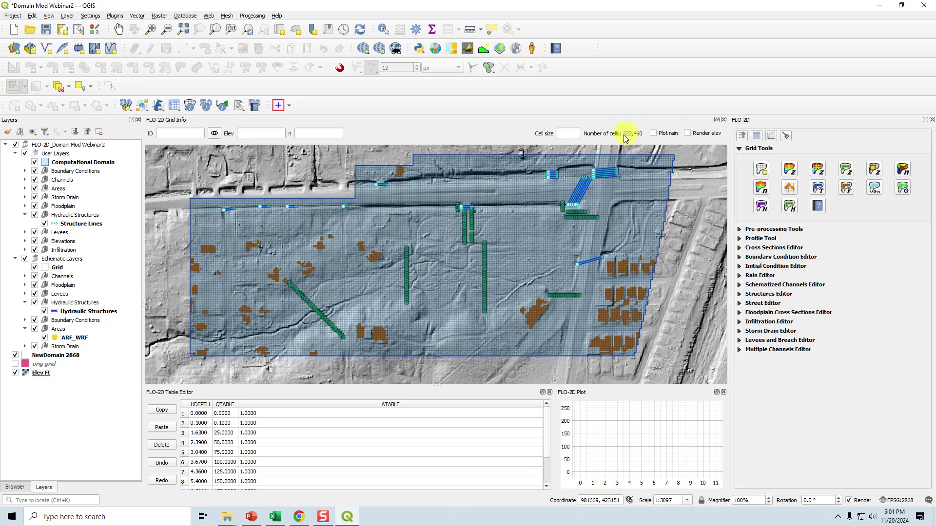
- Inspect the elevation and roughness of several grid cells across the new domain with the grid info tool
left_click(189, 105)
left_click(357, 234)
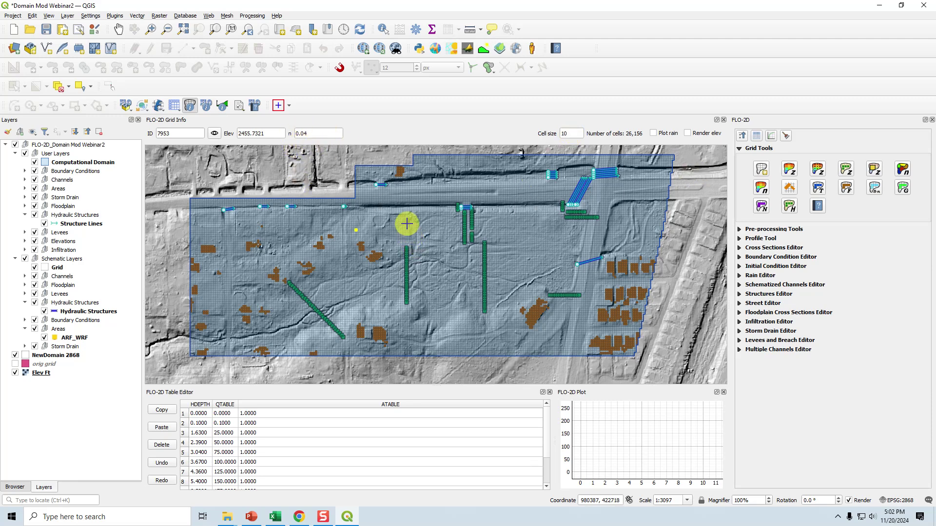
left_click(468, 310)
left_click(389, 200)
left_click(373, 198)
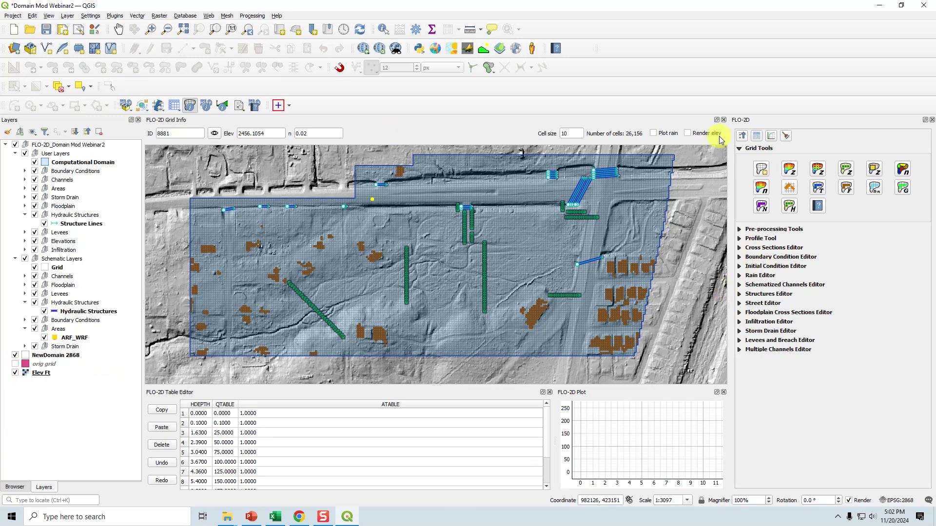
- Schematize the hydraulic structures onto the new grid
left_click(740, 148)
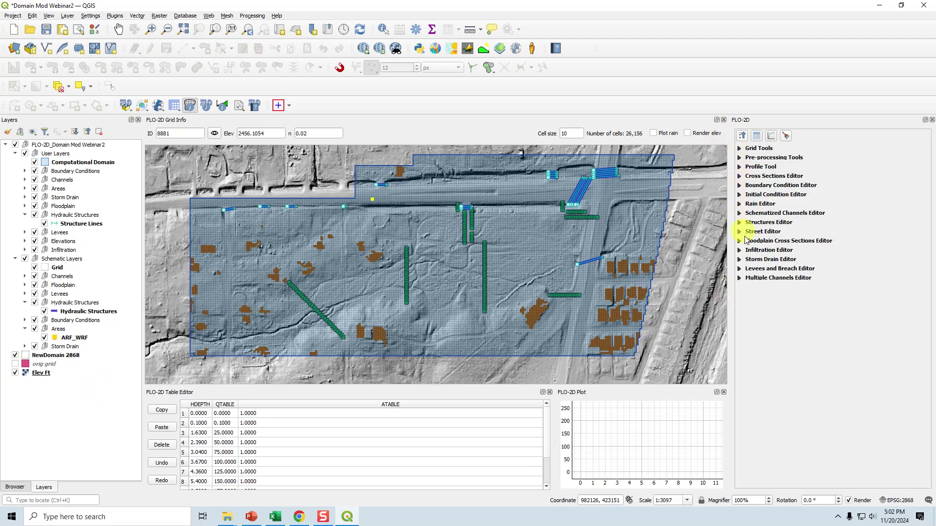
left_click(740, 222)
left_click(895, 243)
left_click(487, 260)
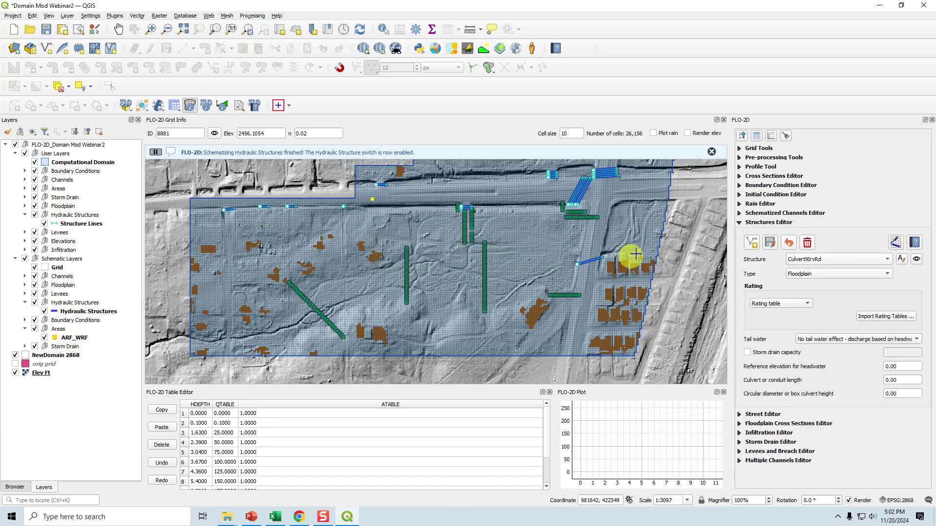
left_click(739, 223)
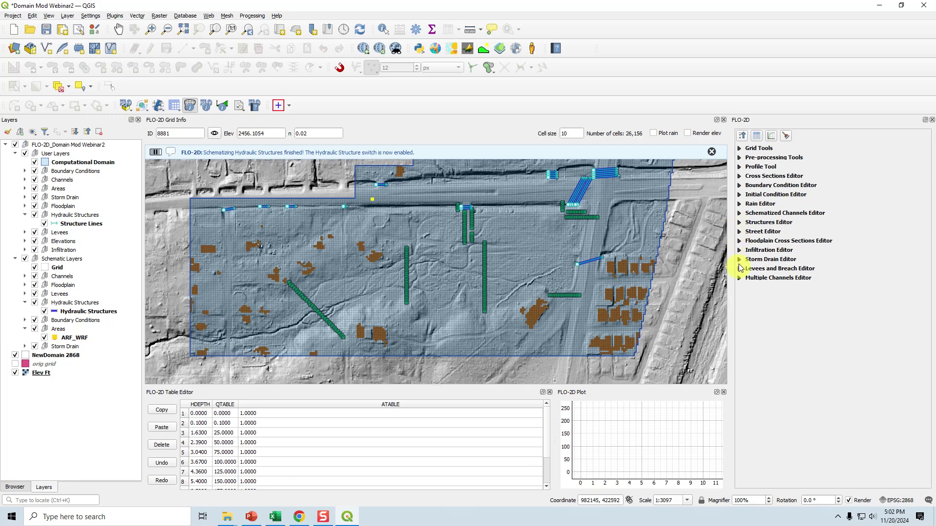
- Schematize the floodplain cross sections onto the new grid
left_click(740, 241)
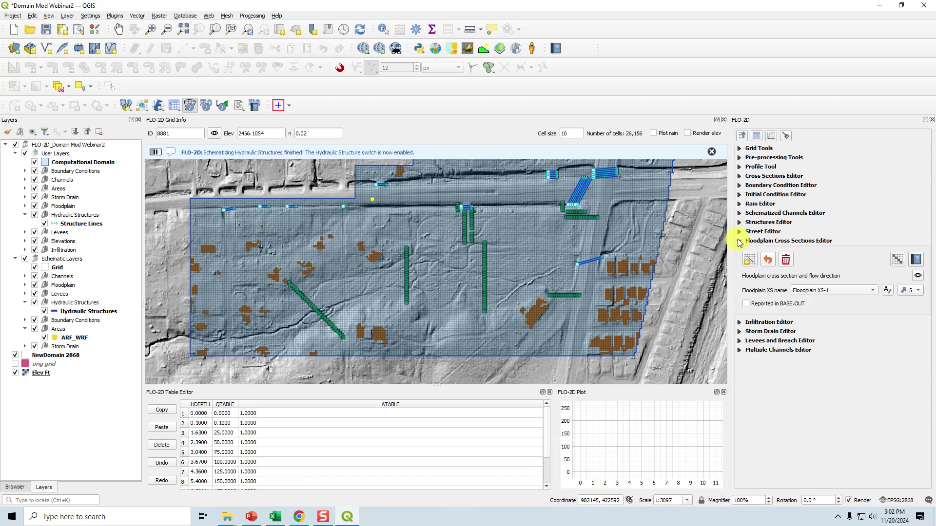
left_click(896, 259)
left_click(496, 270)
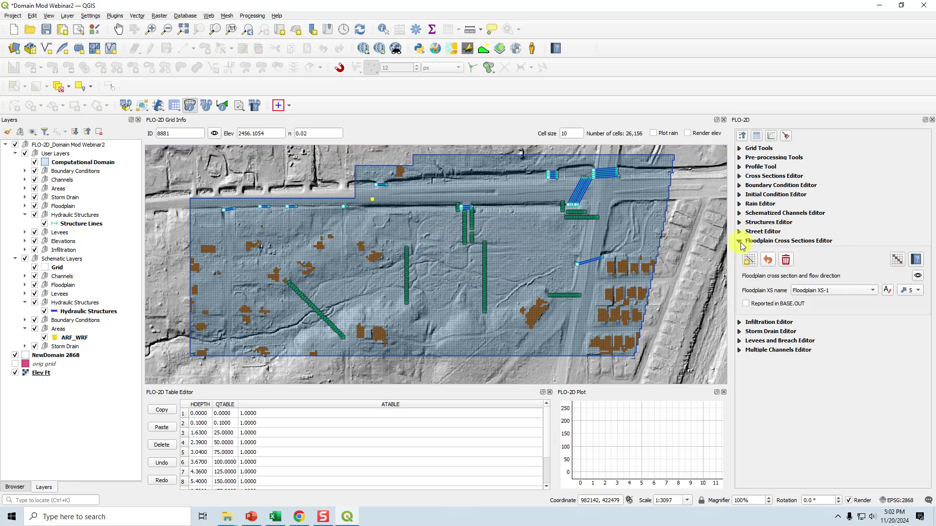
left_click(740, 242)
left_click(739, 223)
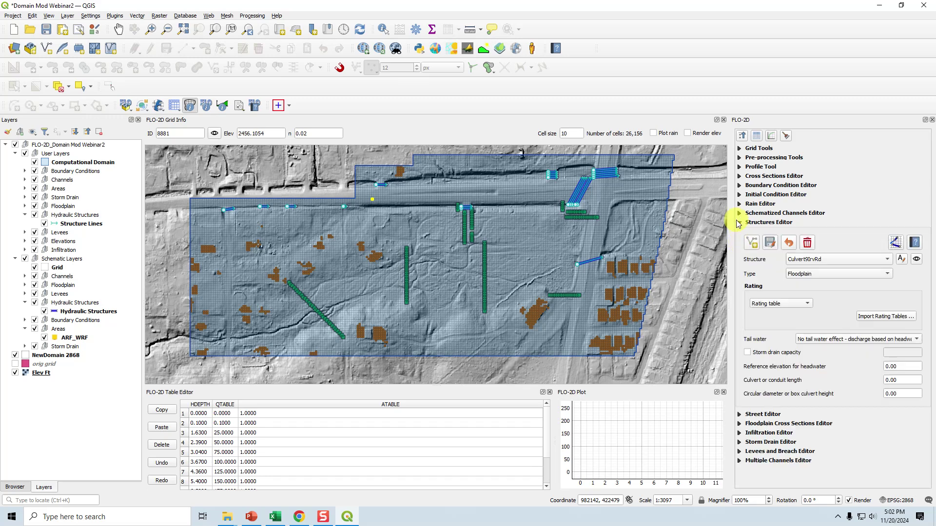
left_click(754, 245)
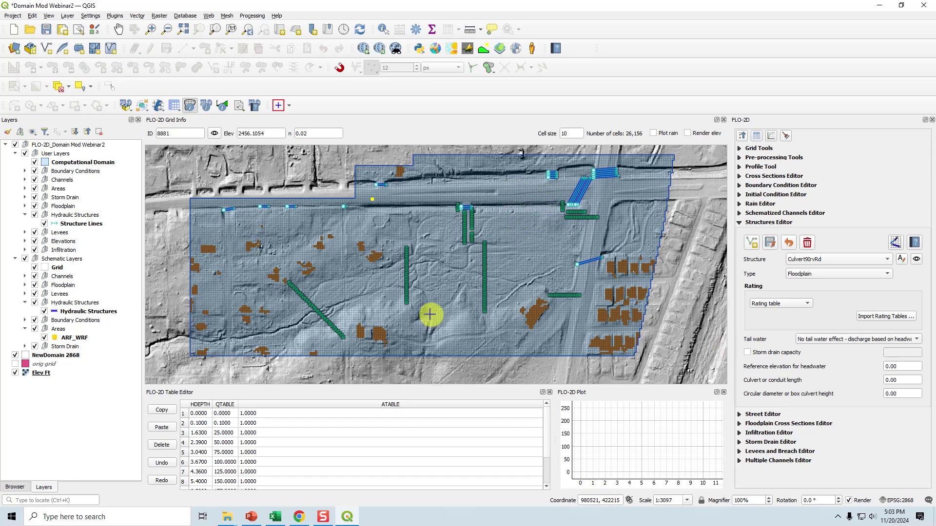
- Collapse the Hydraulic Structures layer groups and examine the grid_fid values in the ARF_WRF attribute table
left_click(25, 303)
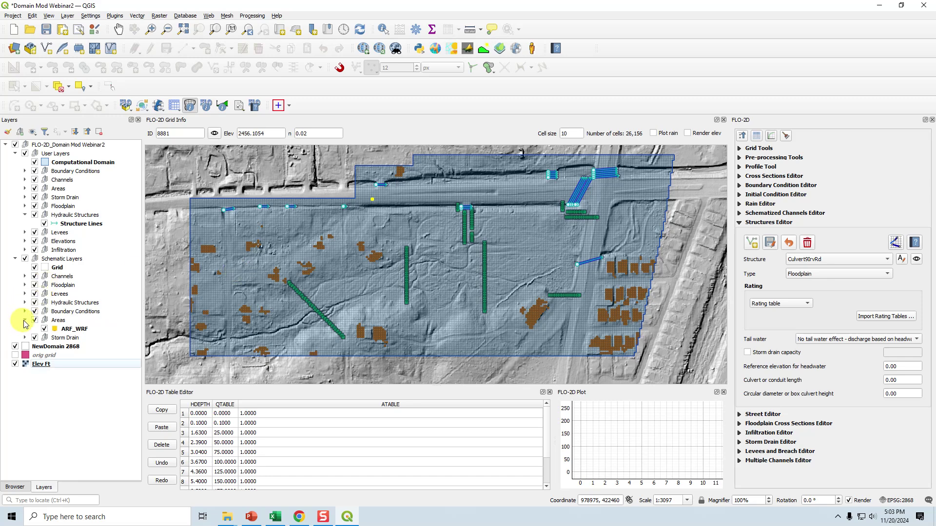
left_click(24, 216)
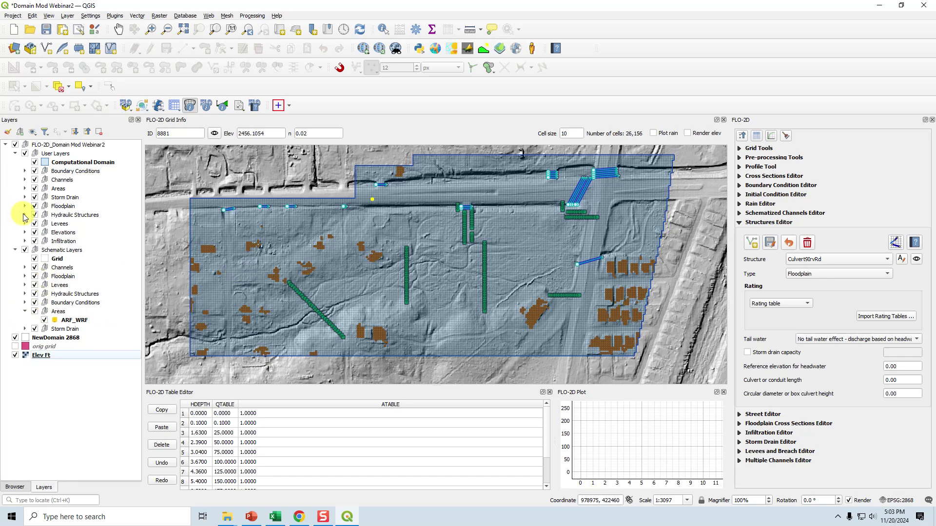
left_click(72, 322)
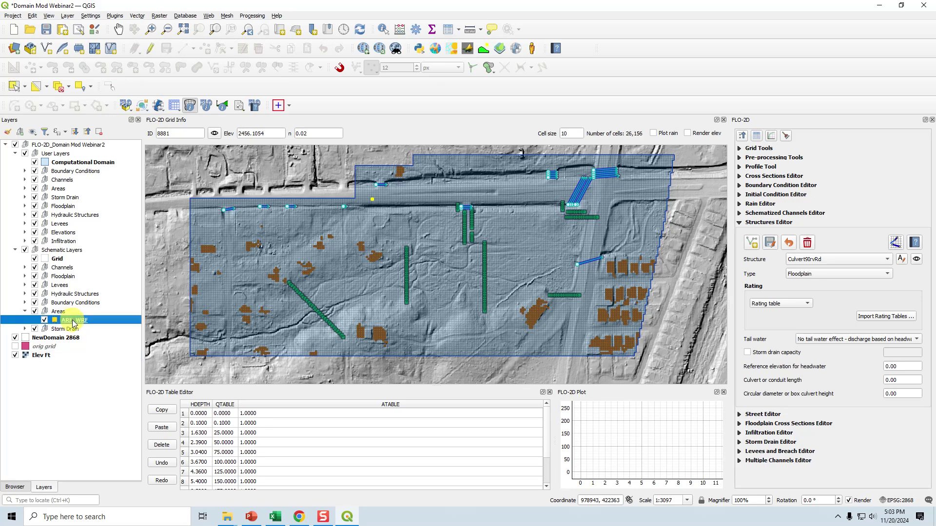
right_click(72, 322)
left_click(112, 224)
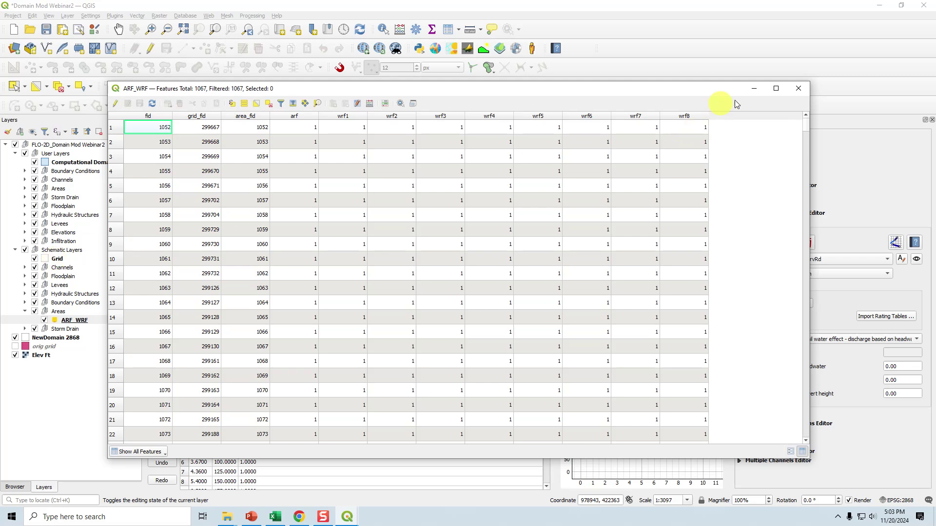
left_click(801, 89)
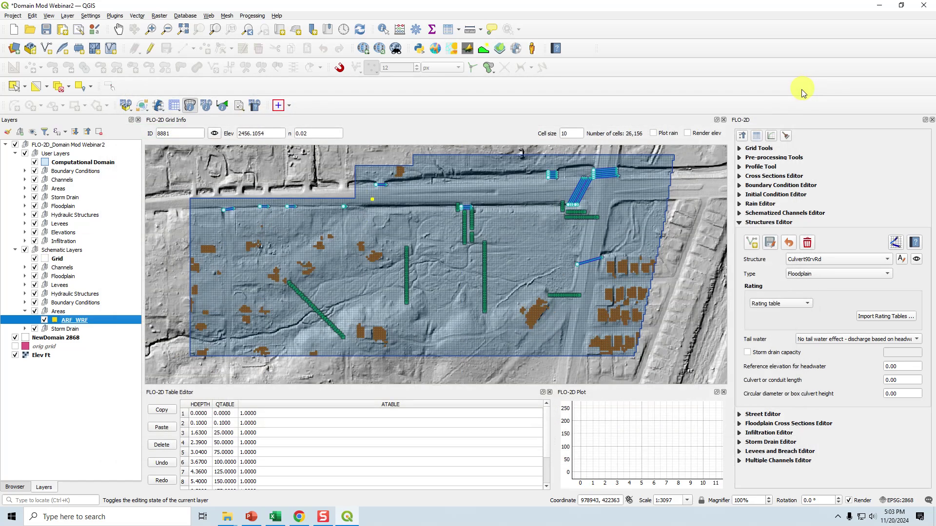
- Collapse the FLO-2D editors, search the processing tools for "spati" and open Join attributes by location
left_click(742, 136)
left_click(425, 29)
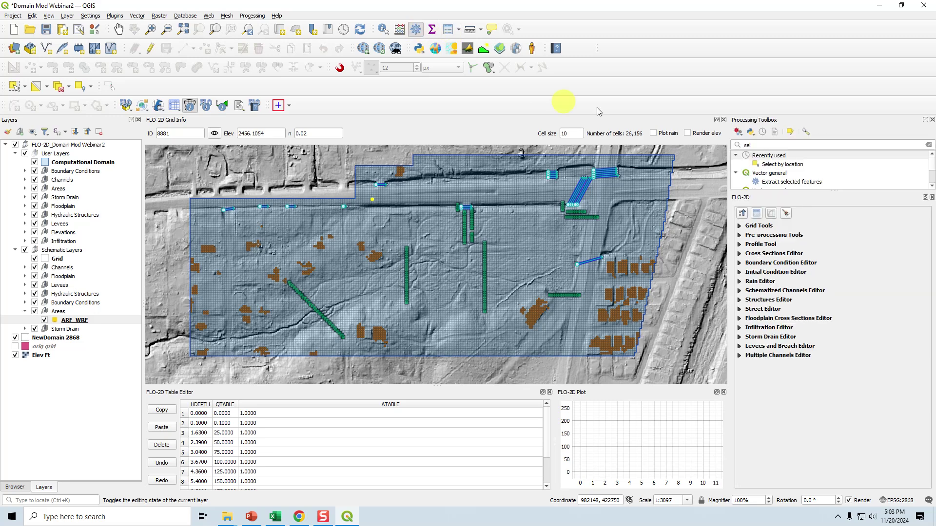
type("spati")
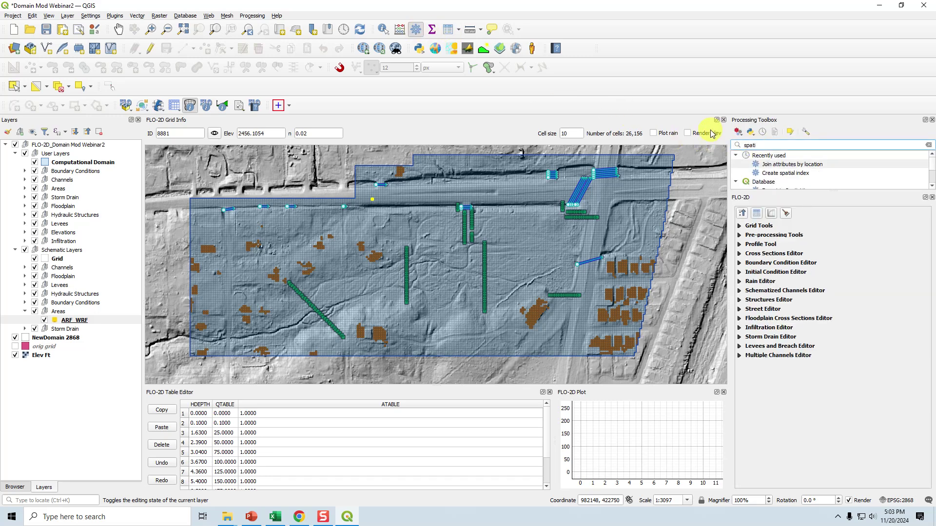
double_click(765, 164)
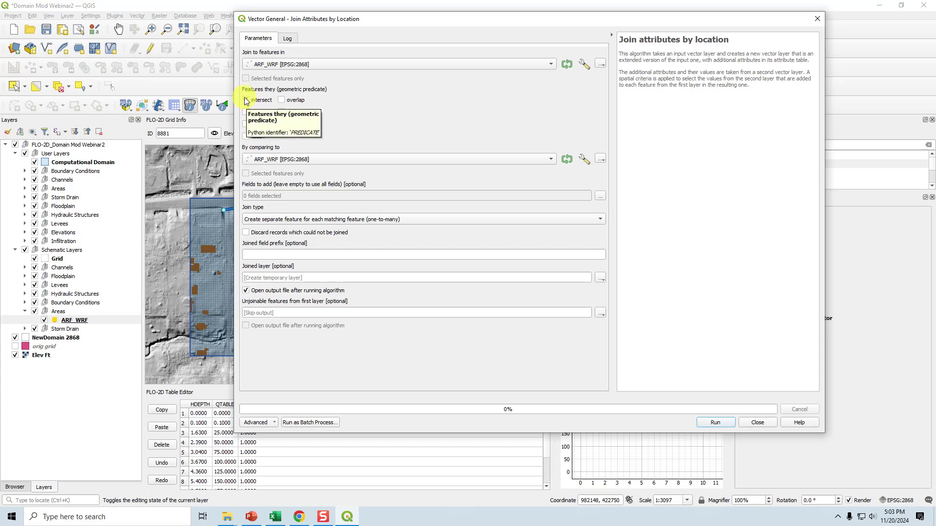
- Set the join to match ARF_WRF features that are within Grid cells, adding only the grid's fid field
left_click(278, 160)
key("Escape")
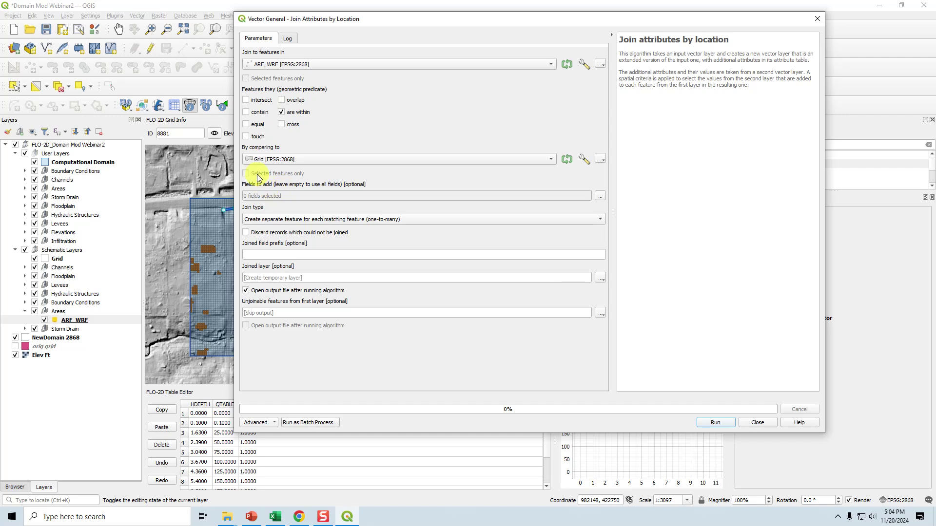
left_click(600, 195)
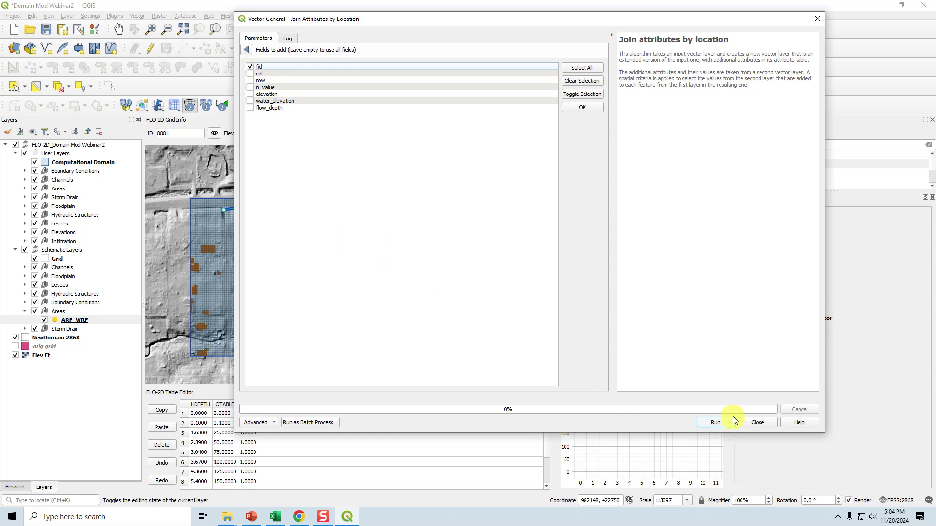
left_click(246, 49)
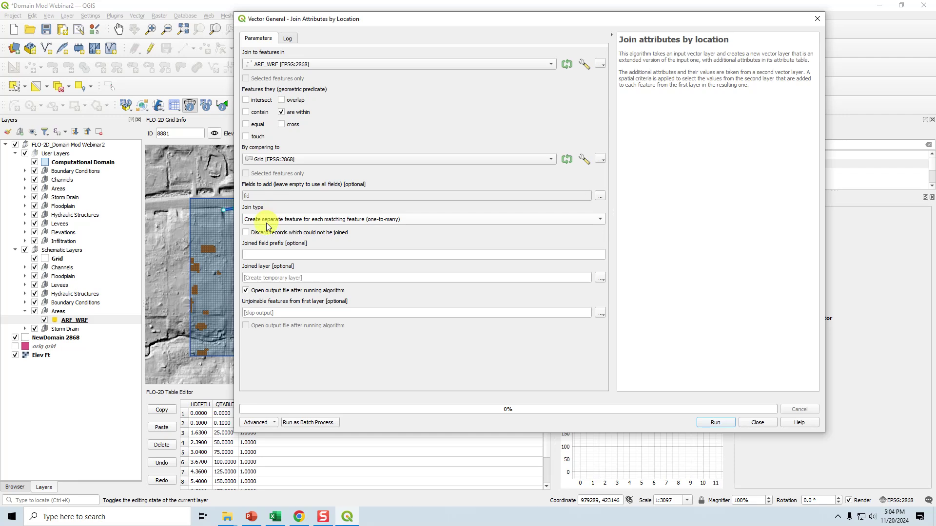
- Set the joined field prefix to J_ and run the join into a temporary layer
left_click(291, 255)
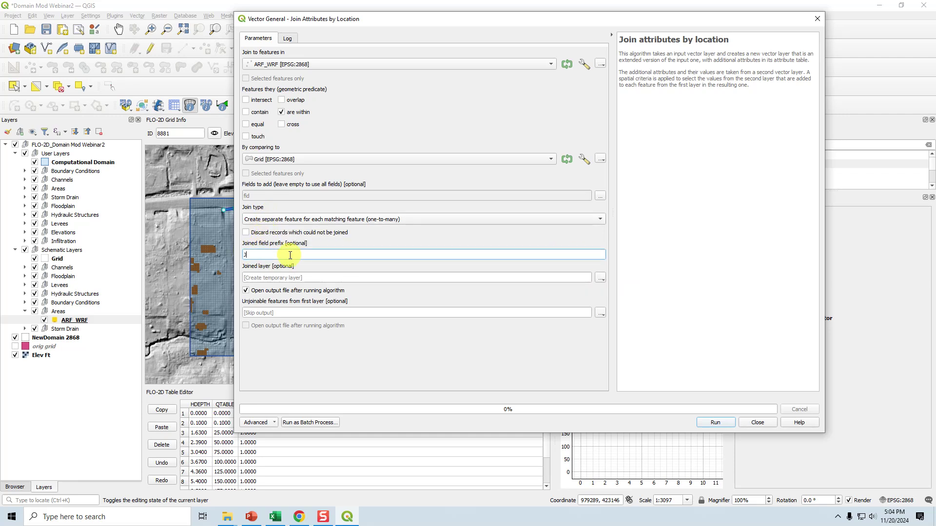
left_click(715, 423)
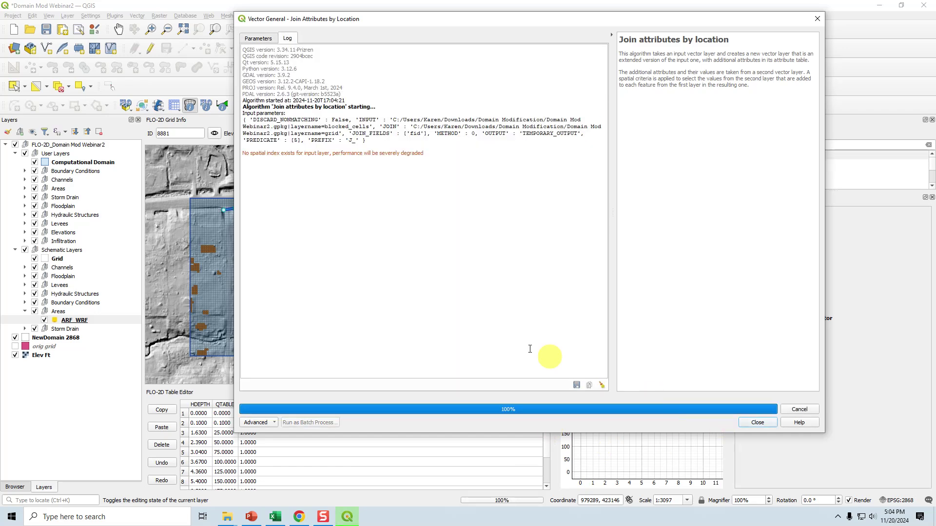
left_click(745, 422)
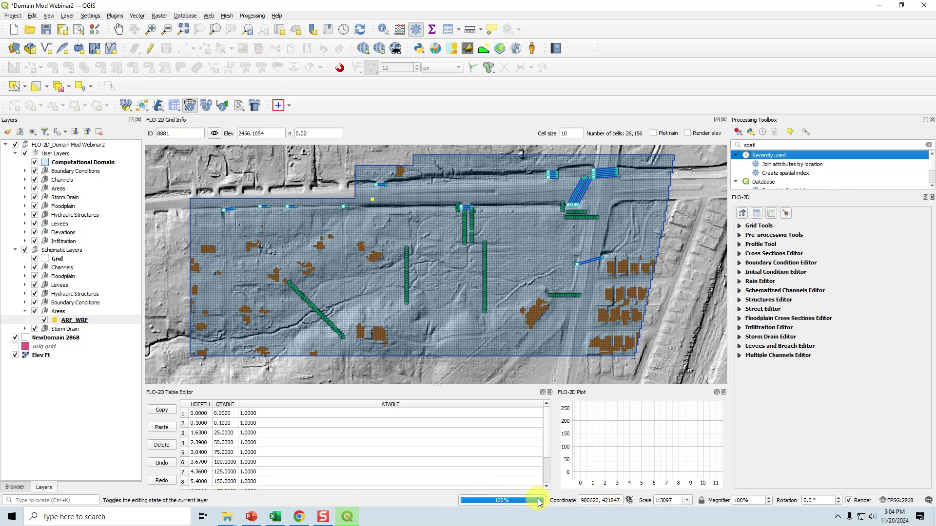
mouse_move(539, 502)
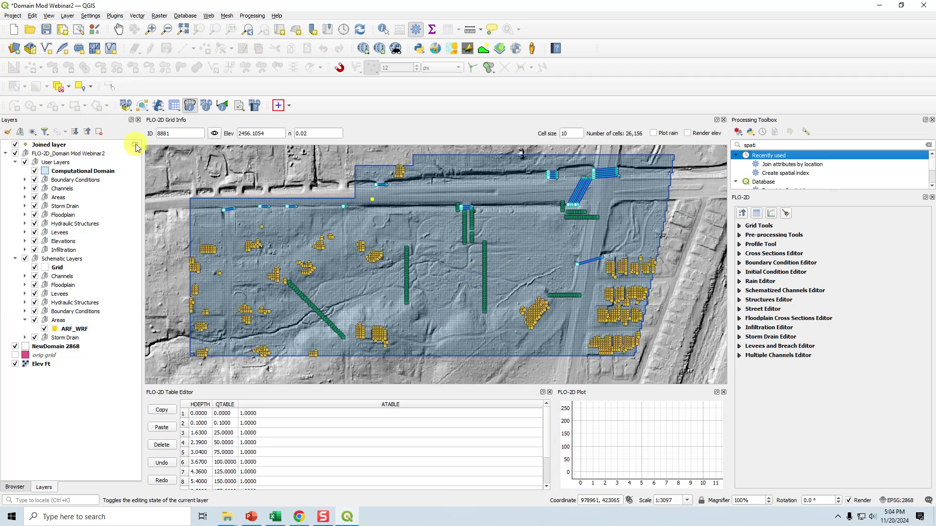
- Open the Joined layer's attribute table to compare the grid_fid and J_fid values
mouse_move(137, 149)
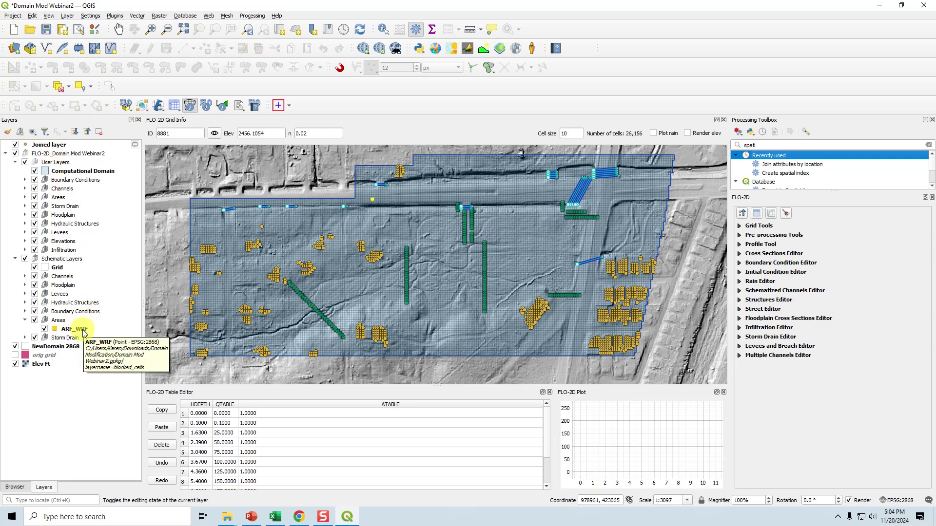
right_click(67, 146)
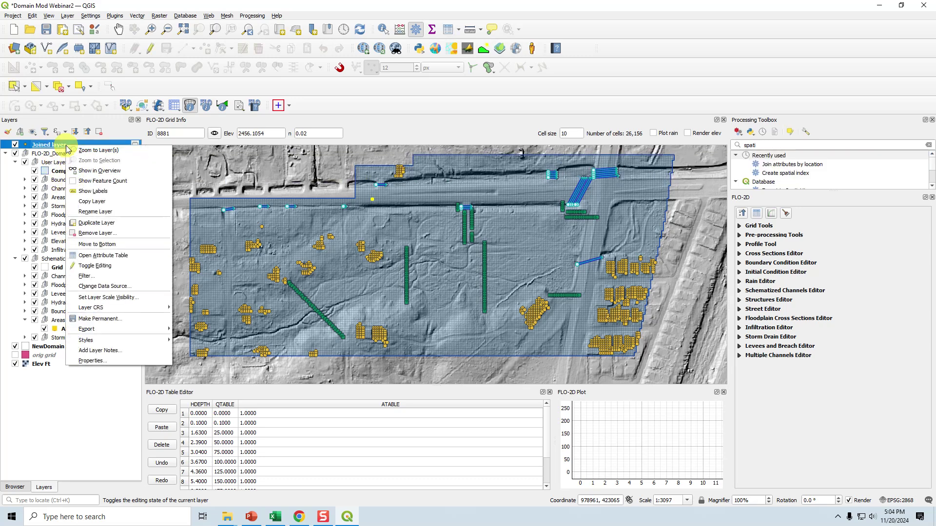
left_click(99, 256)
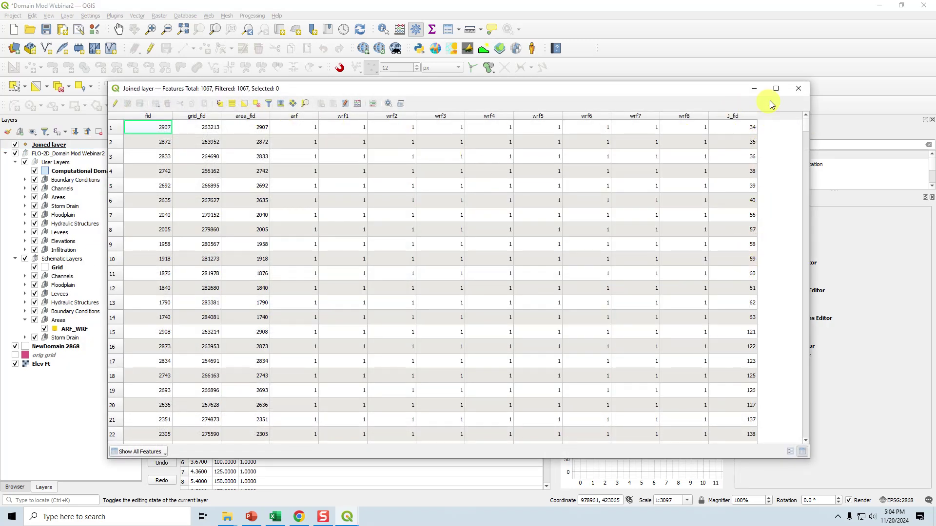
- Start a new vector join in the ARF_WRF layer's properties, using Joined layer as the join layer
left_click(799, 88)
right_click(76, 332)
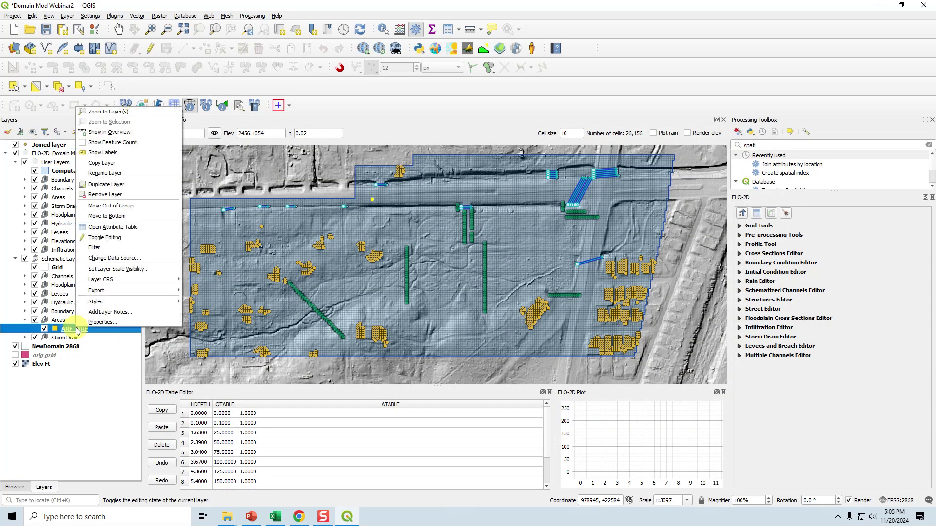
double_click(63, 331)
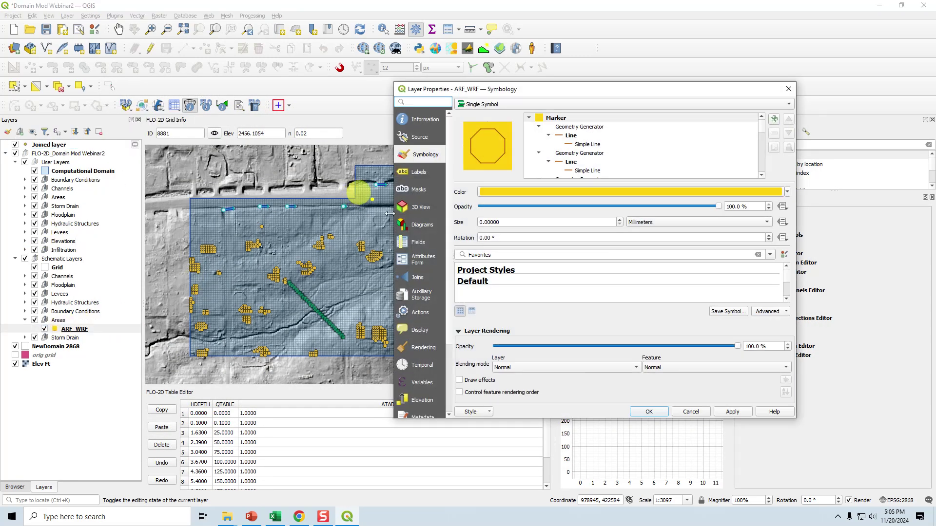
left_click(418, 276)
left_click(461, 398)
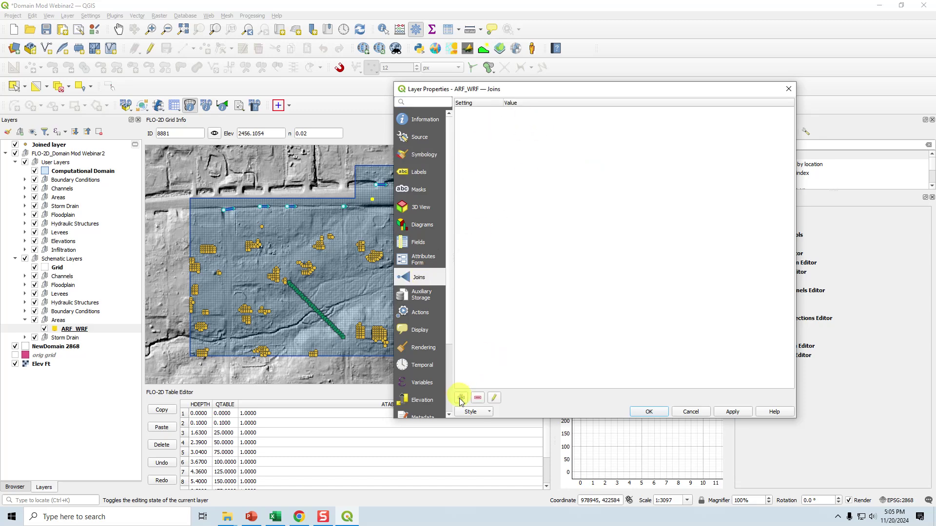
left_click(493, 125)
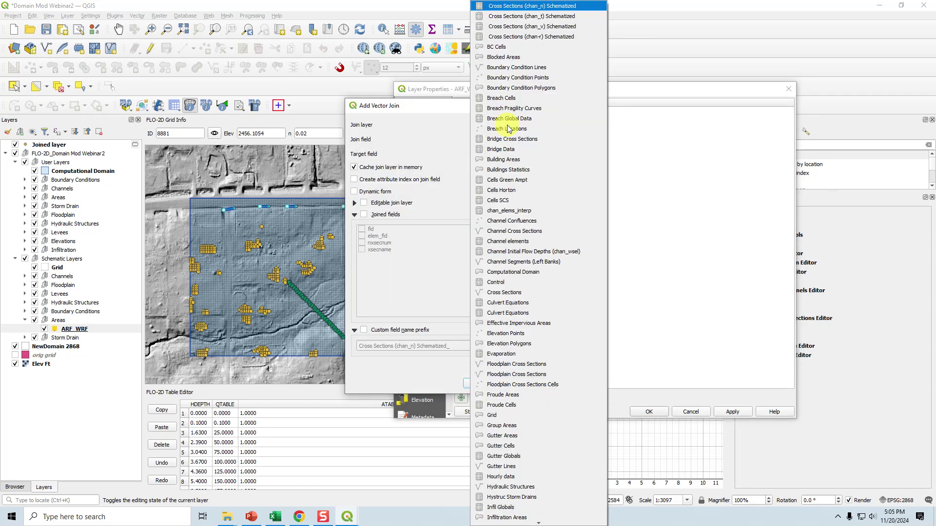
scroll(507, 127, "down", 5)
left_click(507, 125)
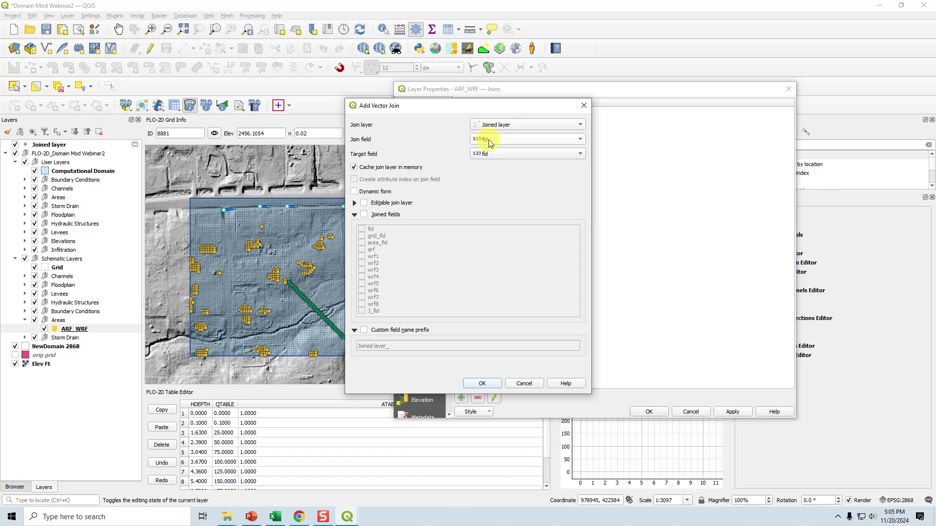
- Set both the join field and the target field of the vector join to grid_fid
left_click(489, 139)
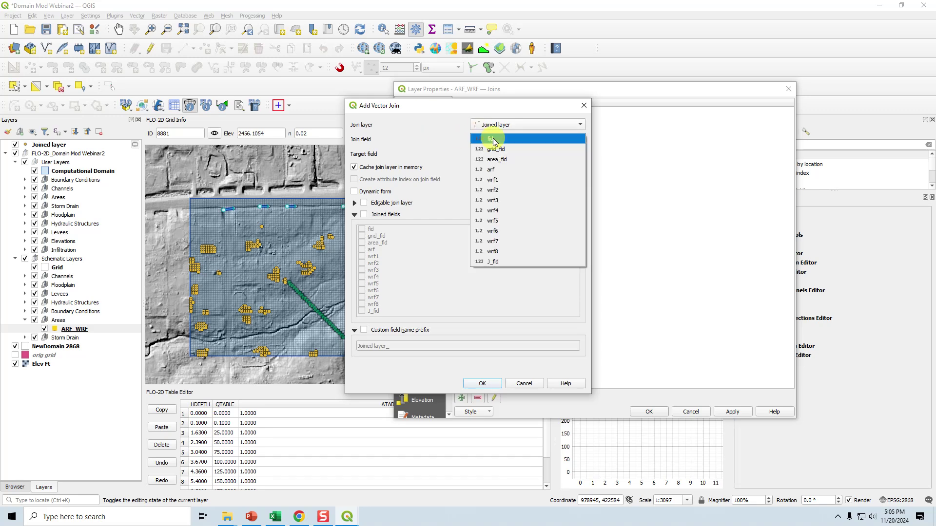
left_click(502, 148)
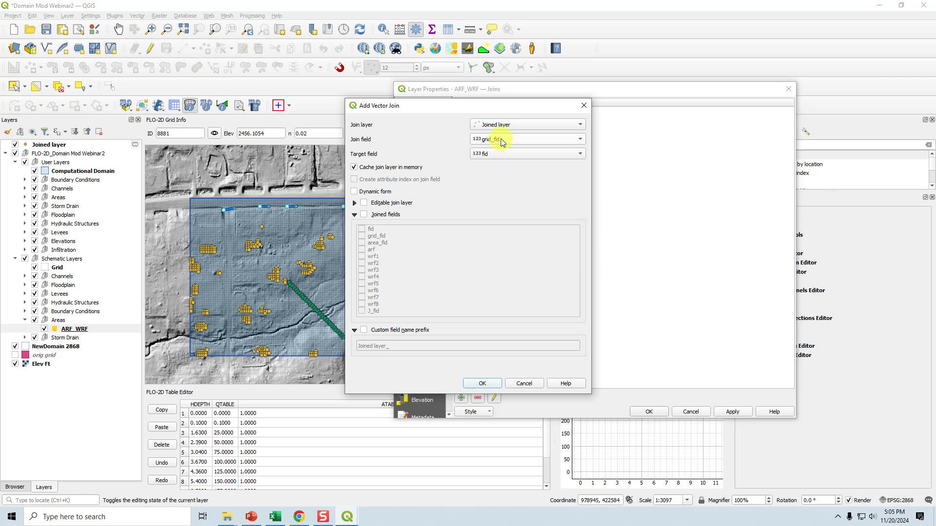
left_click(496, 153)
left_click(502, 162)
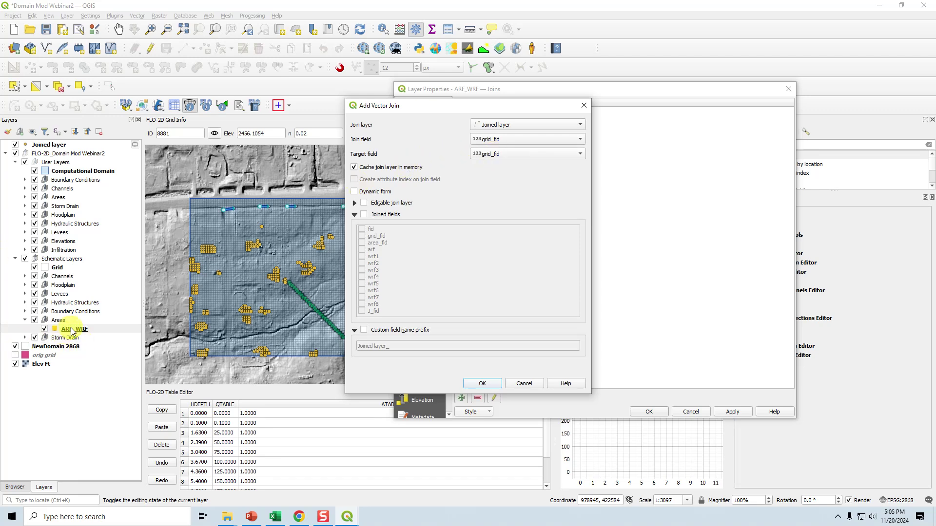
- Limit the joined fields to J_fid, set the custom field name prefix to NGE_ and apply the join to ARF_WRF
left_click(365, 215)
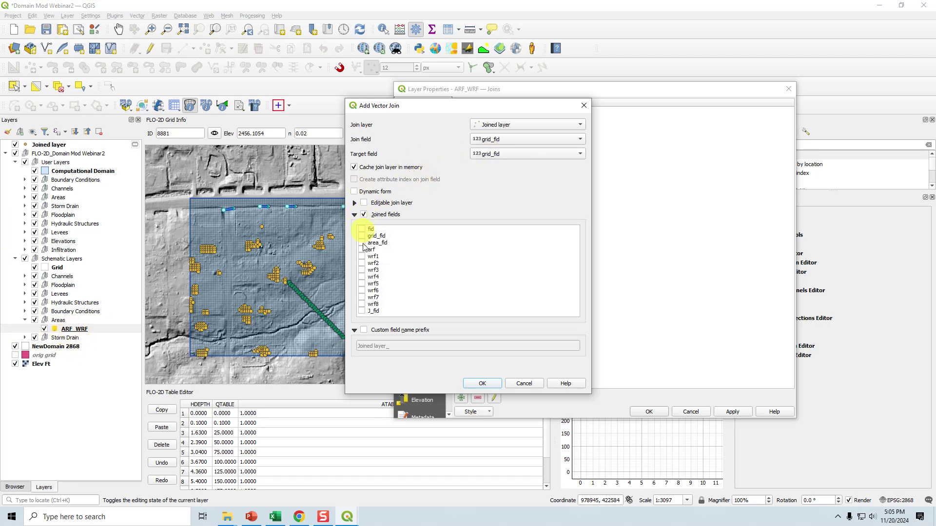
left_click(362, 312)
left_click(364, 330)
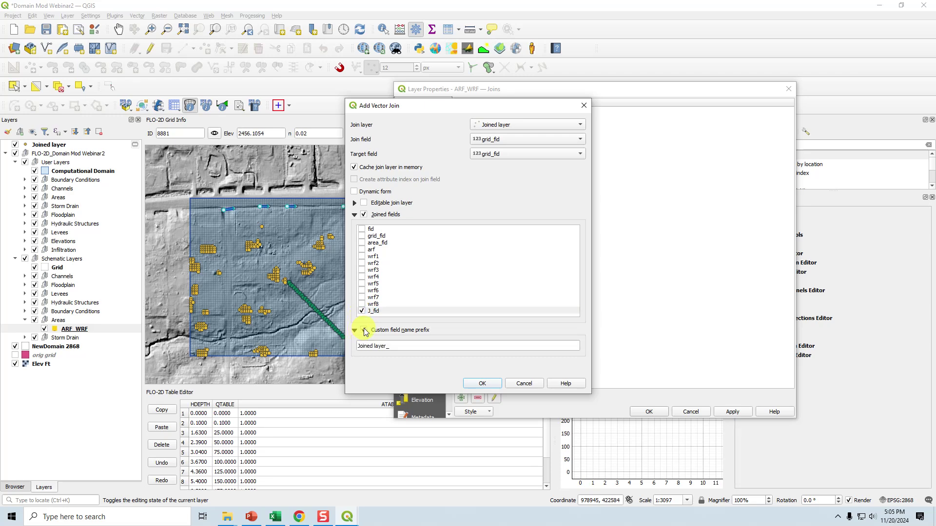
left_click_drag(394, 347, 314, 342)
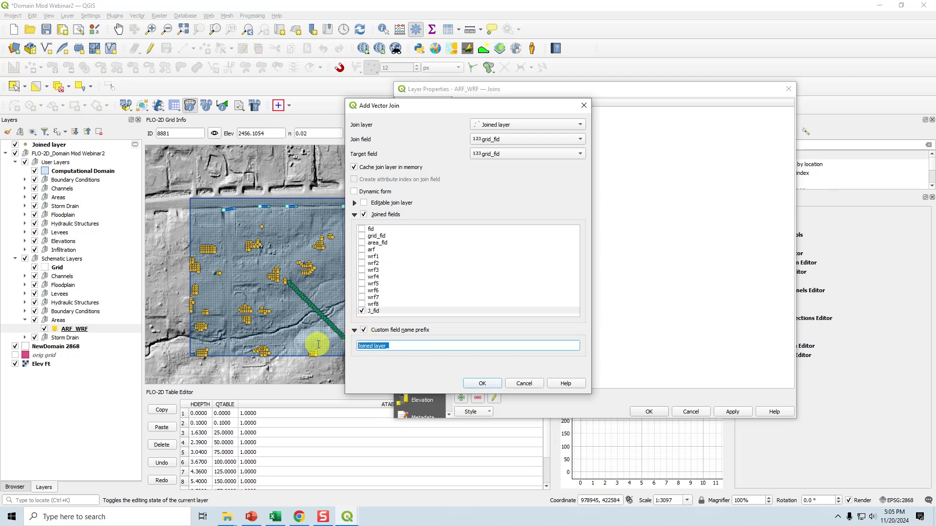
type("NGE_")
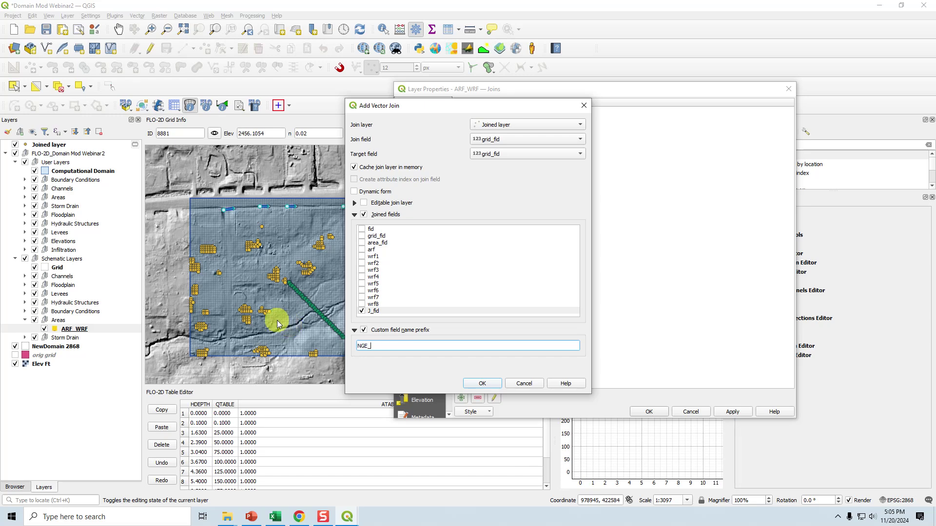
left_click(491, 385)
left_click(654, 411)
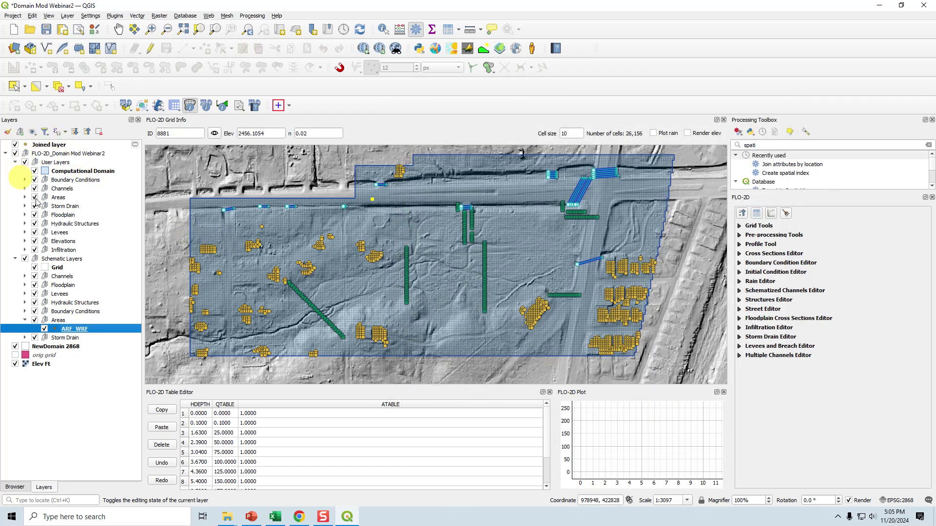
- Make the ARF_WRF attribute table editable and update grid_fid for all features with the NGE_J_fid values
right_click(76, 330)
left_click(98, 225)
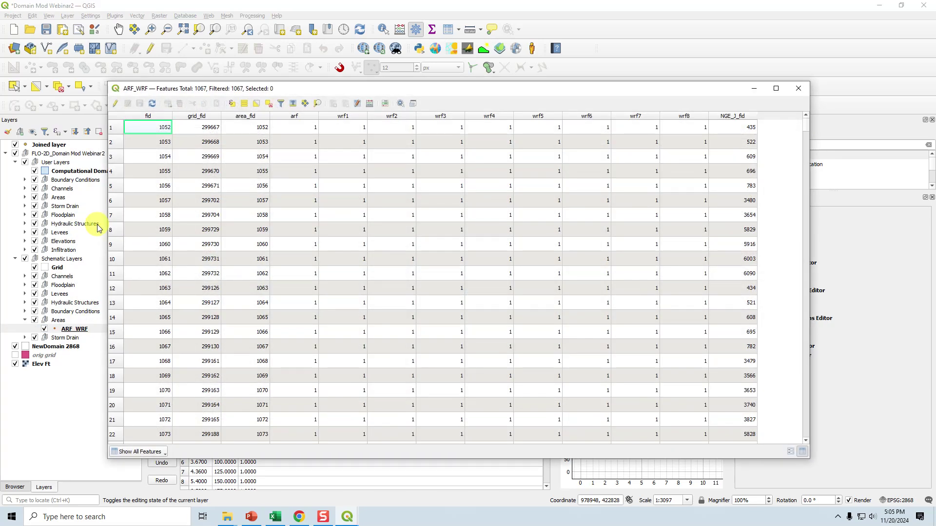
left_click(115, 104)
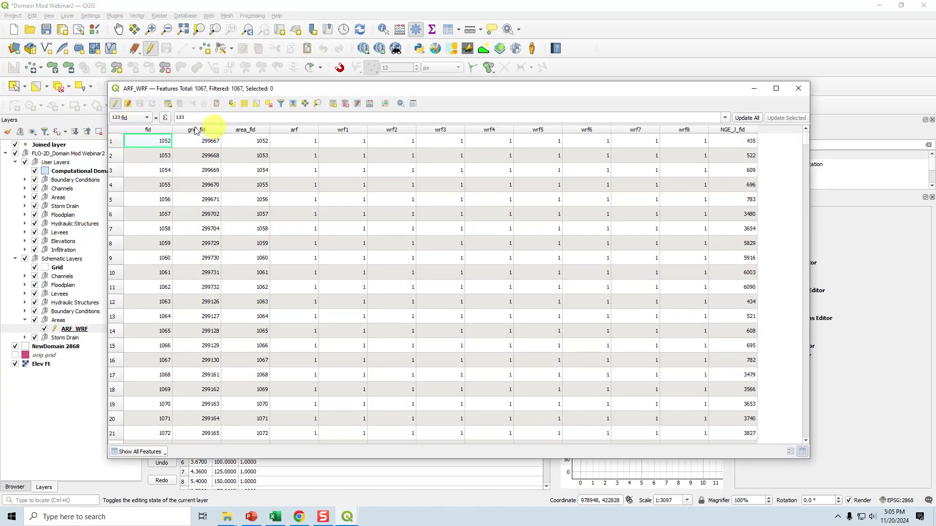
left_click(147, 118)
left_click(139, 126)
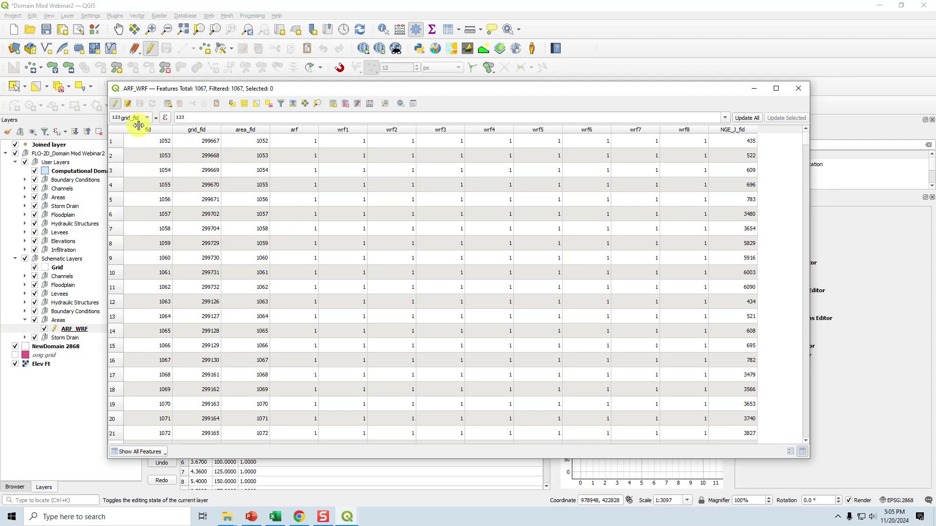
left_click(725, 118)
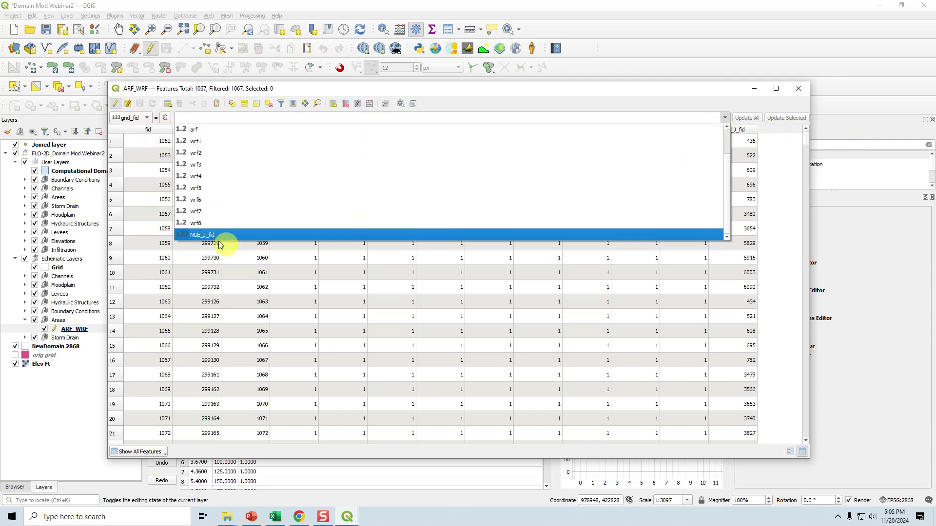
left_click(215, 236)
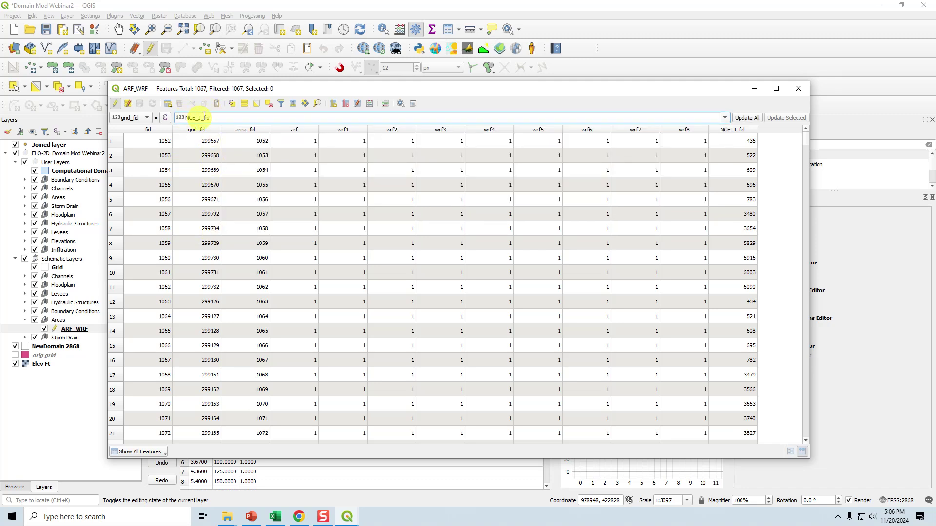
left_click(745, 119)
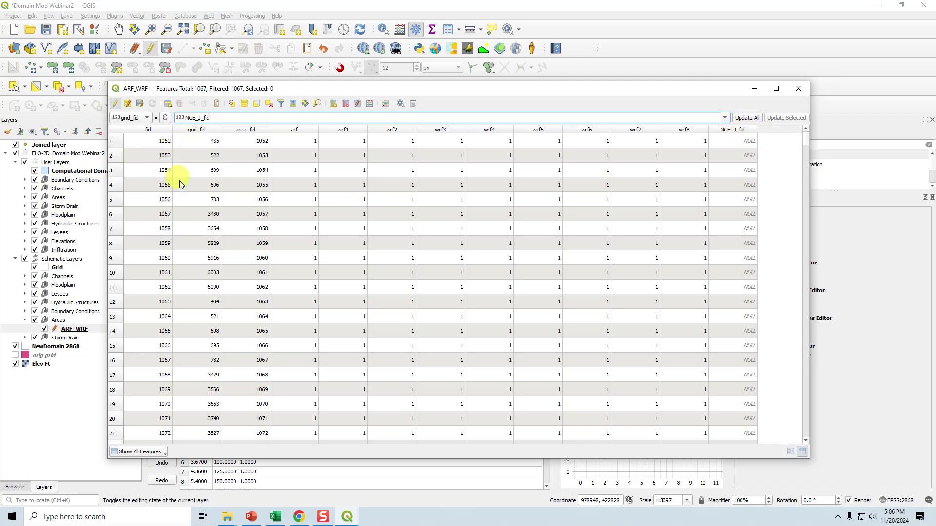
- Stop editing ARF_WRF, save the changes and close its attribute table
left_click(116, 103)
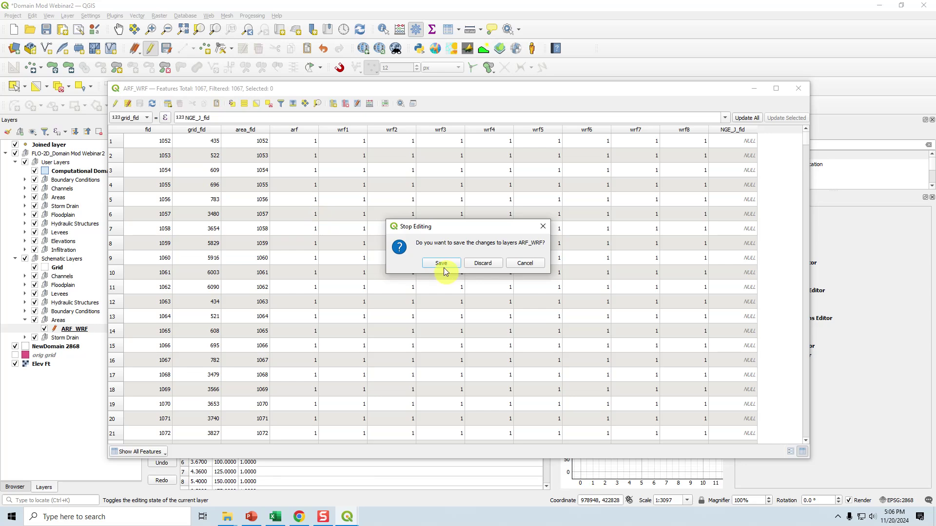
left_click(442, 264)
left_click(799, 88)
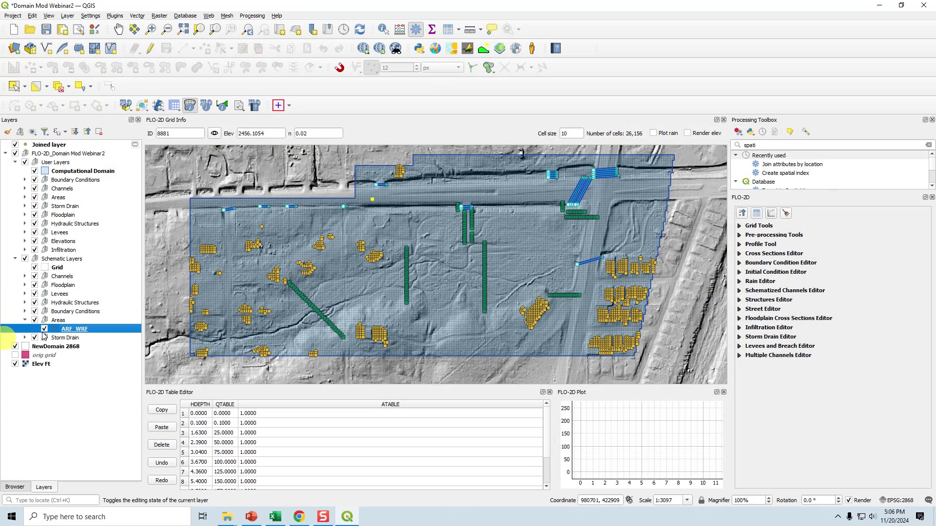
- Remove the join to Joined layer from the ARF_WRF layer's properties
double_click(93, 326)
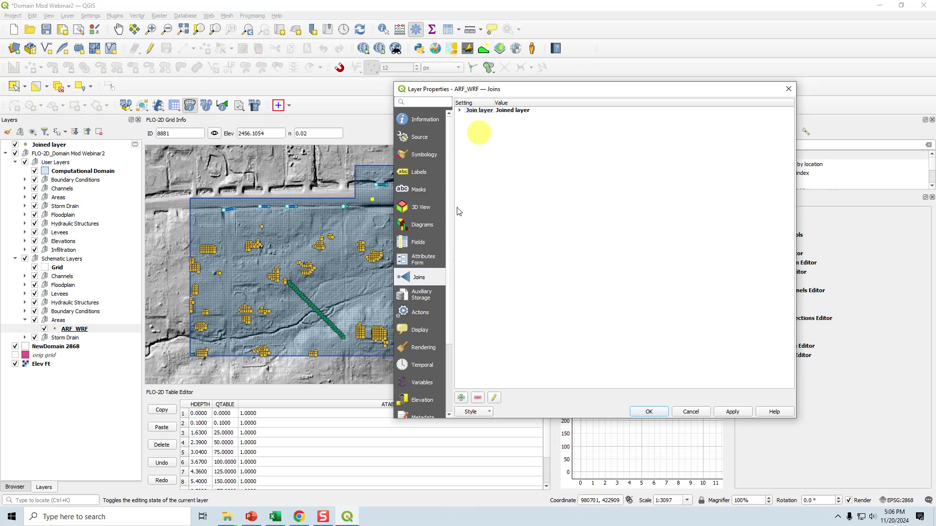
left_click(478, 399)
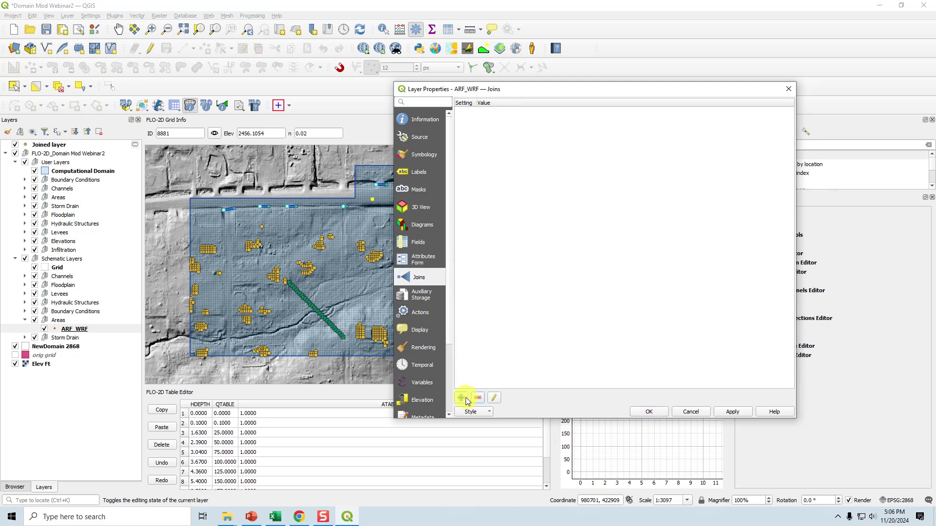
left_click(654, 415)
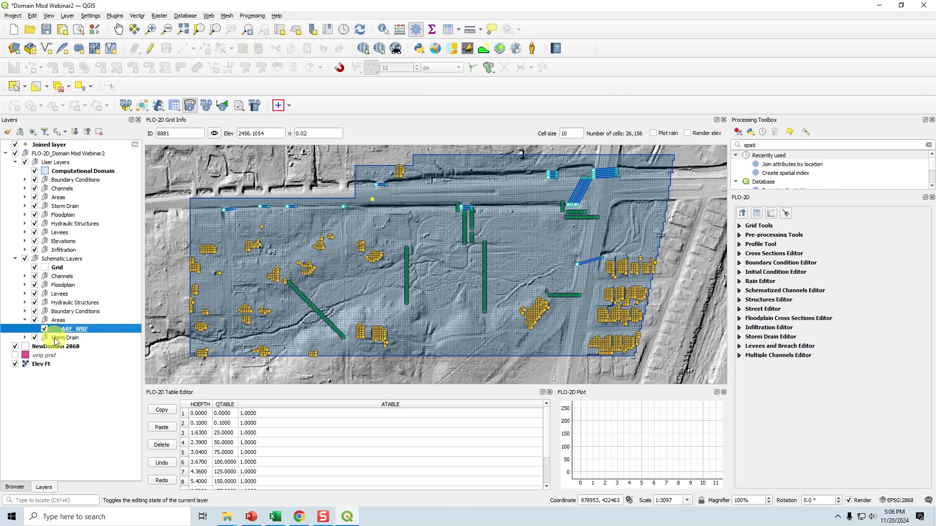
- Remove the temporary Joined layer from the project and collapse the schematic Areas group
right_click(45, 147)
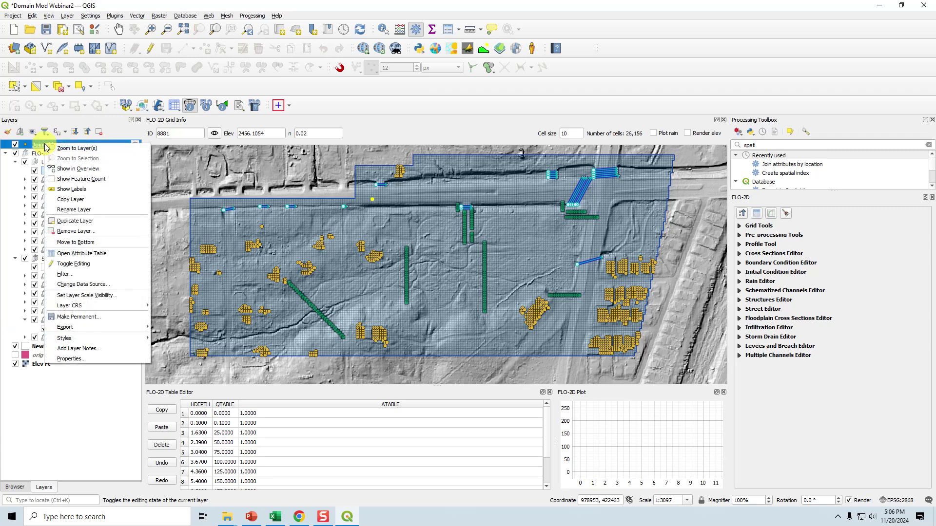
left_click(75, 231)
left_click(451, 266)
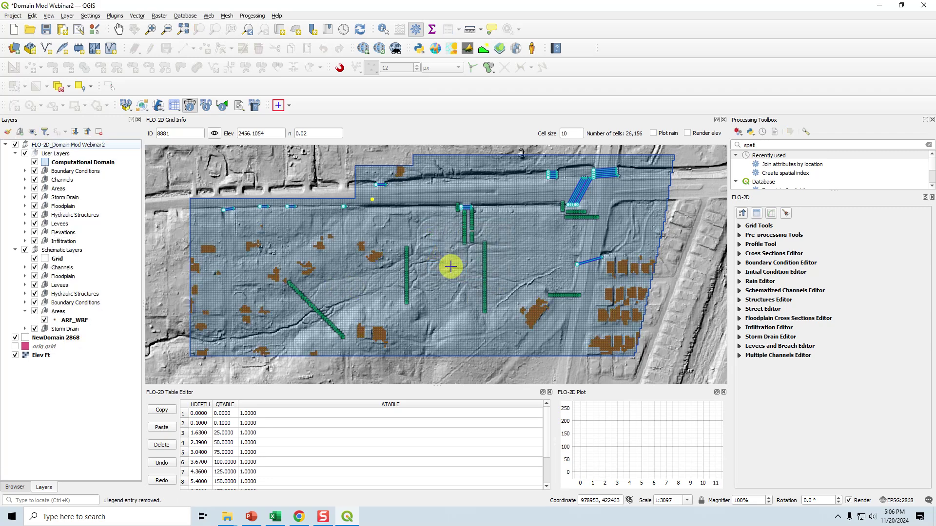
left_click(57, 321)
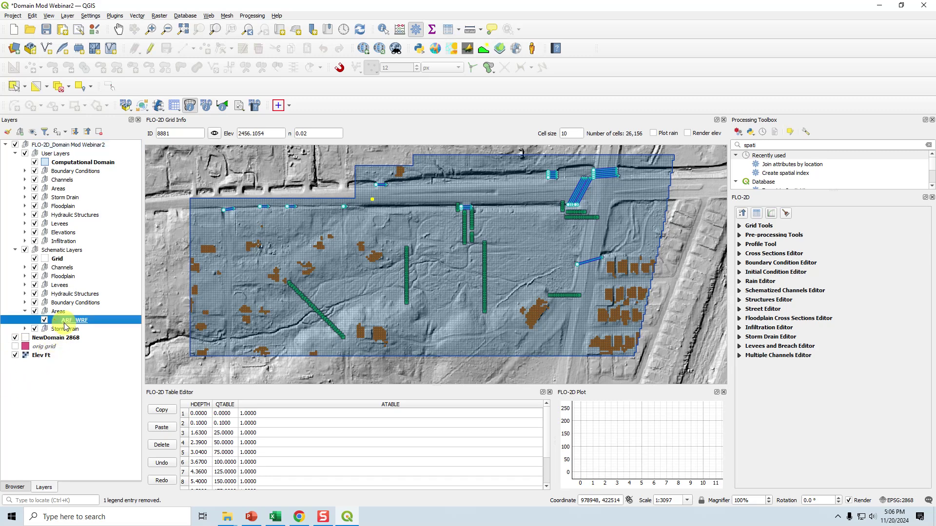
left_click(24, 312)
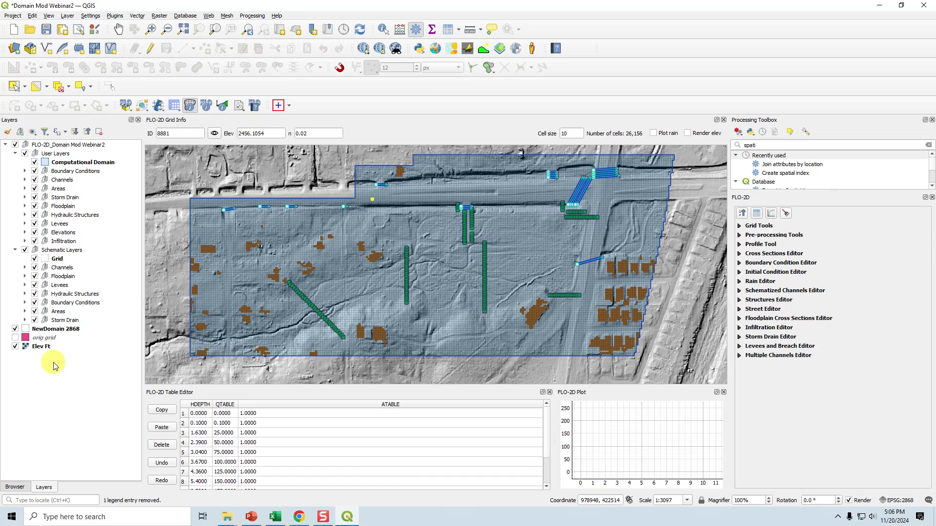
- Show the orig grid layer on the map
left_click(47, 339)
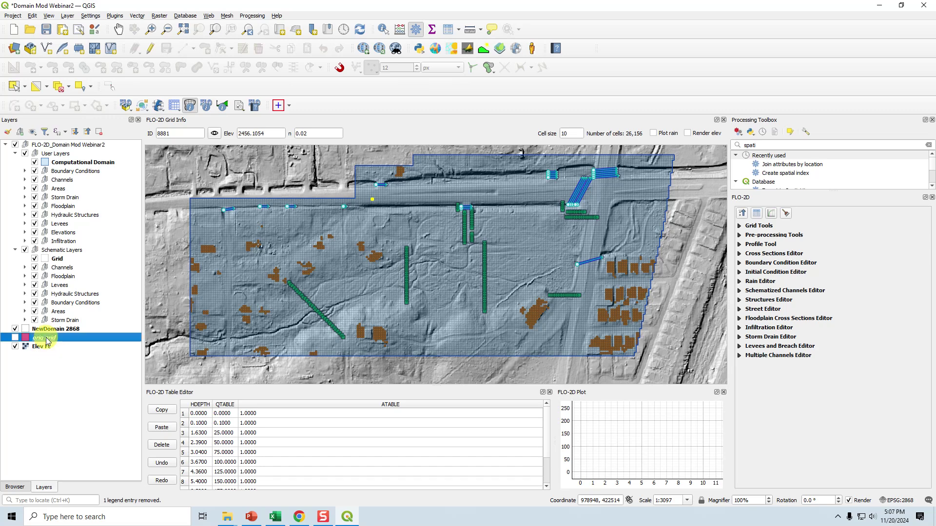
left_click(16, 338)
left_click(15, 338)
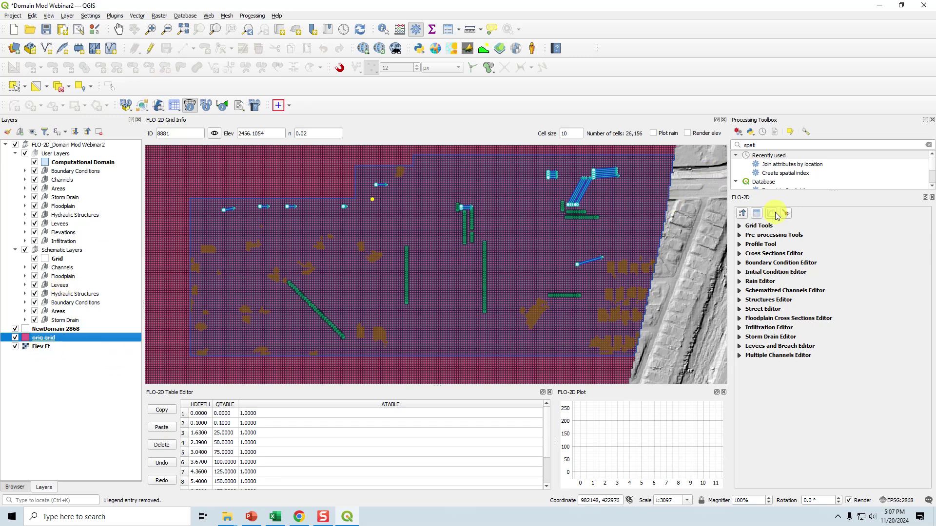
double_click(781, 166)
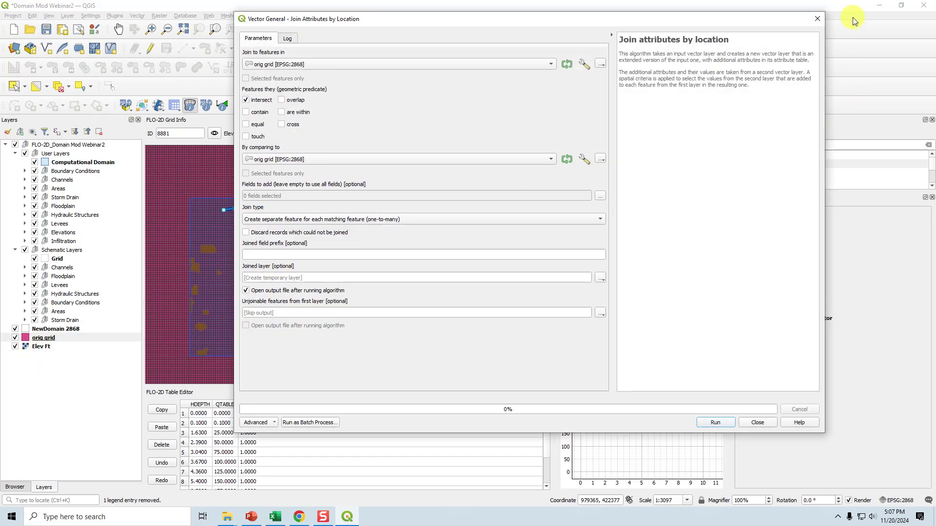
left_click(818, 19)
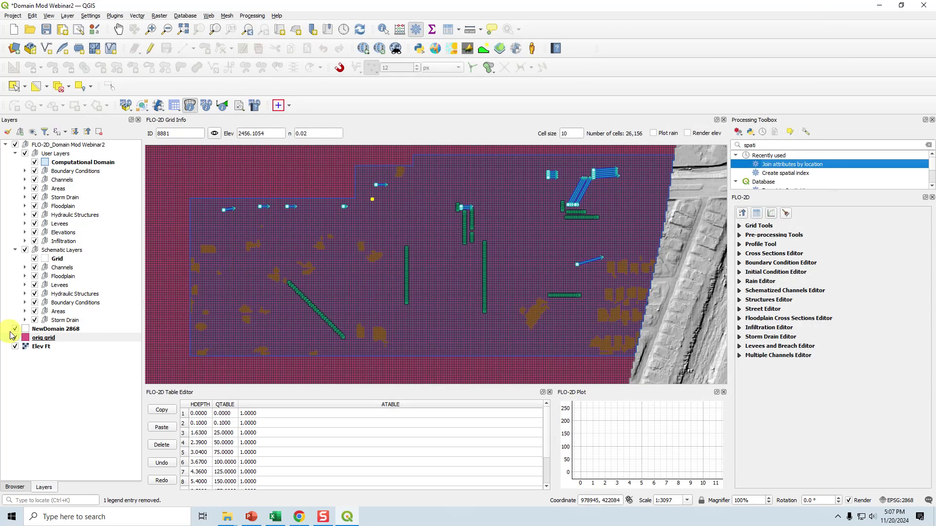
right_click(50, 339)
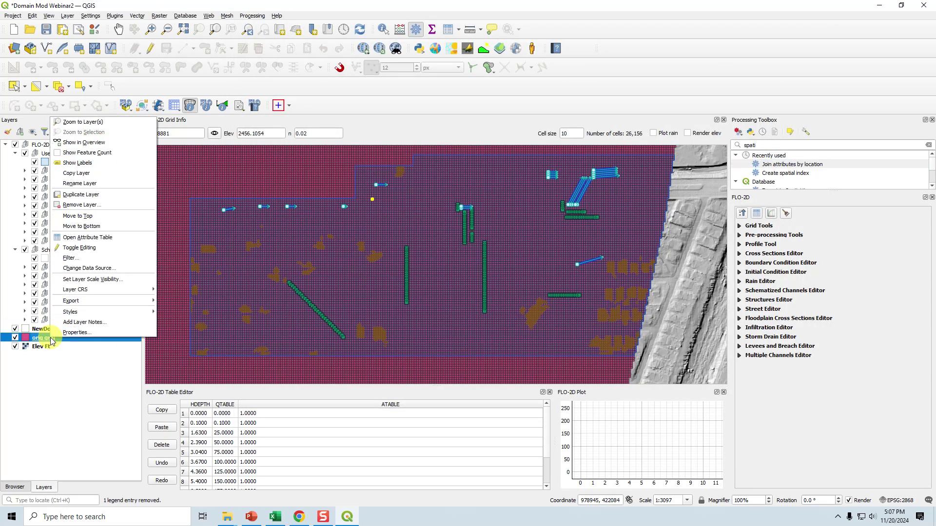
left_click(78, 410)
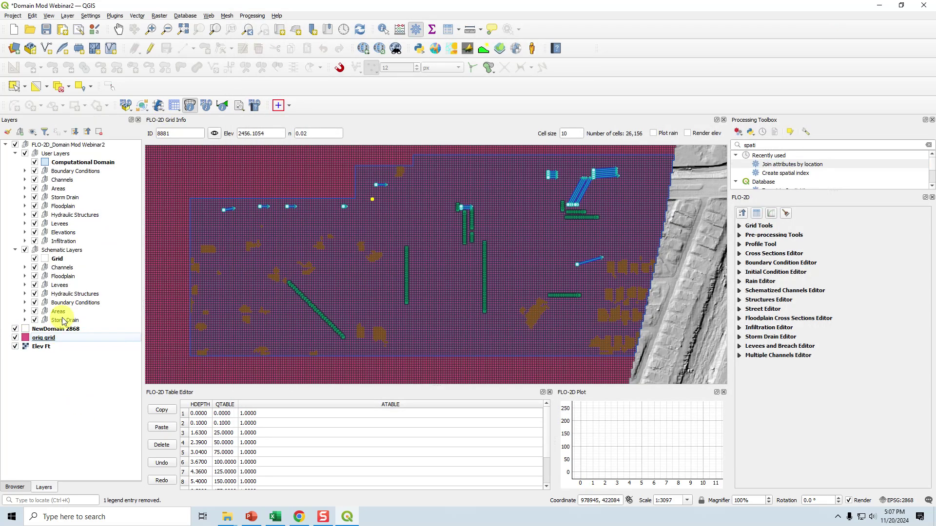
- Change the FLO-2D settings to list all the layer and table groups, then collapse the User Layers and Schematic Layers groups
left_click(159, 106)
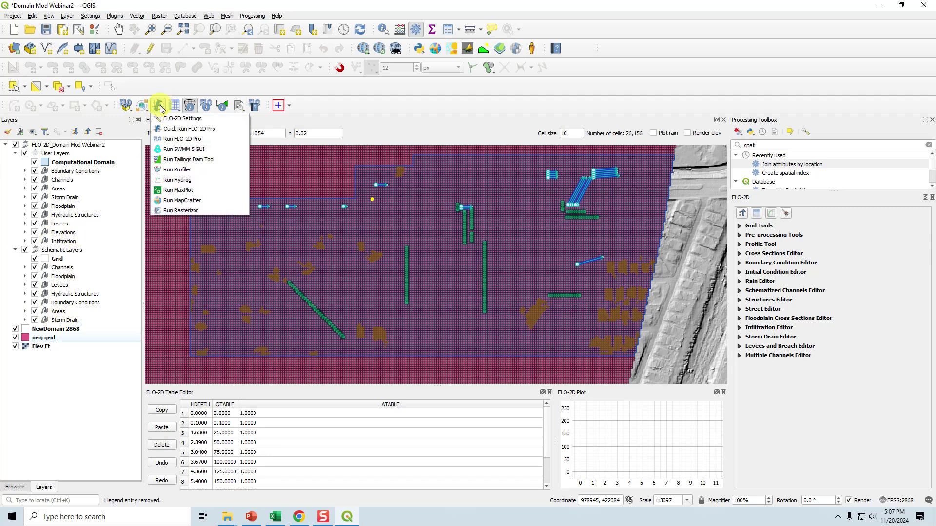
left_click(165, 118)
left_click(410, 268)
left_click(532, 268)
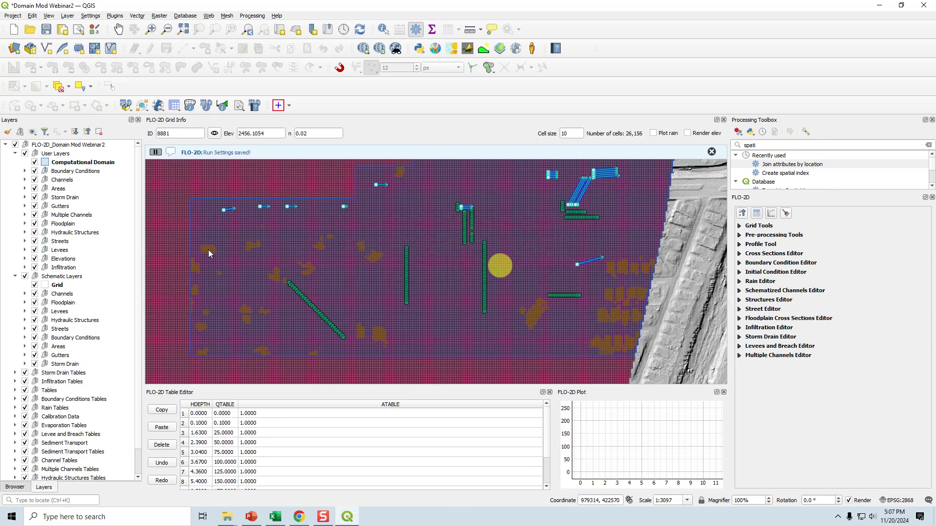
left_click(15, 153)
left_click(15, 162)
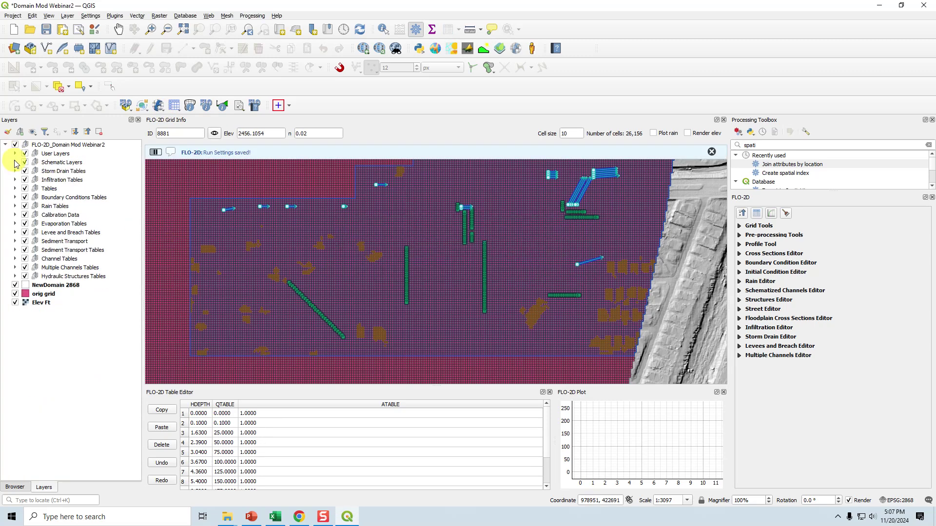
- Examine the attribute table of the Cells SCS layer in the Infiltration Tables group and close it
left_click(33, 180)
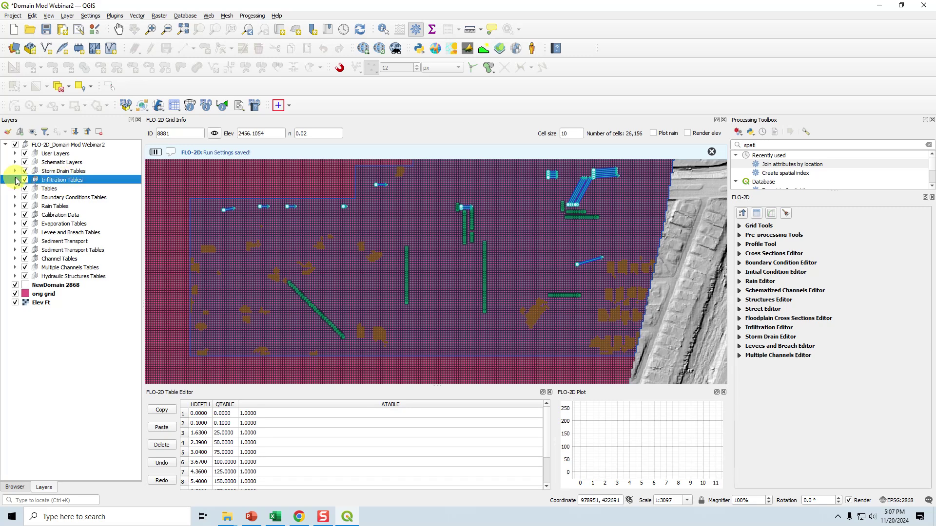
left_click(15, 180)
left_click(46, 207)
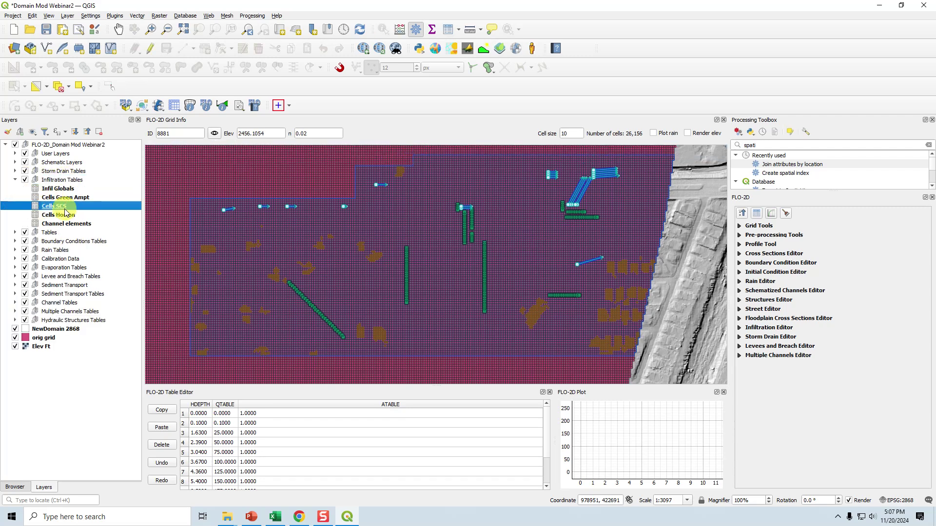
right_click(68, 212)
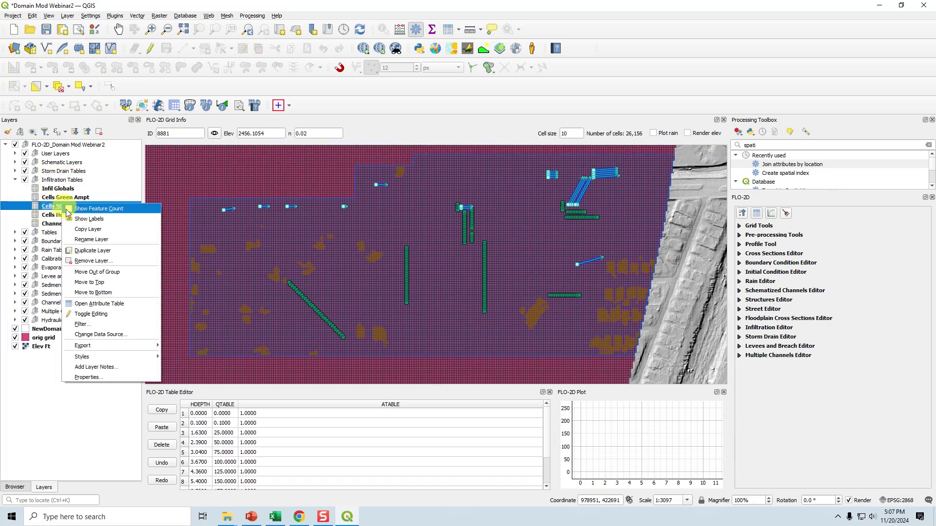
left_click(93, 303)
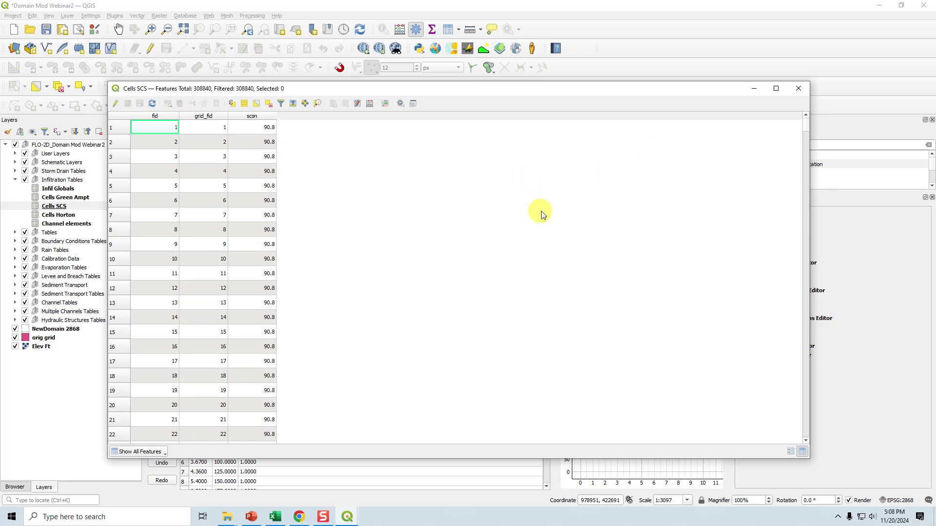
left_click(795, 92)
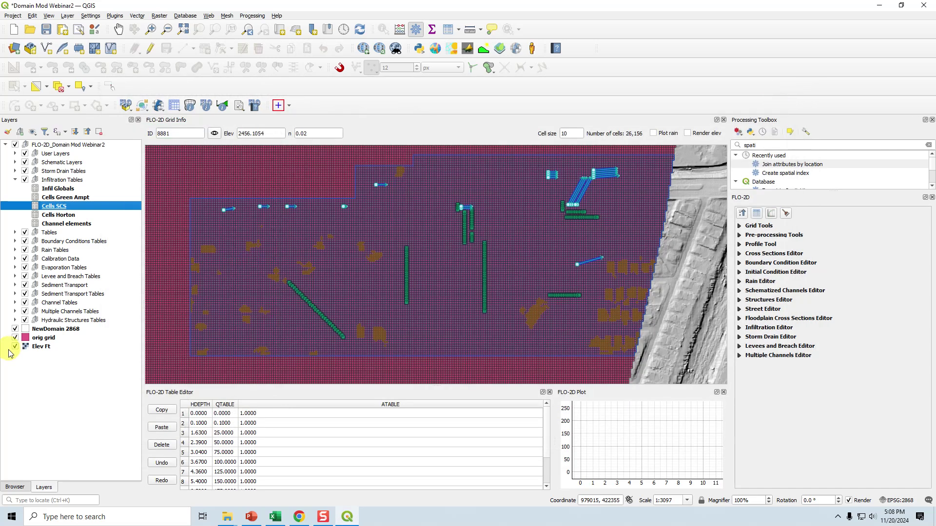
- Start a new join on the orig grid layer with Cells SCS as the join layer
left_click(40, 340)
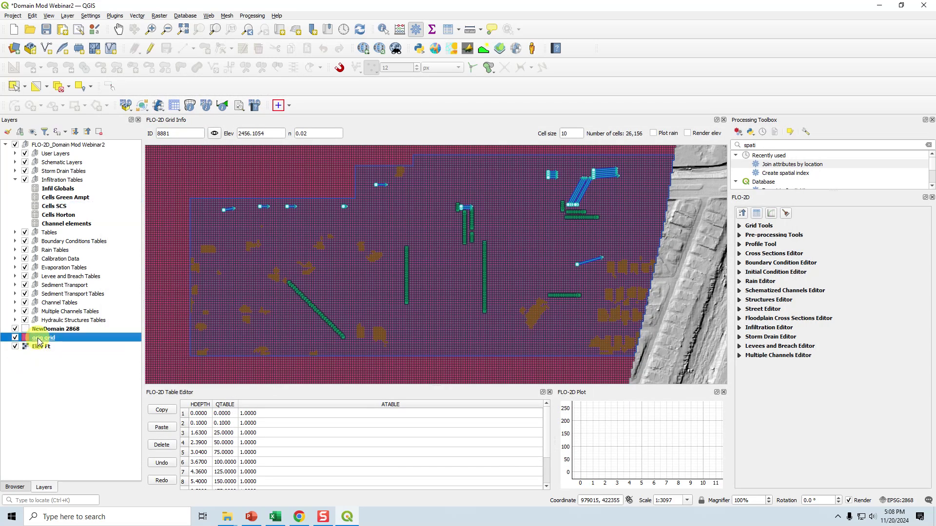
double_click(39, 341)
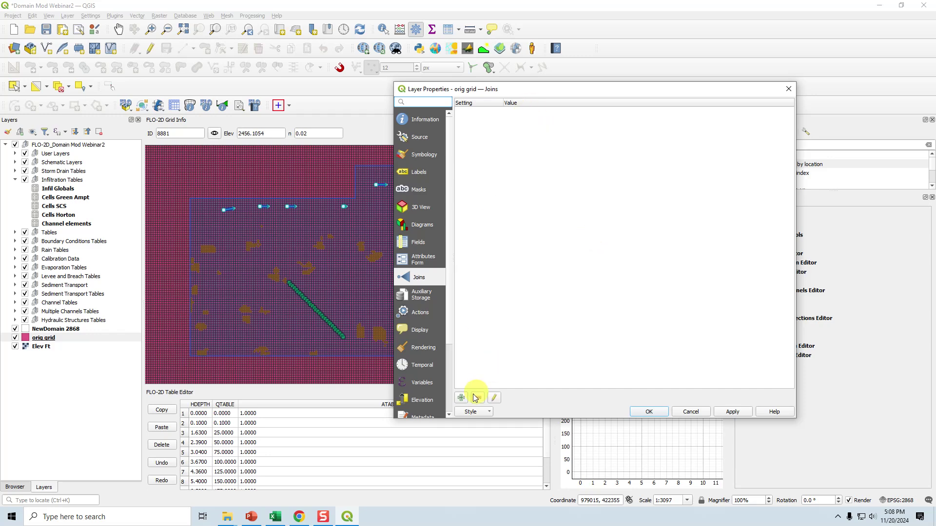
left_click(461, 398)
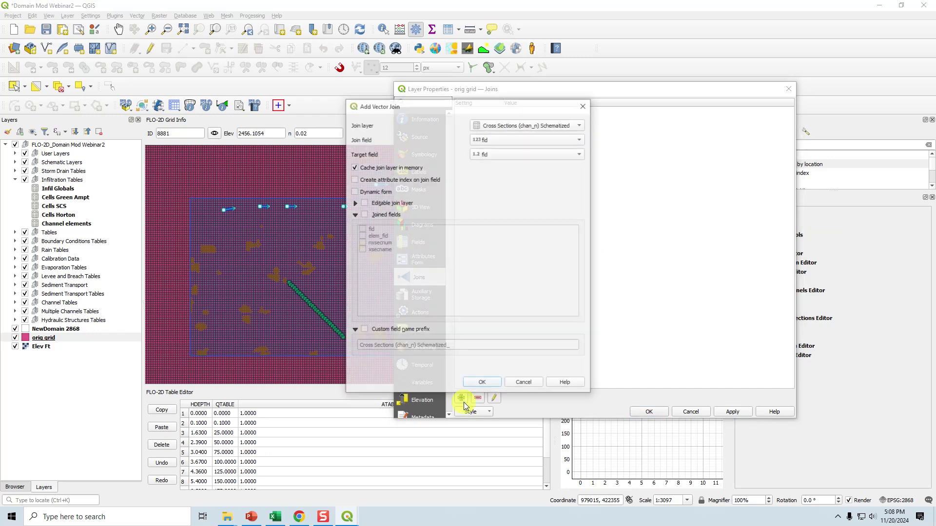
left_click(493, 129)
type("ce")
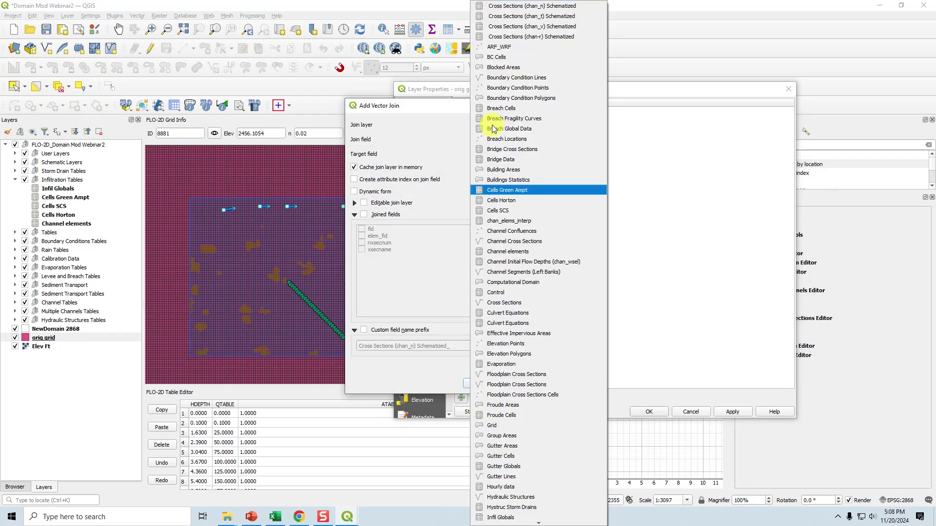
key("Down")
key("Down")
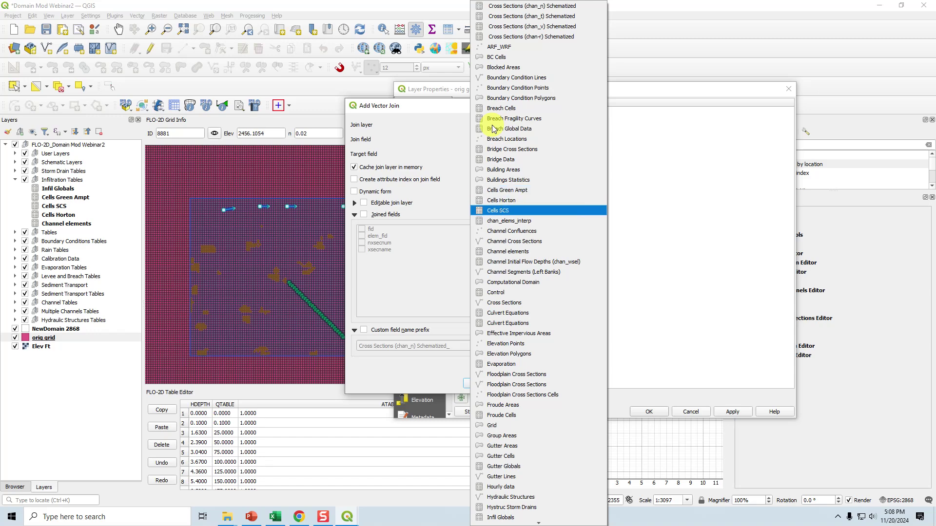
key("Return")
- Match join field grid_fid to target field fid, limit the joined fields to scsn, and apply the join to orig grid
left_click(485, 139)
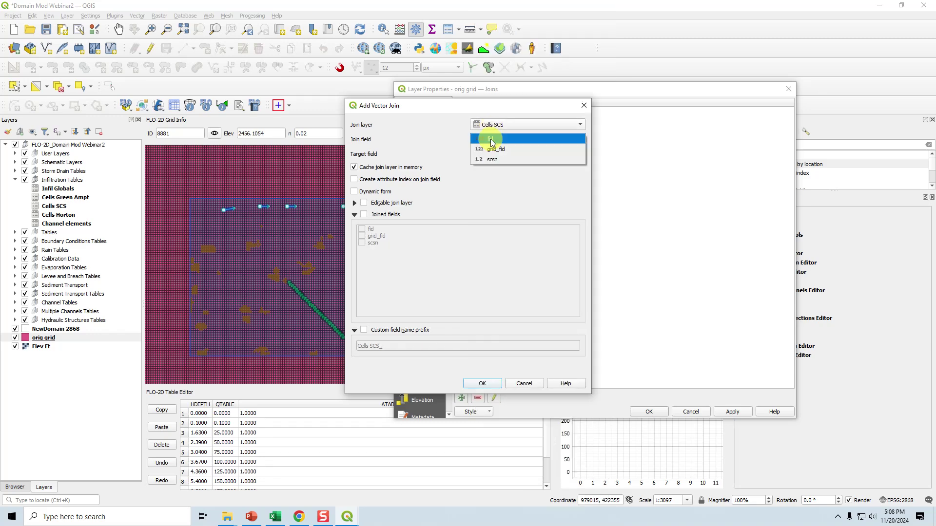
left_click(497, 146)
left_click(498, 155)
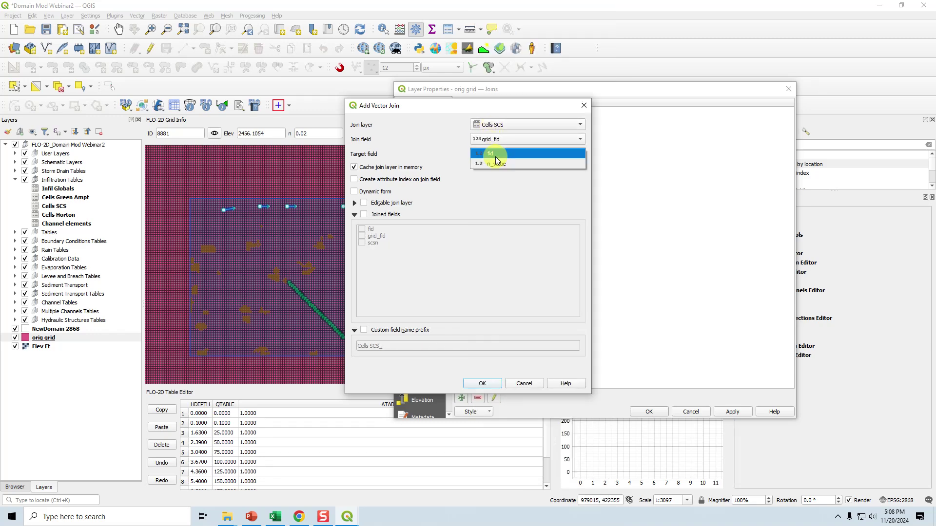
left_click(496, 155)
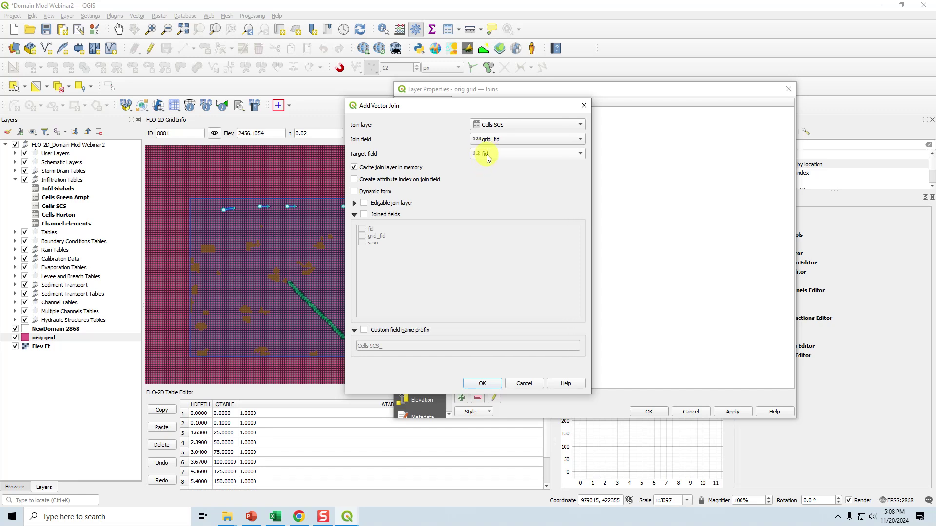
left_click(364, 215)
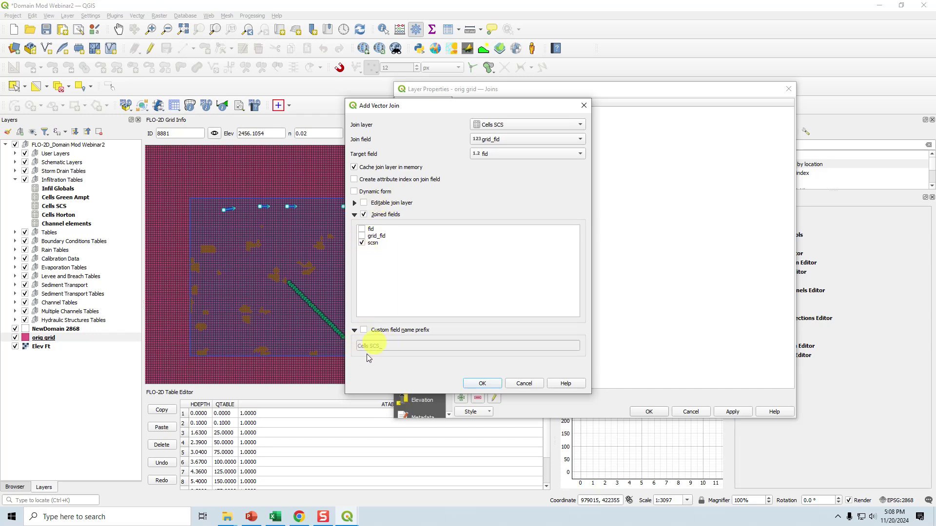
left_click(485, 384)
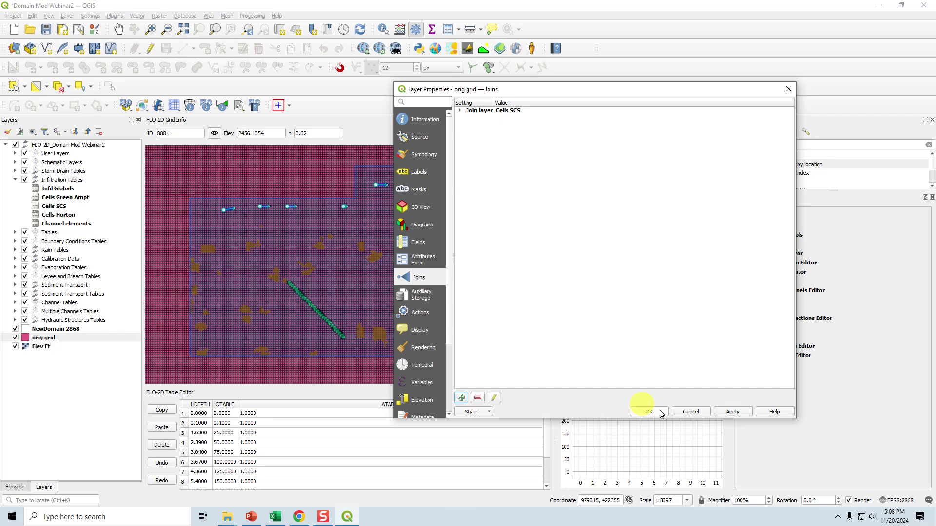
left_click(640, 414)
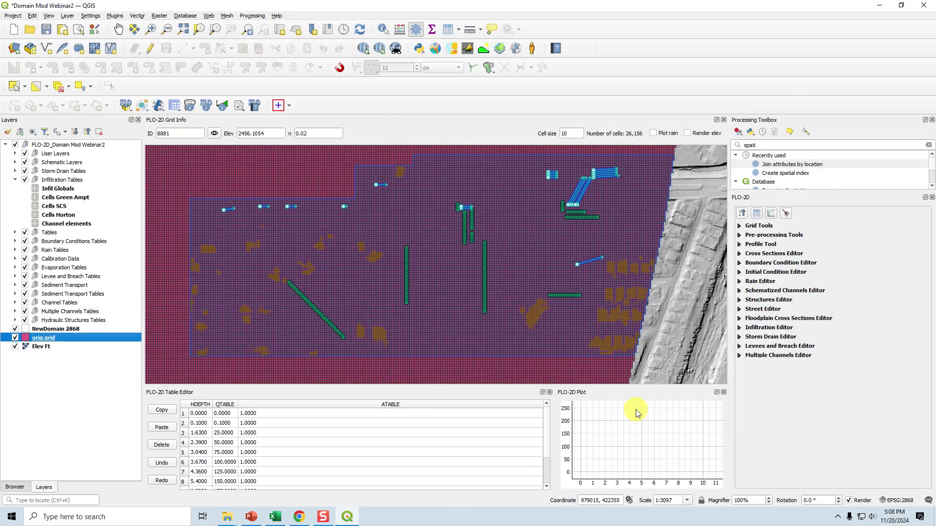
- Set up Select by Location to select features from orig grid using only the "are within" predicate
scroll(305, 313, "down", 2)
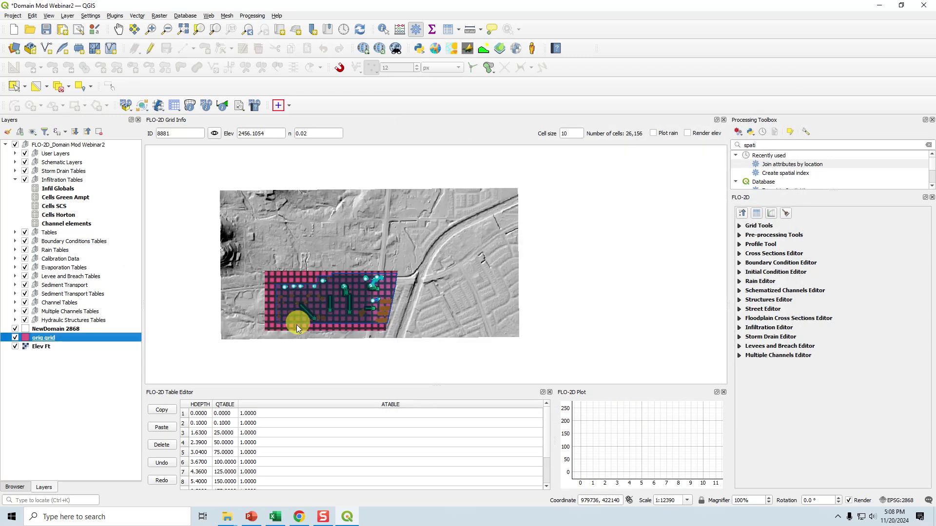
left_click_drag(282, 321, 369, 264)
scroll(382, 248, "up", 1)
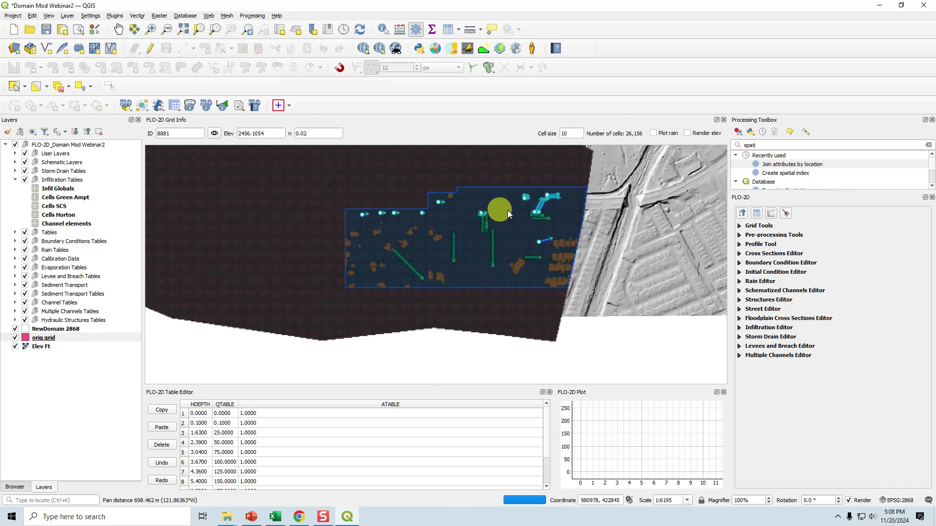
left_click_drag(502, 210, 444, 239)
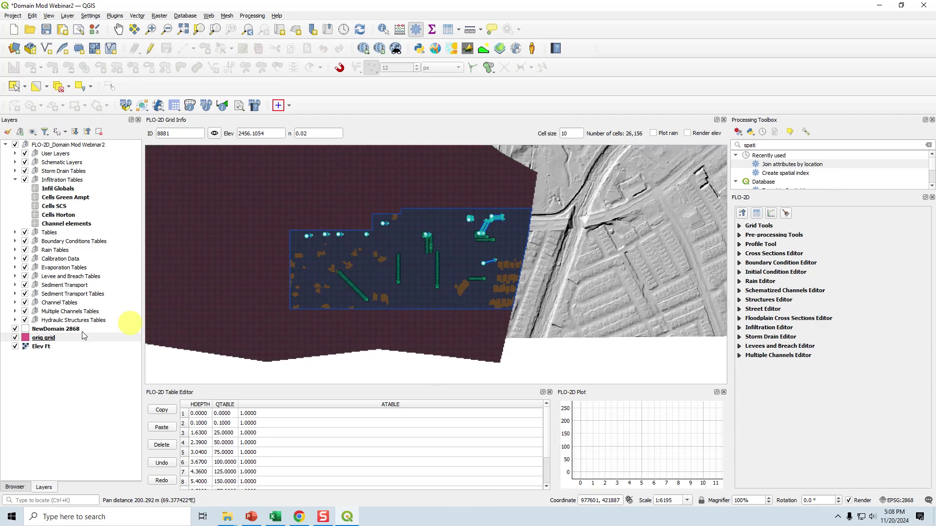
left_click(83, 88)
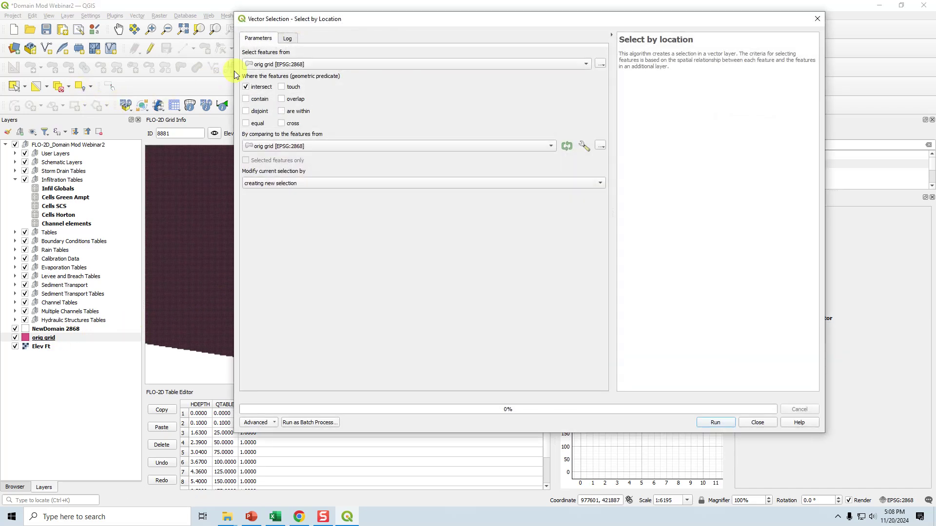
left_click(262, 87)
left_click(294, 66)
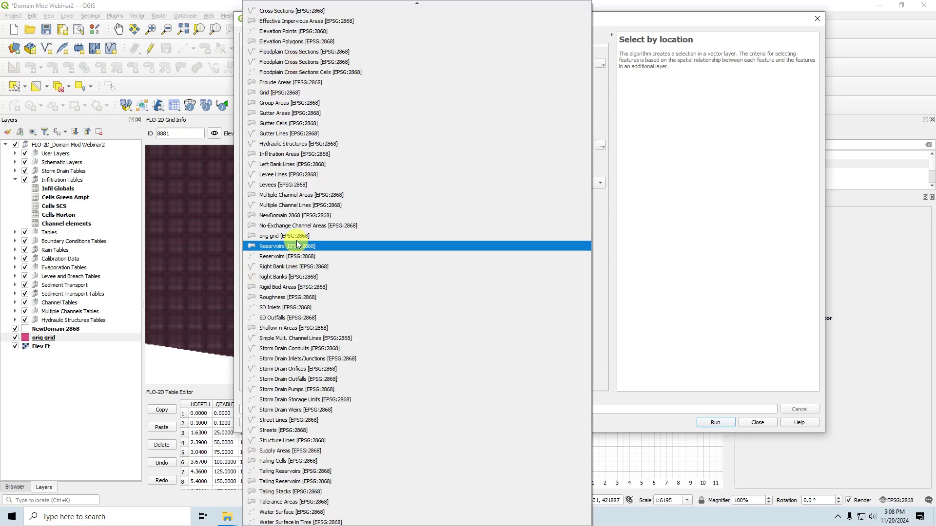
left_click(268, 236)
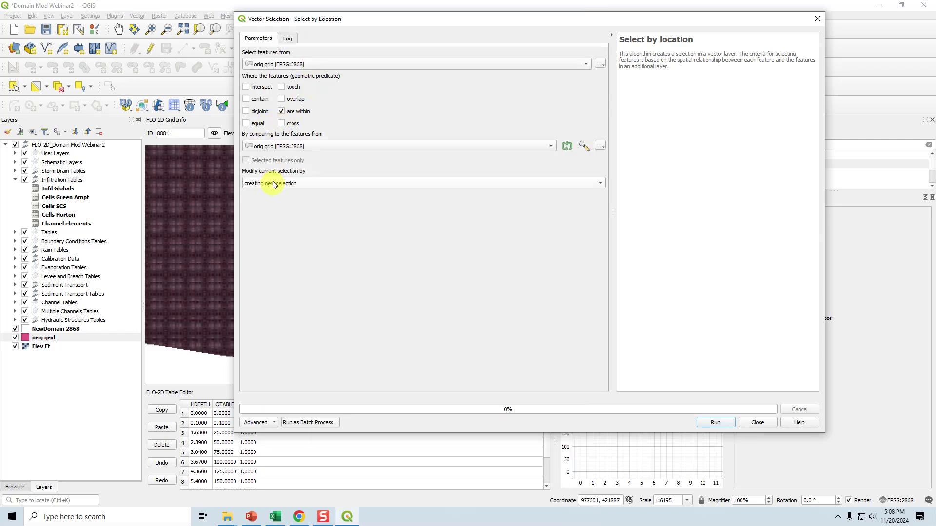
- Compare against the NewDomain 2868 layer, run the selection as a new selection and close the tool
left_click(282, 146)
key("Up")
key("Up")
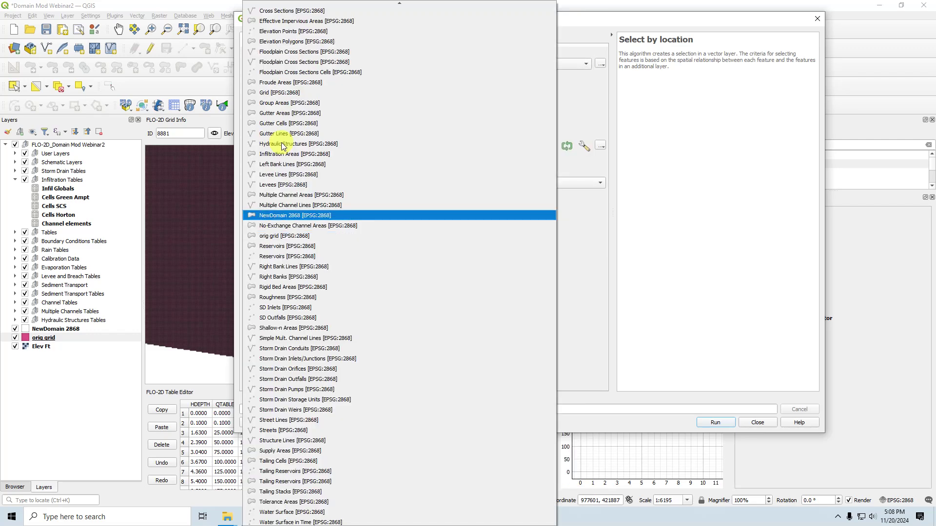
key("Return")
left_click(719, 423)
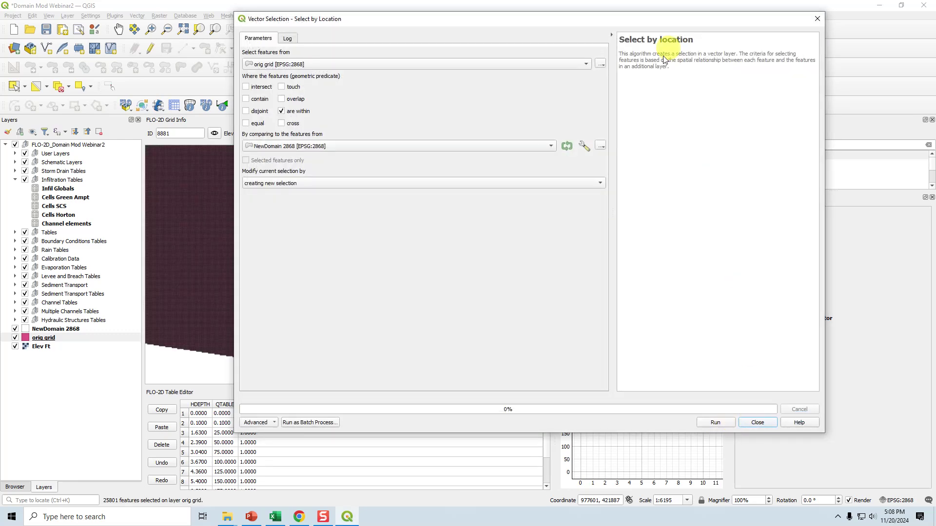
left_click(758, 423)
- Replace the orig grid selection with the cells outside the new domain by inverting it
scroll(388, 216, "up", 2)
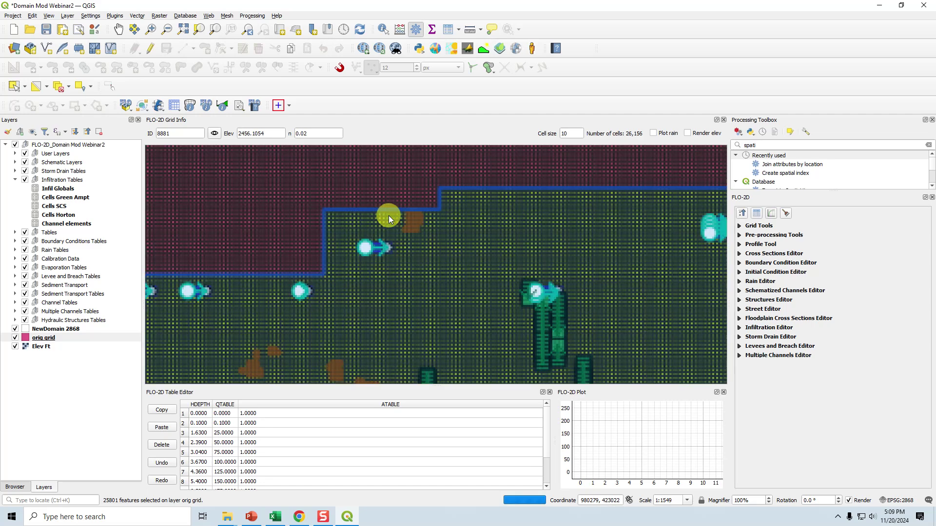
scroll(441, 209, "down", 2)
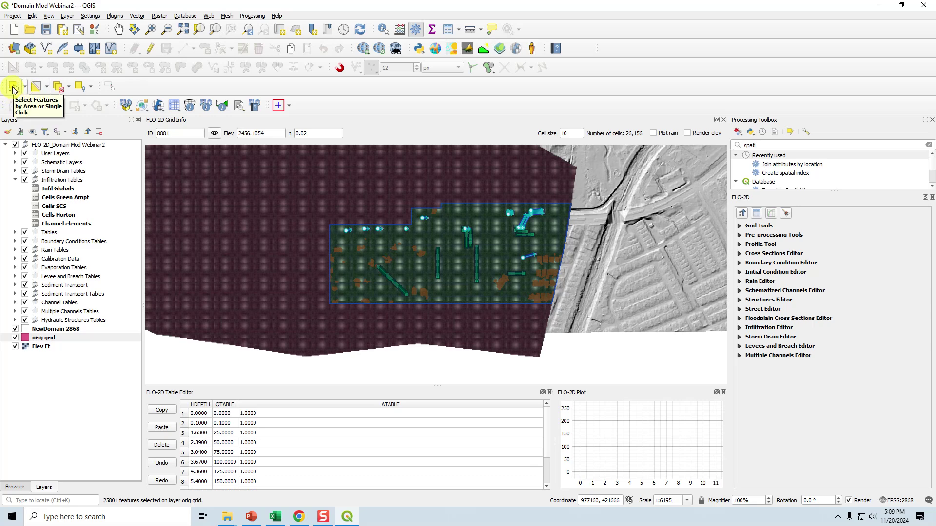
key("ctrl+a")
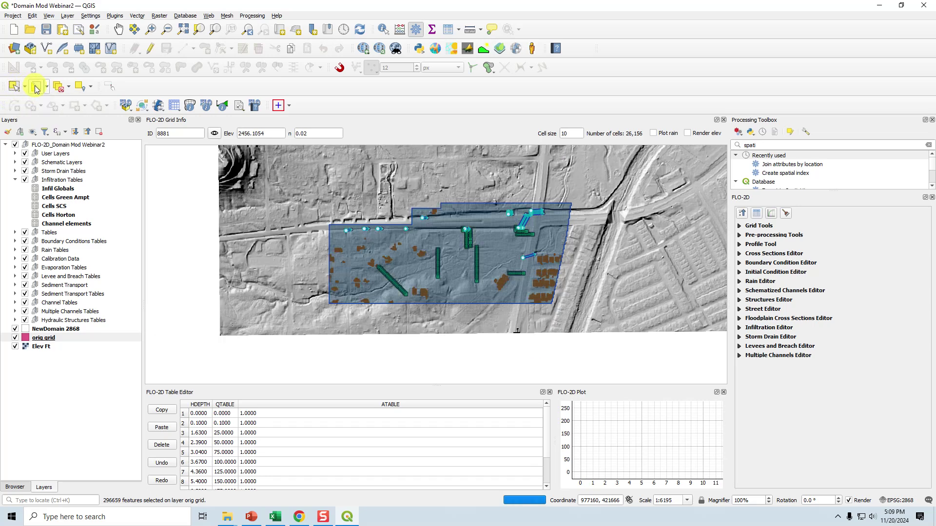
- Delete the selected orig grid cells outside the new domain and save the layer edits
left_click(43, 340)
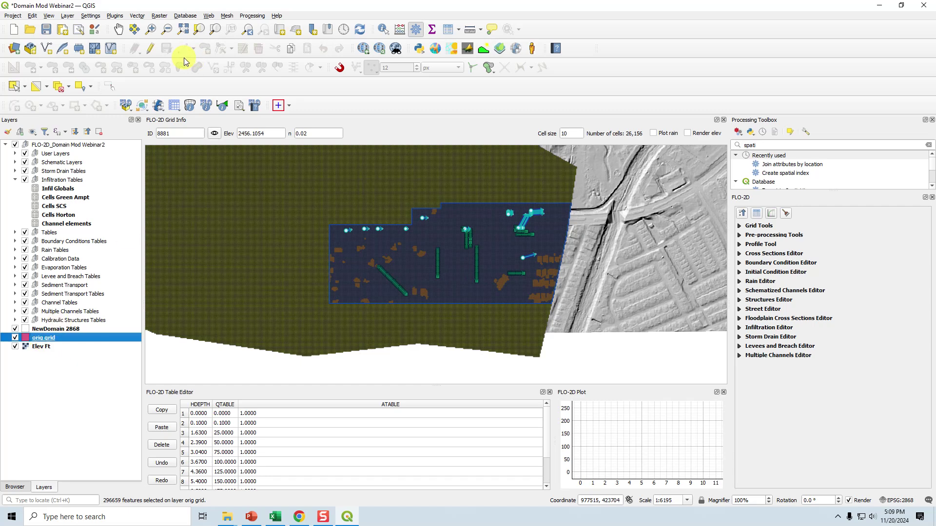
left_click(154, 51)
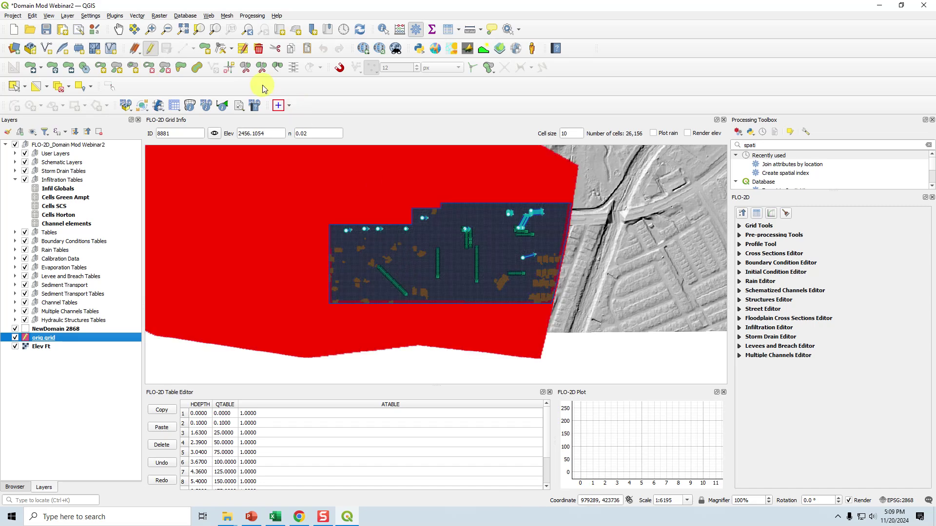
left_click(259, 50)
left_click(505, 270)
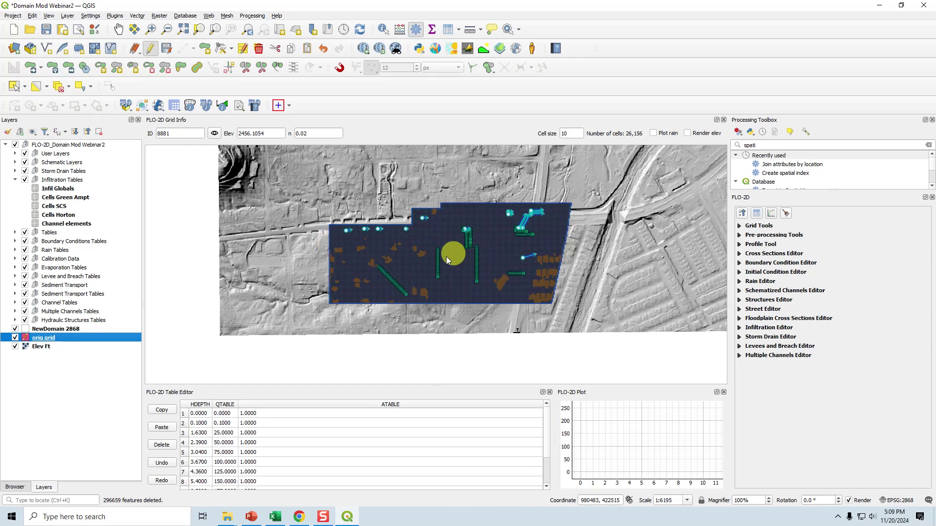
left_click(152, 50)
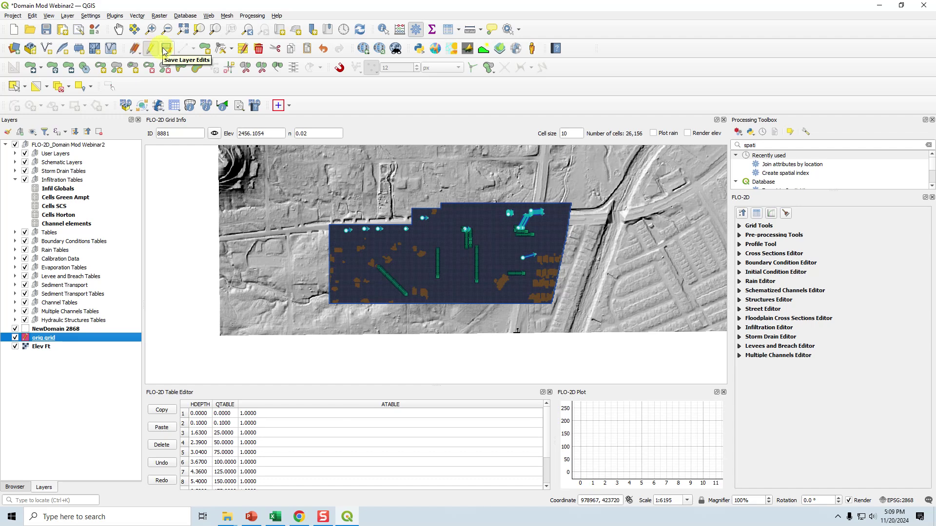
left_click(150, 48)
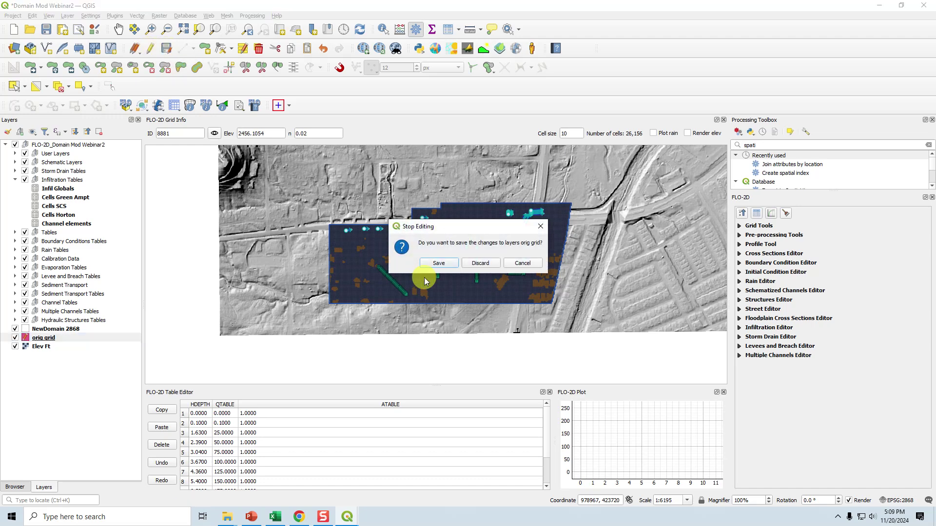
left_click(439, 264)
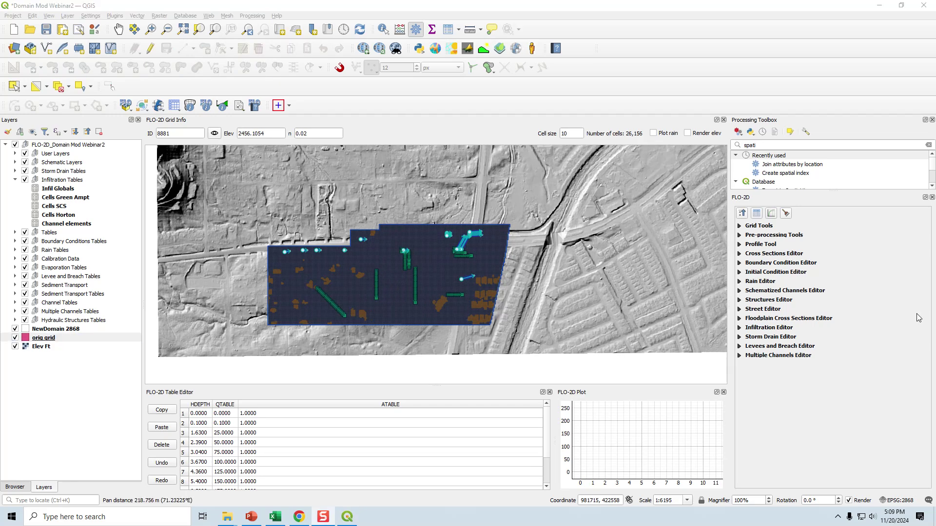
- Calculate SCS curve numbers from the orig grid polygon layer using the Cells SCS_scsn field, and hide the orig grid layer
left_click_drag(447, 273, 485, 242)
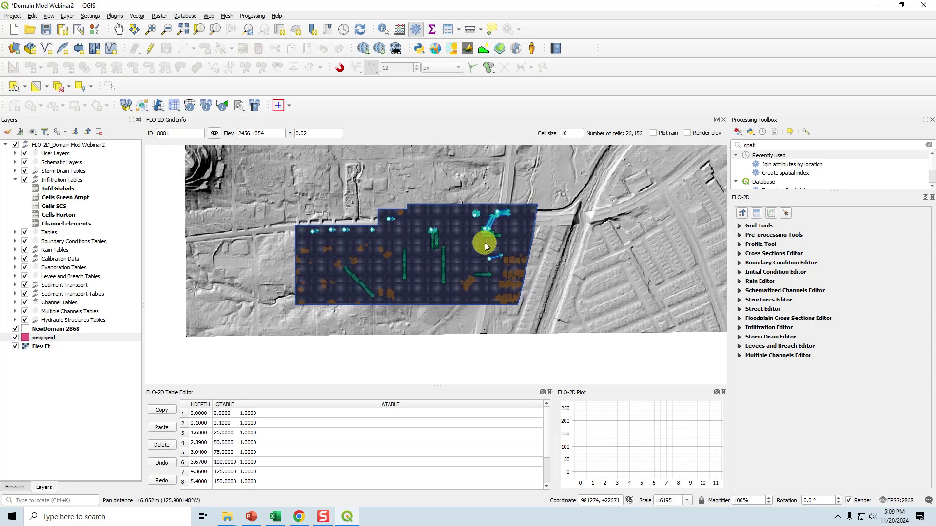
left_click(757, 331)
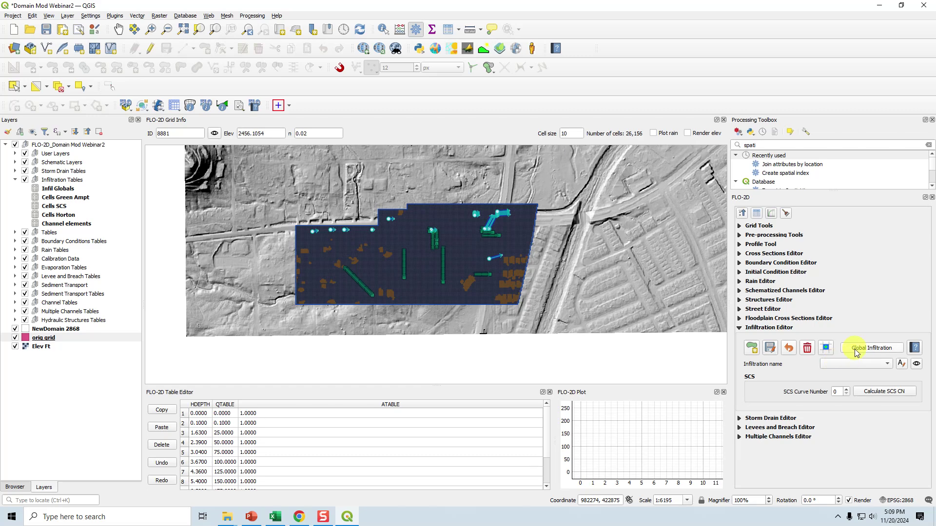
left_click(882, 391)
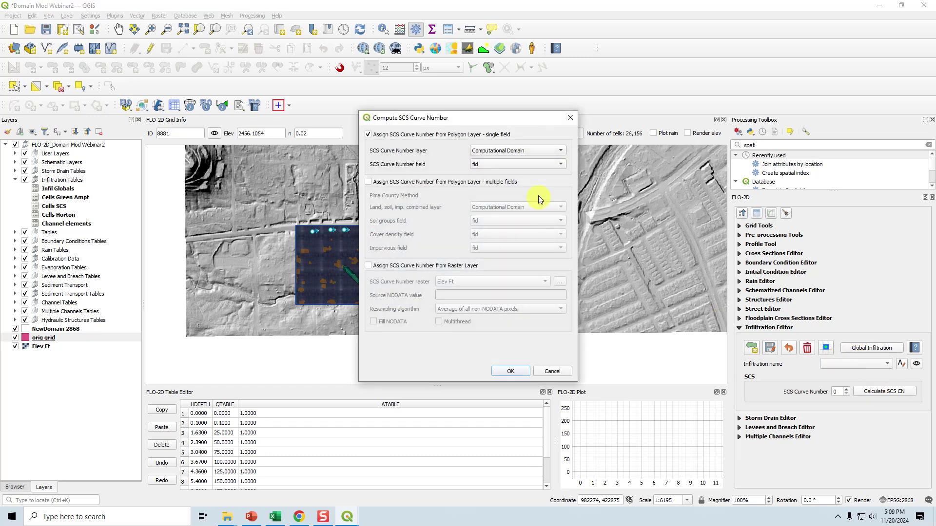
left_click(521, 152)
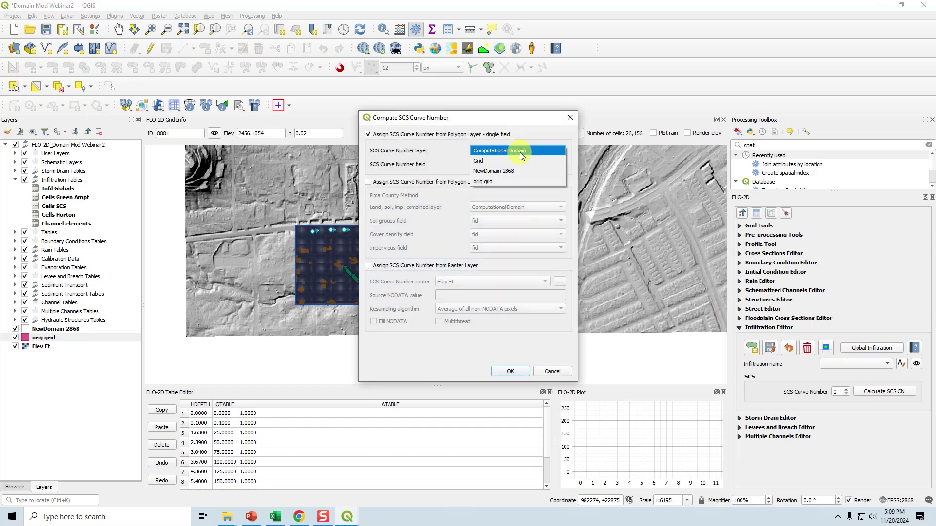
left_click(506, 182)
left_click(489, 165)
left_click(492, 168)
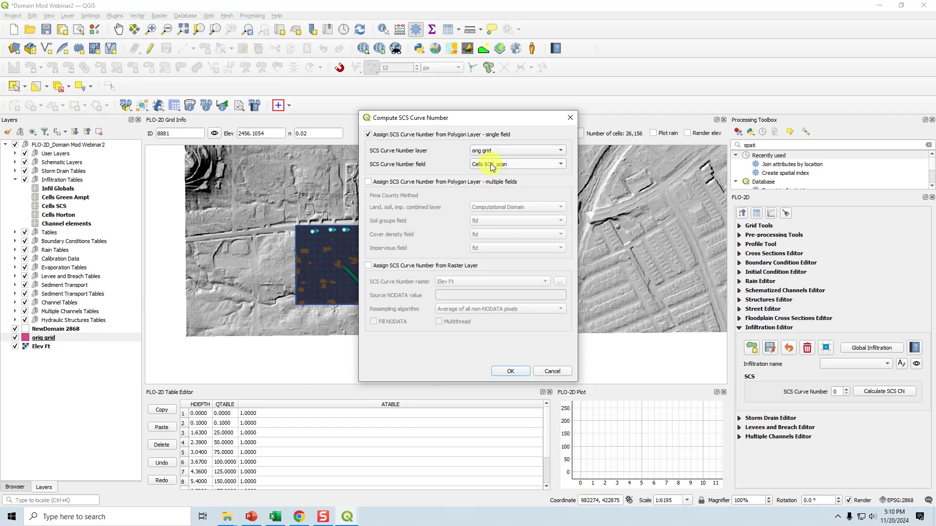
left_click(507, 372)
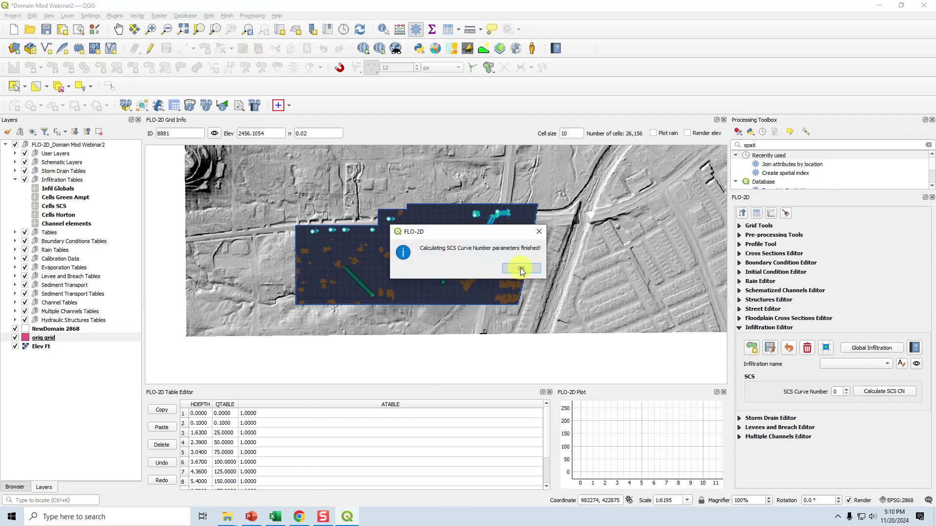
left_click(521, 270)
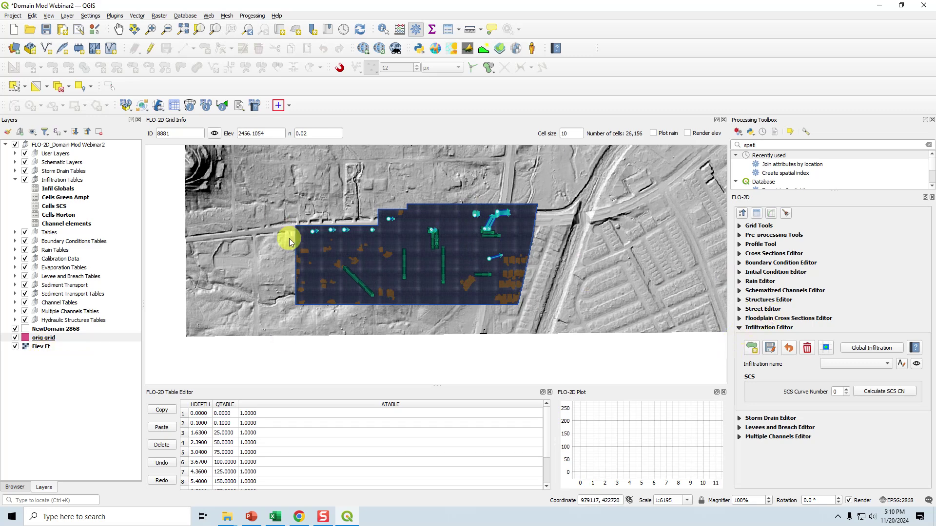
left_click(15, 338)
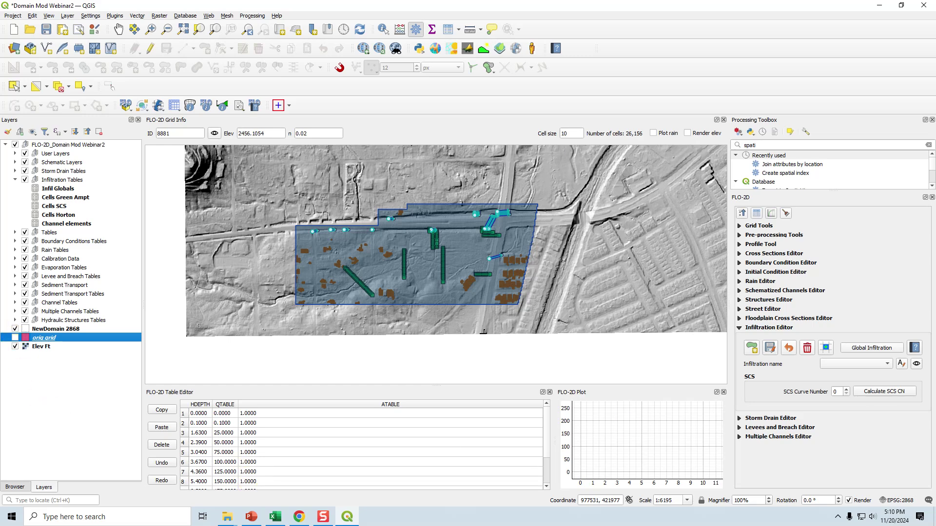
- Switch to PowerPoint and review the Complex Schema Layers, Complex Centroid Join and Export and Test Run slides
left_click(251, 517)
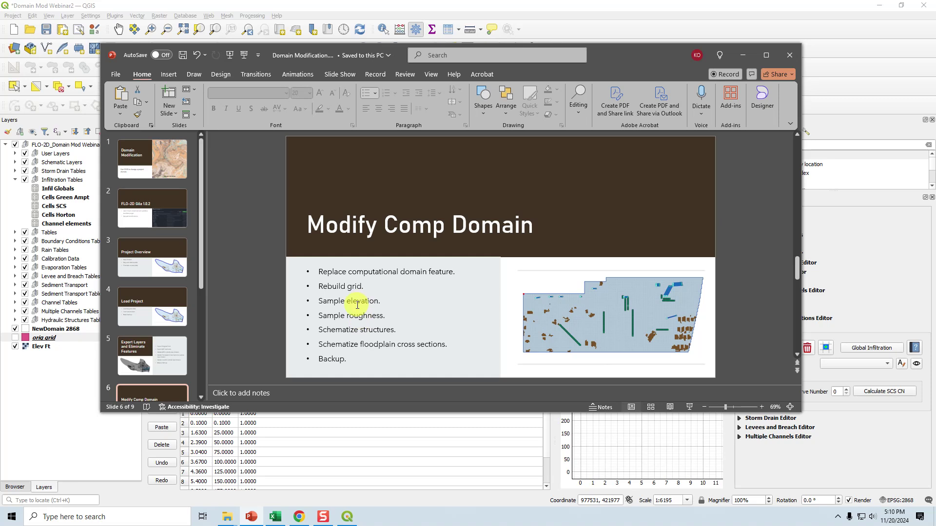
scroll(151, 373, "down", 2)
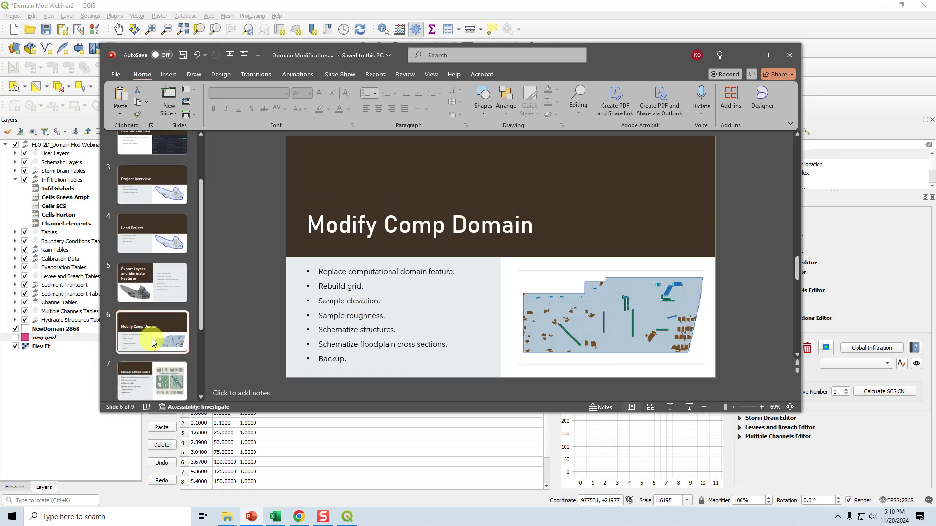
scroll(152, 343, "down", 3)
left_click(153, 305)
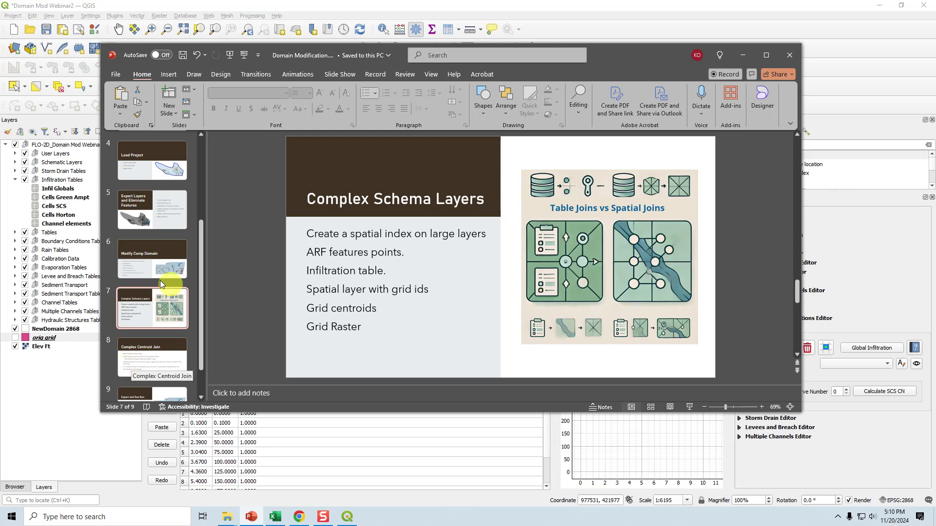
scroll(411, 288, "down", 1)
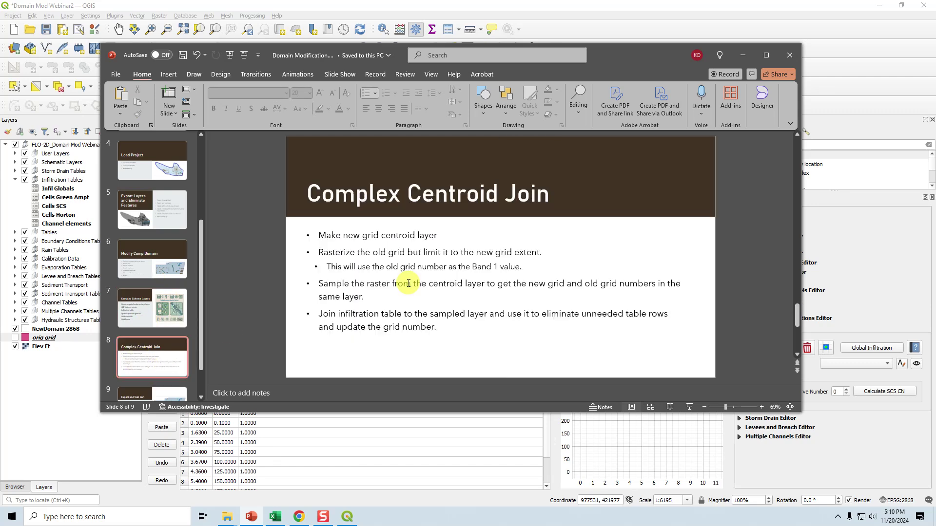
scroll(176, 358, "down", 1)
left_click(150, 372)
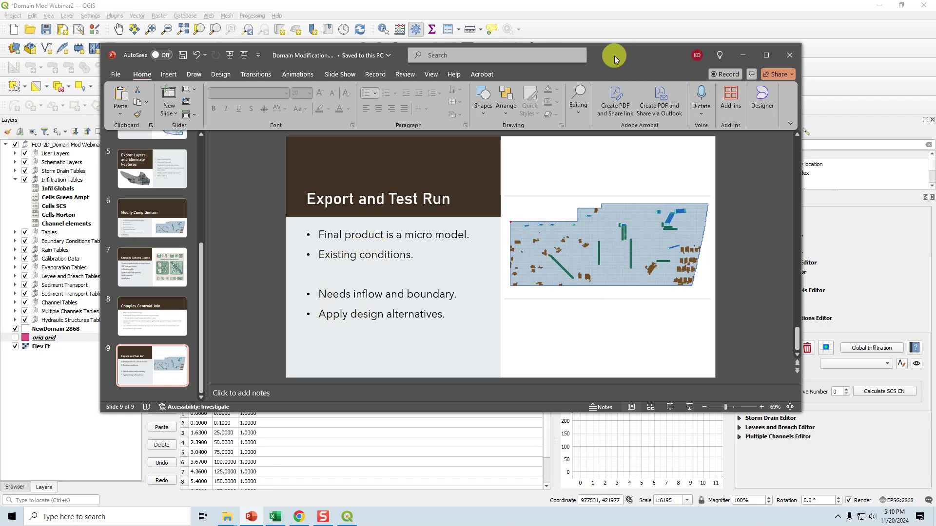
- Return to QGIS and start a FLO-2D model run, opening its directory selection
key("alt+Tab")
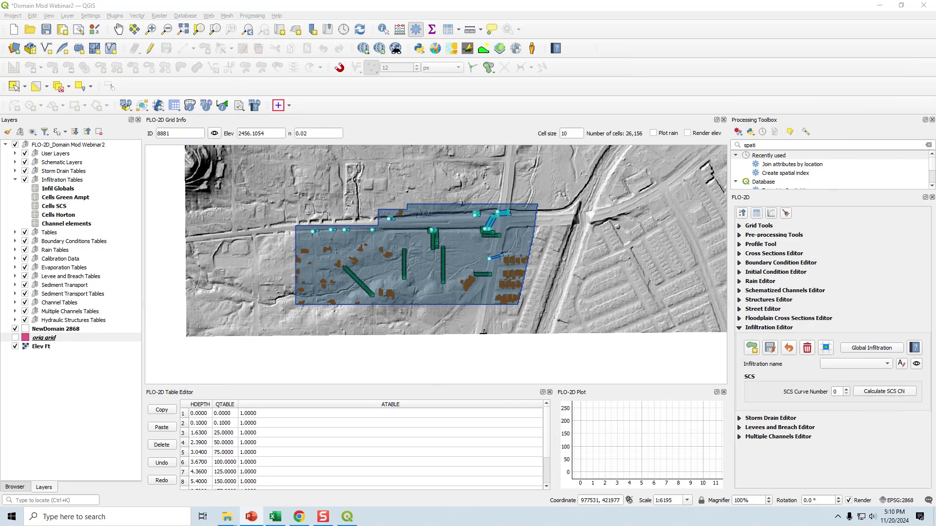
left_click(162, 105)
left_click(165, 119)
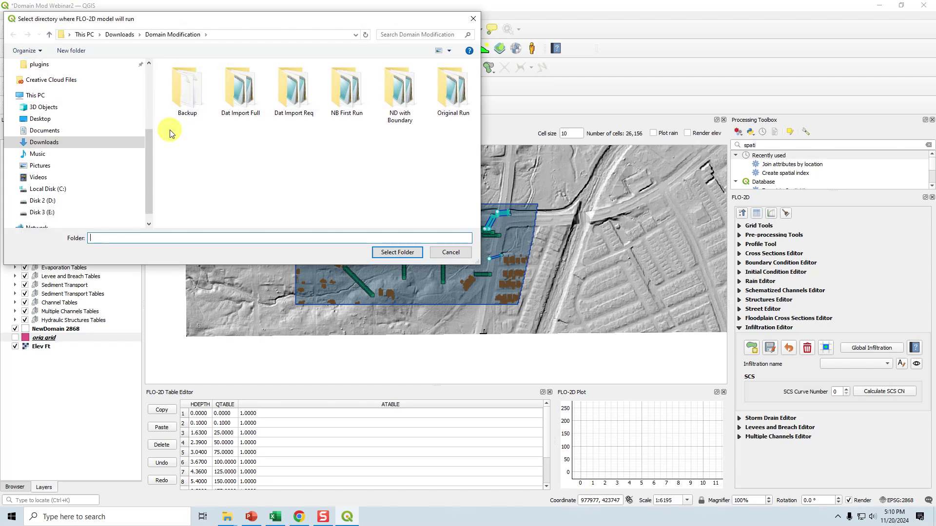
- Switch to File Explorer and delete all files in the NB First Run folder under Domain Modification
left_click(228, 517)
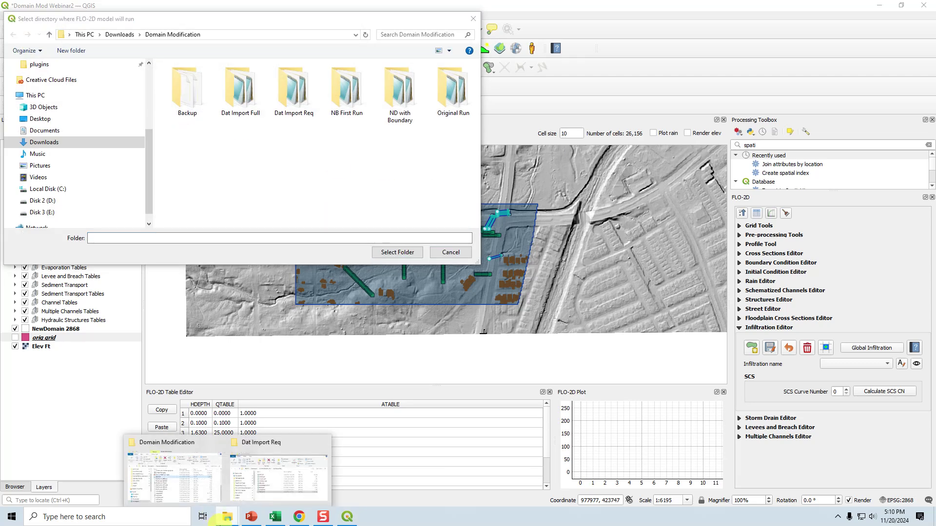
left_click(193, 497)
scroll(659, 204, "up", 5)
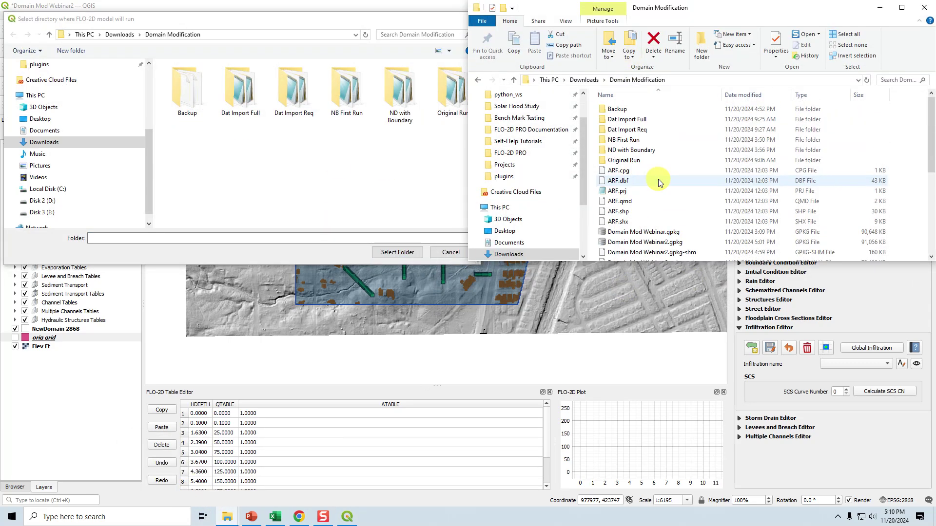
double_click(634, 141)
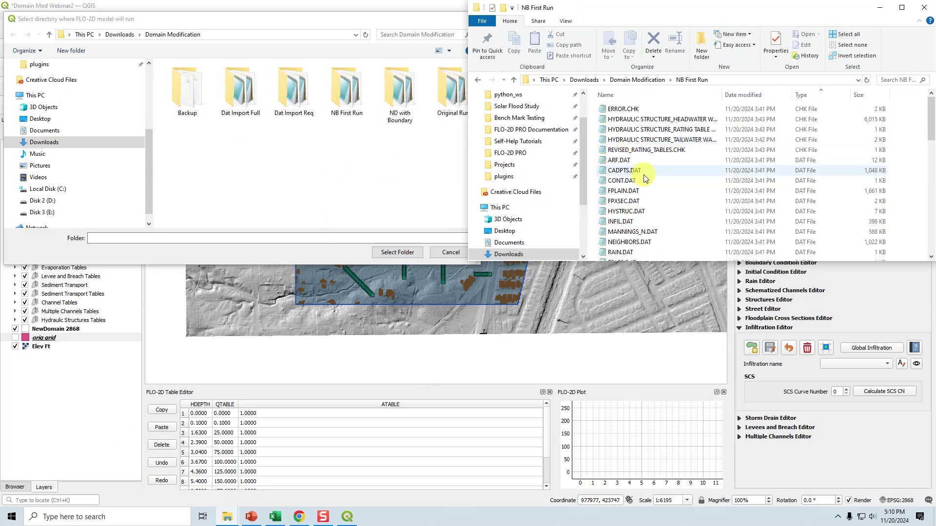
key("ctrl+a")
key("Delete")
key("Return")
- Delete everything in the ND with Boundary folder and minimize File Explorer
left_click(644, 80)
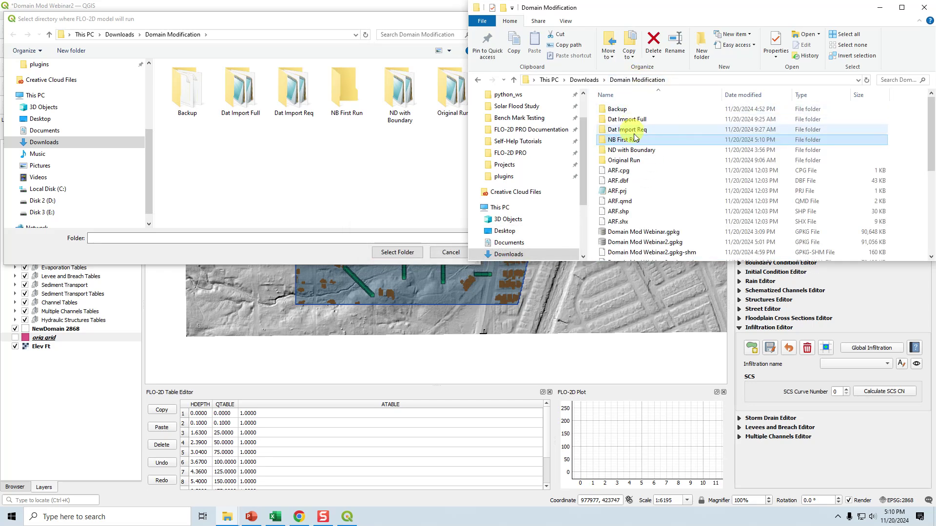
double_click(634, 150)
key("ctrl+a")
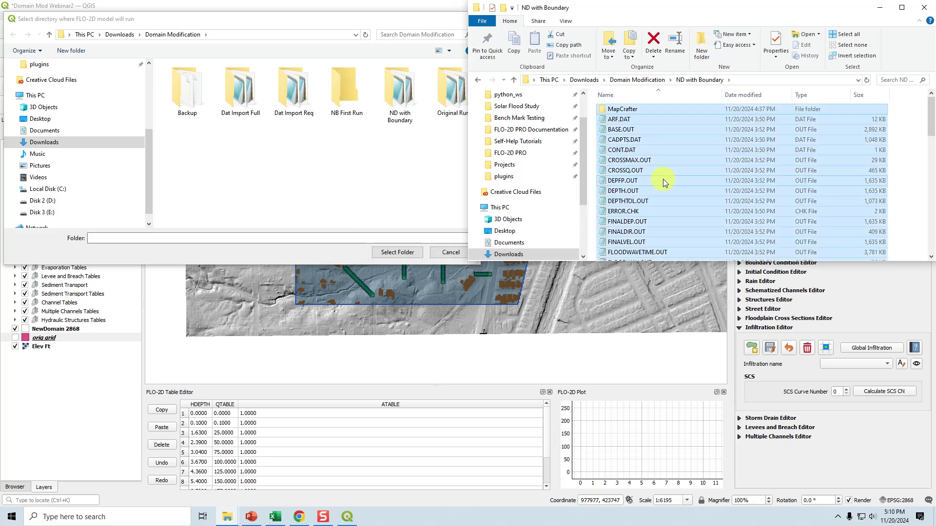
key("Delete")
key("Return")
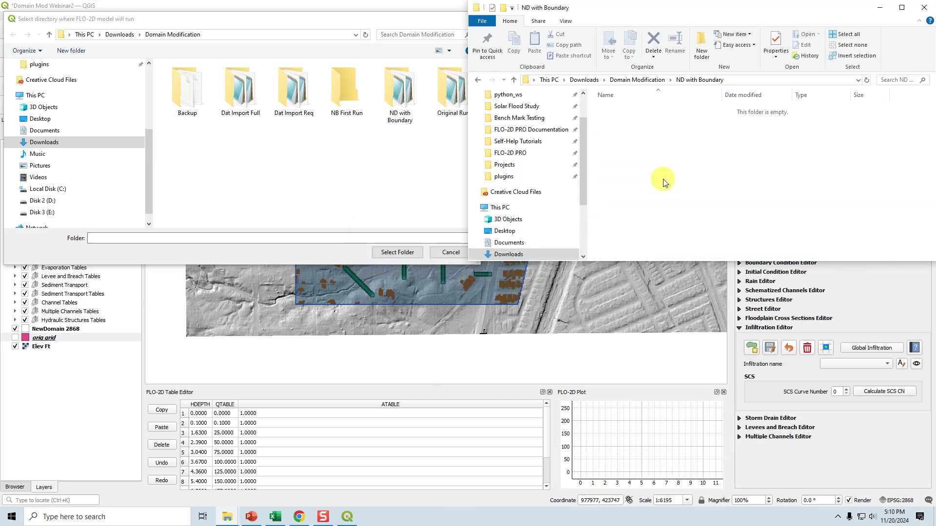
left_click(878, 14)
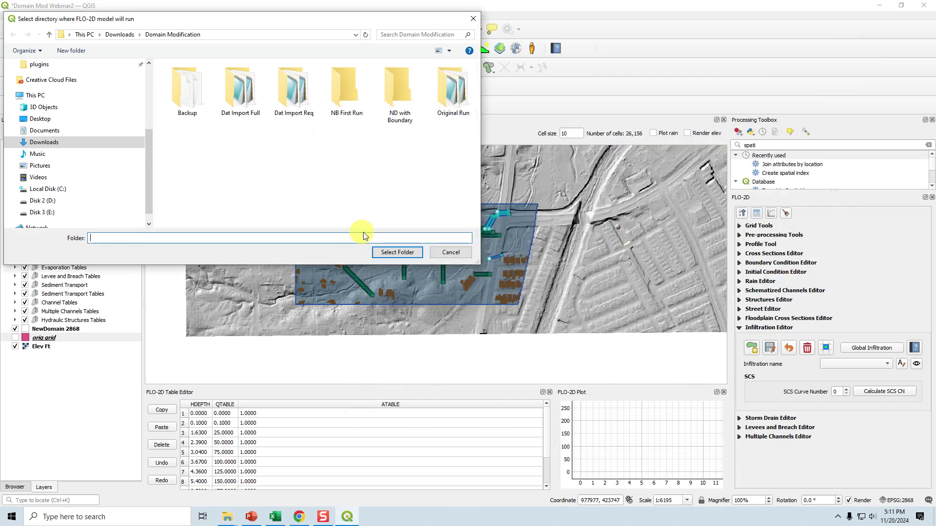
- Export all available FLO-2D components to the NB First Run folder, run the model and minimize the Volume Conservation window
left_click(346, 90)
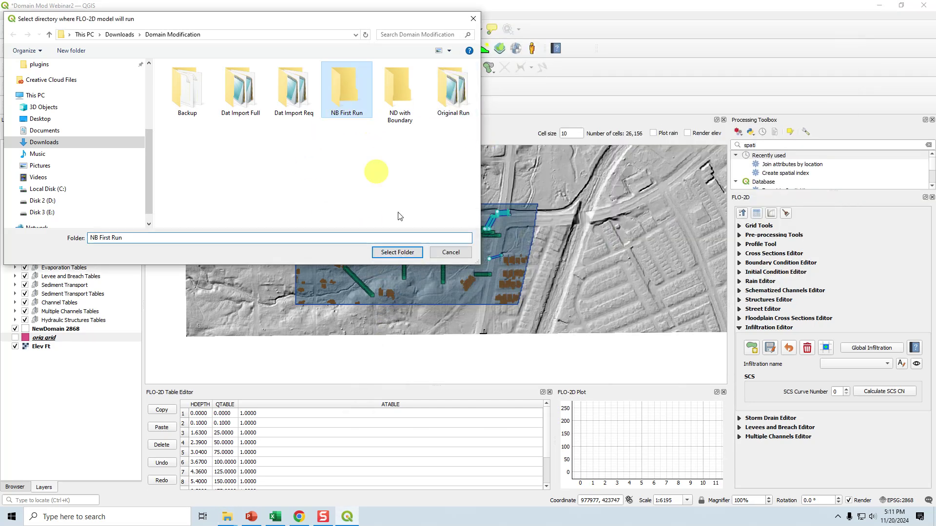
double_click(346, 90)
left_click(398, 252)
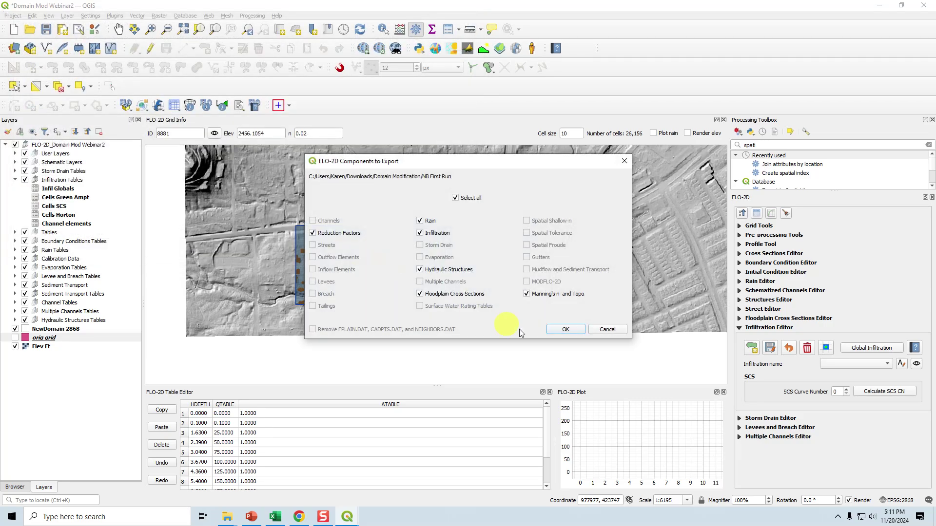
left_click(562, 329)
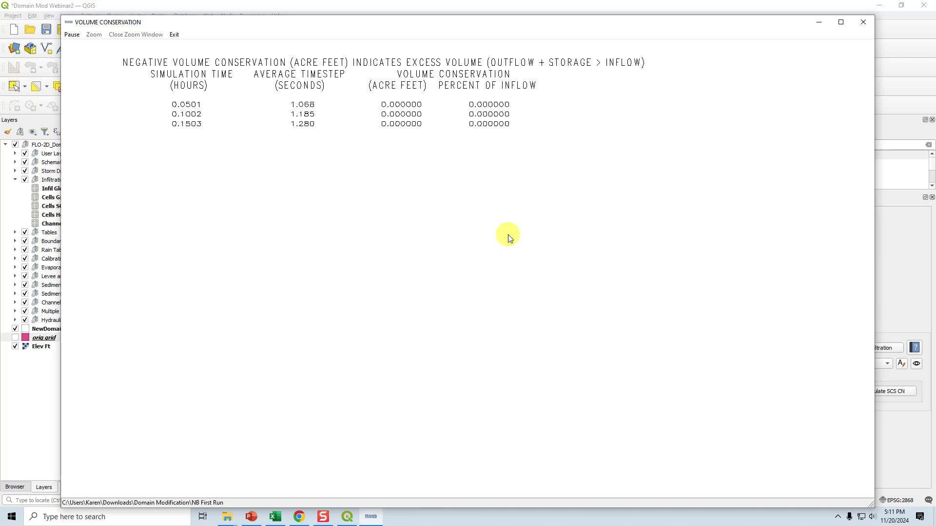
left_click(820, 24)
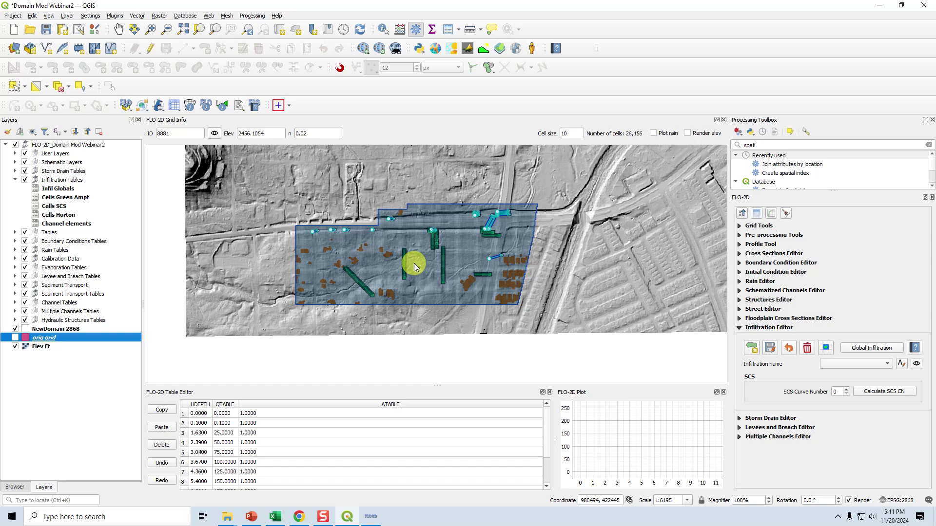
- Create the basic maximum velocity vector flood map with FLO-2D MapCrafter from the Original Run folder
scroll(355, 284, "up", 1)
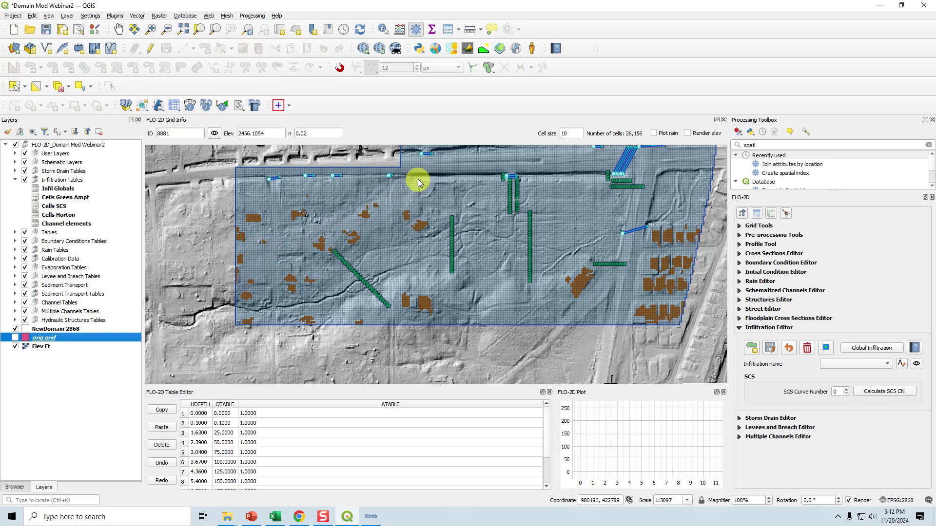
left_click(434, 49)
left_click(636, 138)
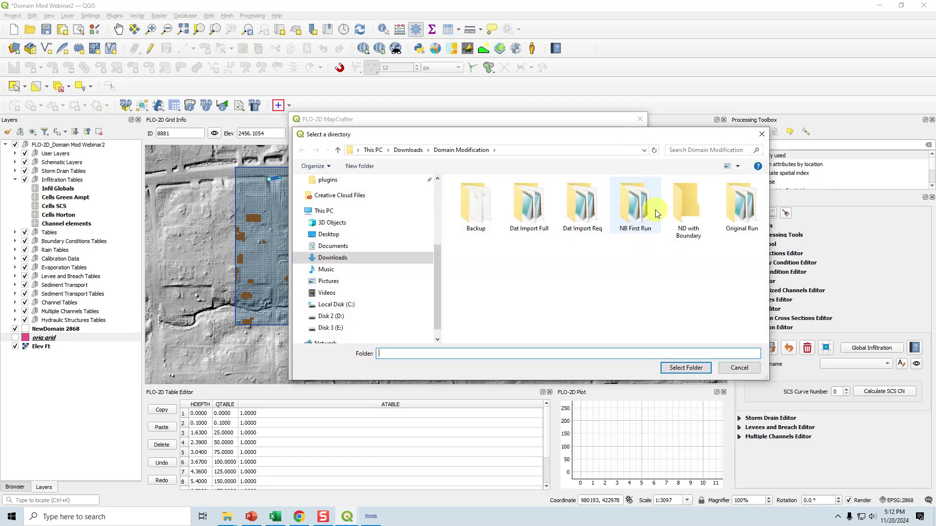
left_click(733, 230)
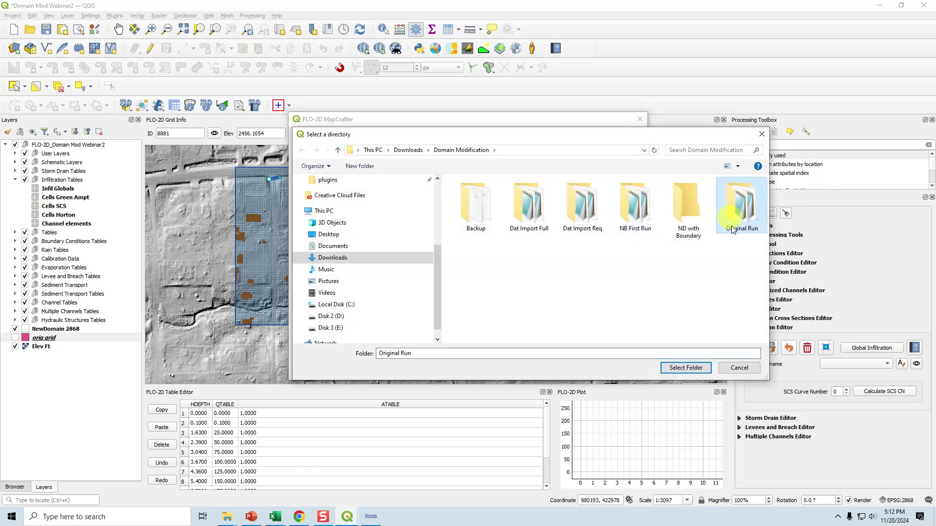
left_click(688, 367)
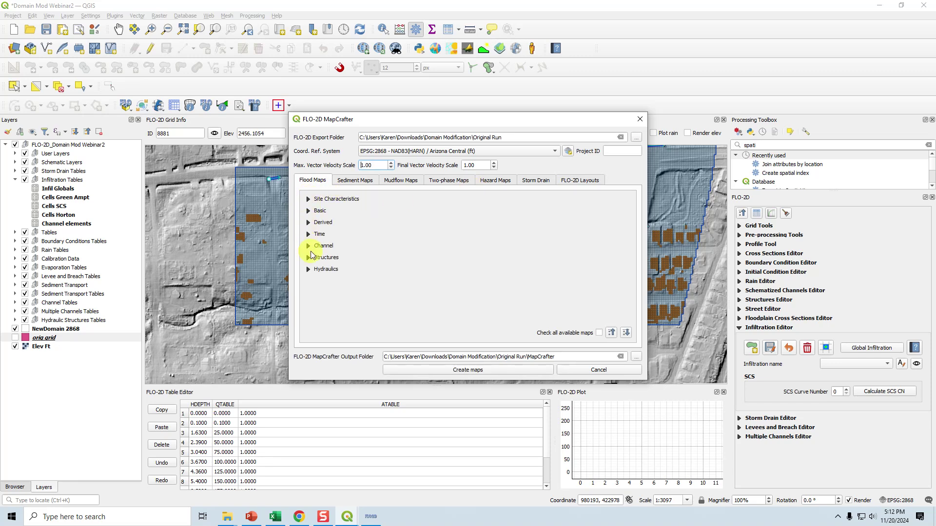
left_click(308, 212)
left_click(531, 227)
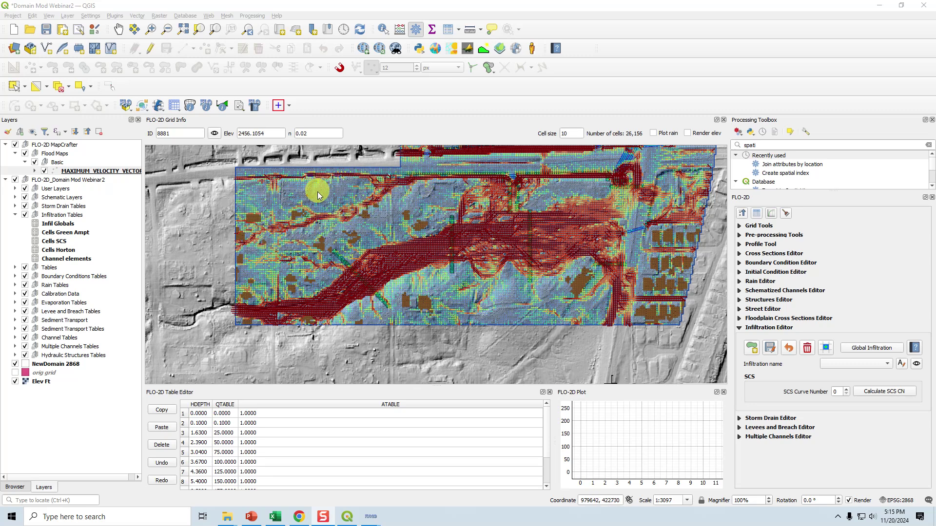
- Move the FLO-2D MapCrafter group below the FLO-2D_Domain Mod Webinar2 group, just above NewDomain 2868
left_click_drag(421, 217, 274, 223)
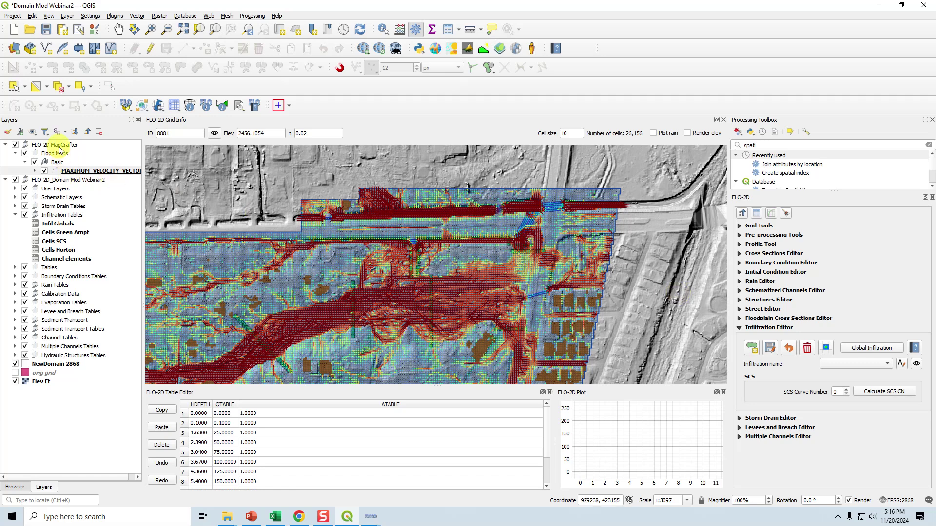
left_click_drag(60, 146, 80, 364)
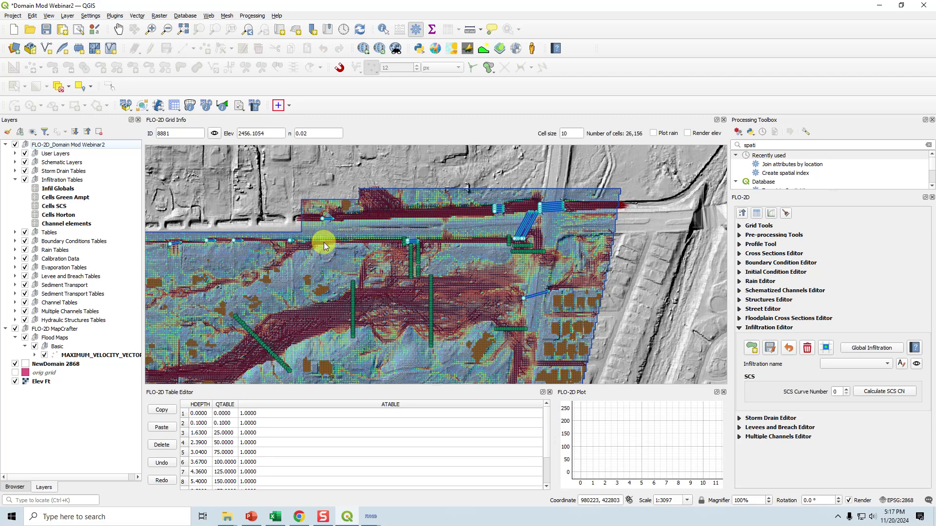
left_click_drag(291, 335, 362, 303)
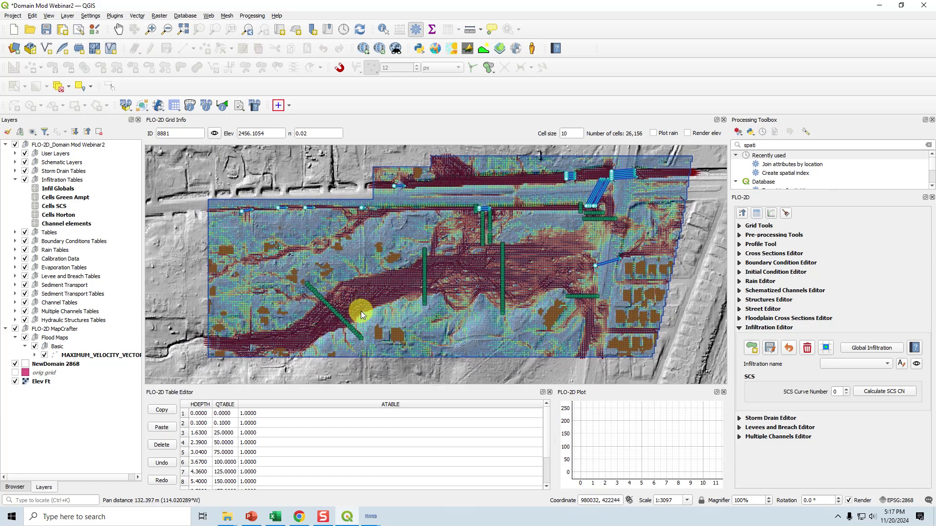